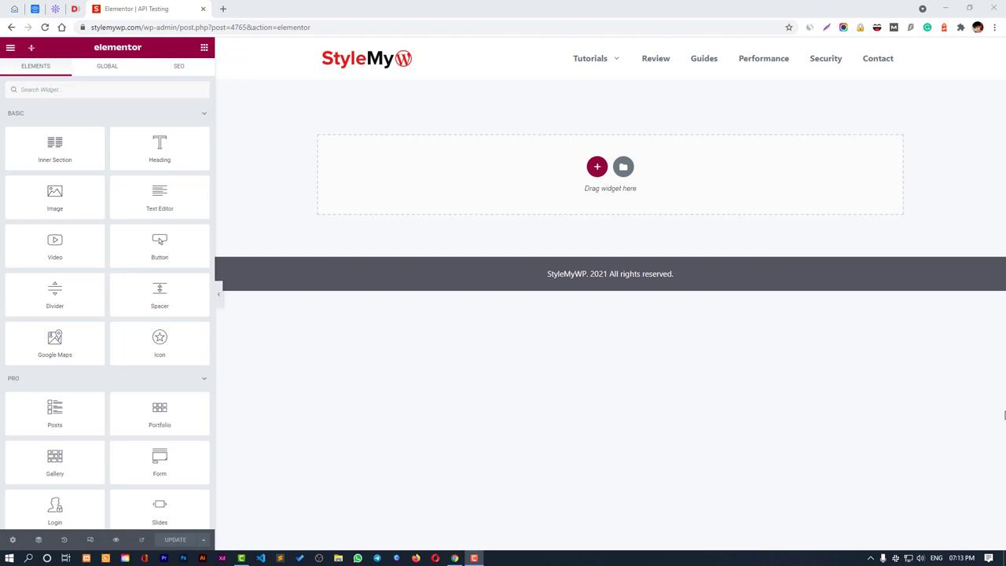
# Search the Elementor widget library for "remote".
pyautogui.click(65, 88)
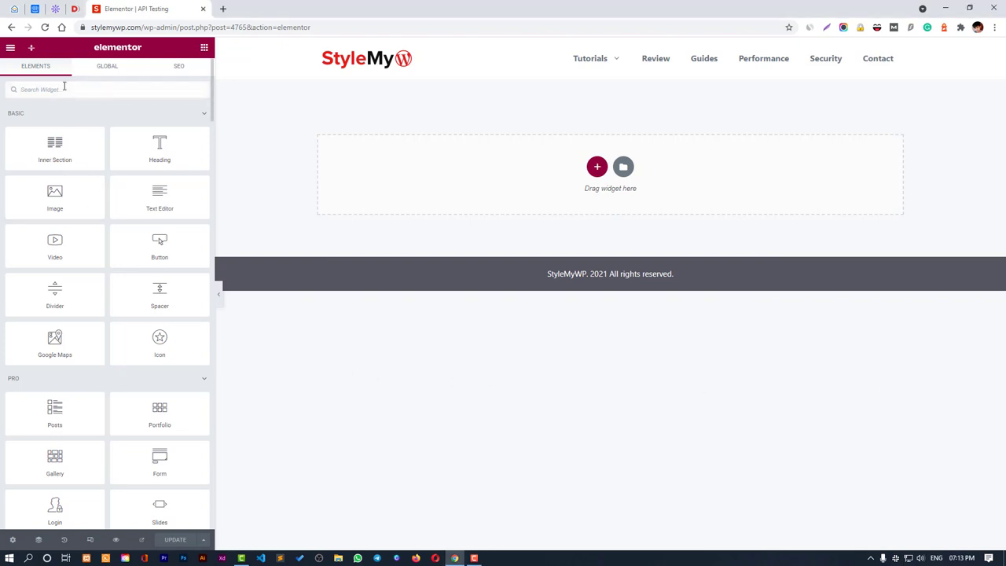
pyautogui.write('rem')
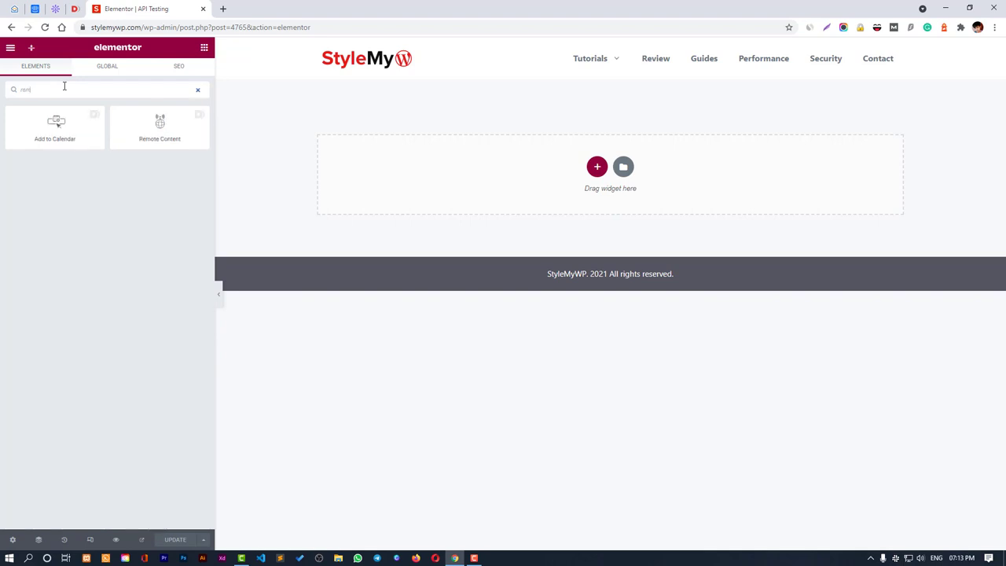
pyautogui.write('ote')
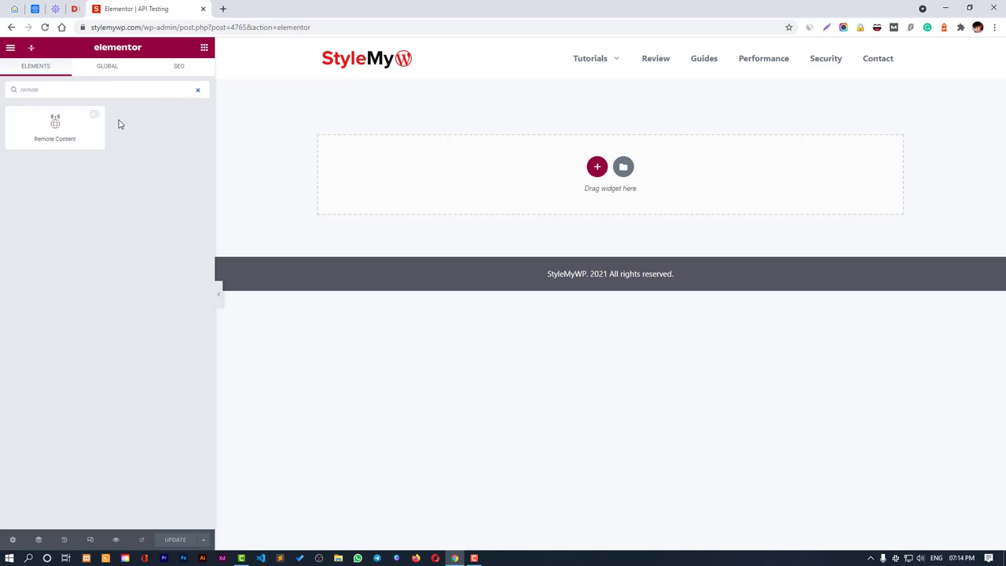
# Open dynamic.ooo in a new browser tab and bring up its Forms feature category in a separate tab.
pyautogui.click(223, 9)
pyautogui.write('dynamic.ooo')
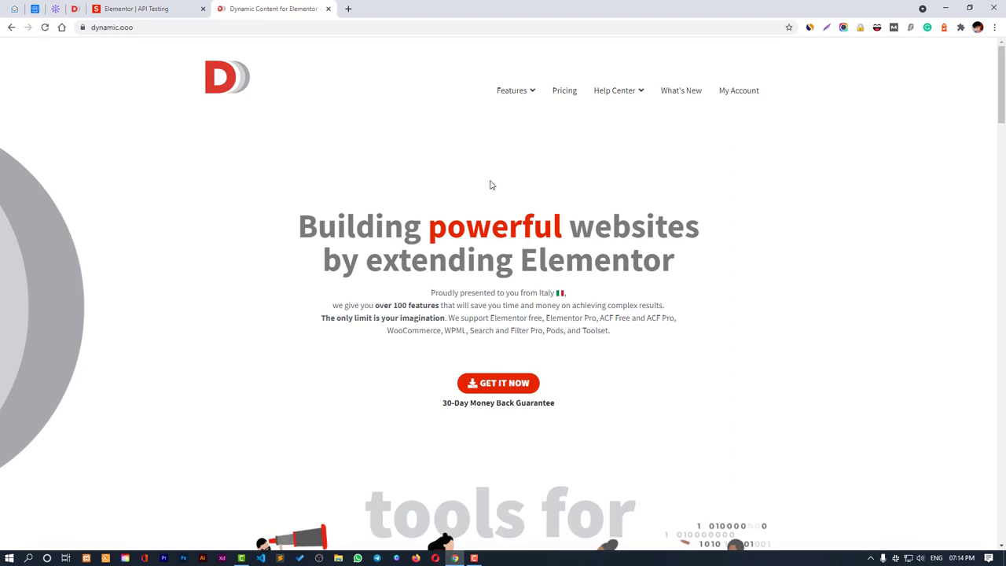
pyautogui.moveTo(530, 94)
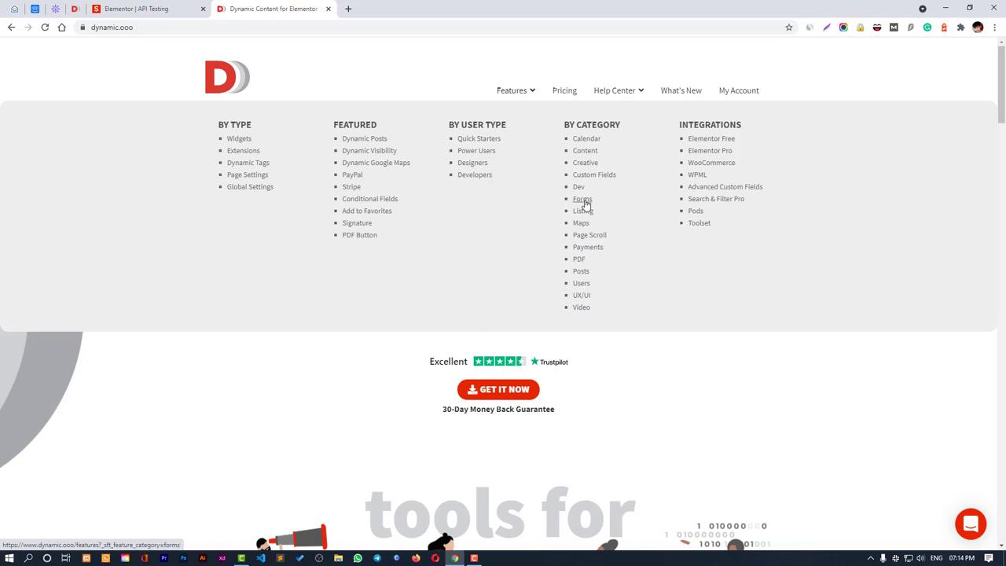
pyautogui.rightClick(584, 200)
pyautogui.click(647, 207)
pyautogui.click(373, 5)
# Look through the Elementor Pro Form extensions listed in the Forms category of the dynamic.ooo features page.
pyautogui.scroll(-6, 555, 220)
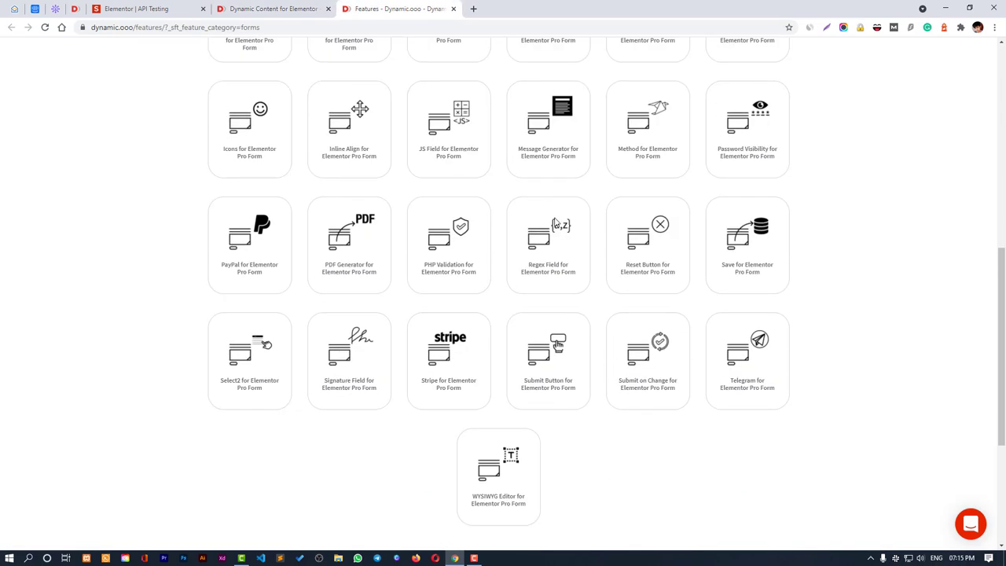
pyautogui.scroll(6, 555, 224)
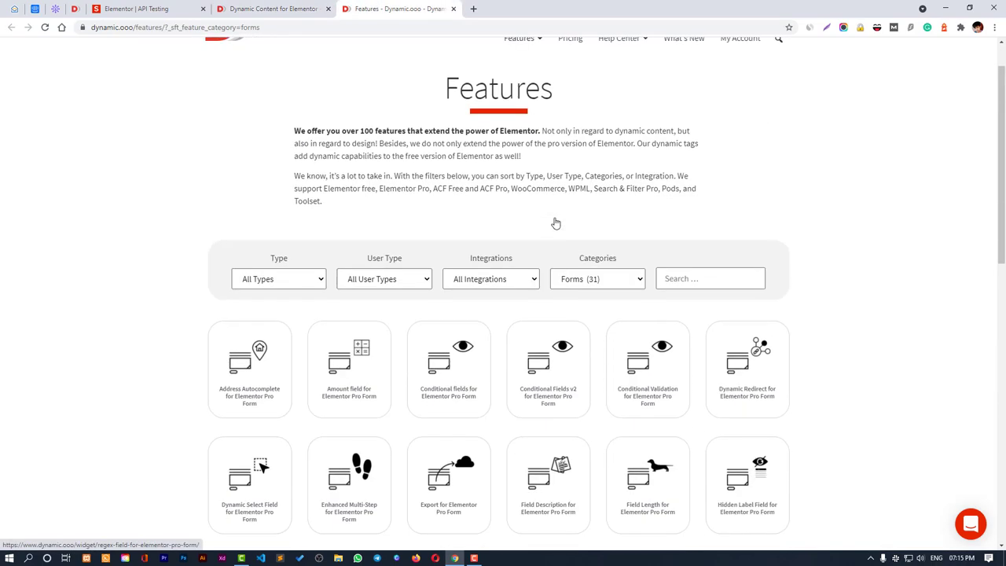
pyautogui.scroll(-3, 527, 245)
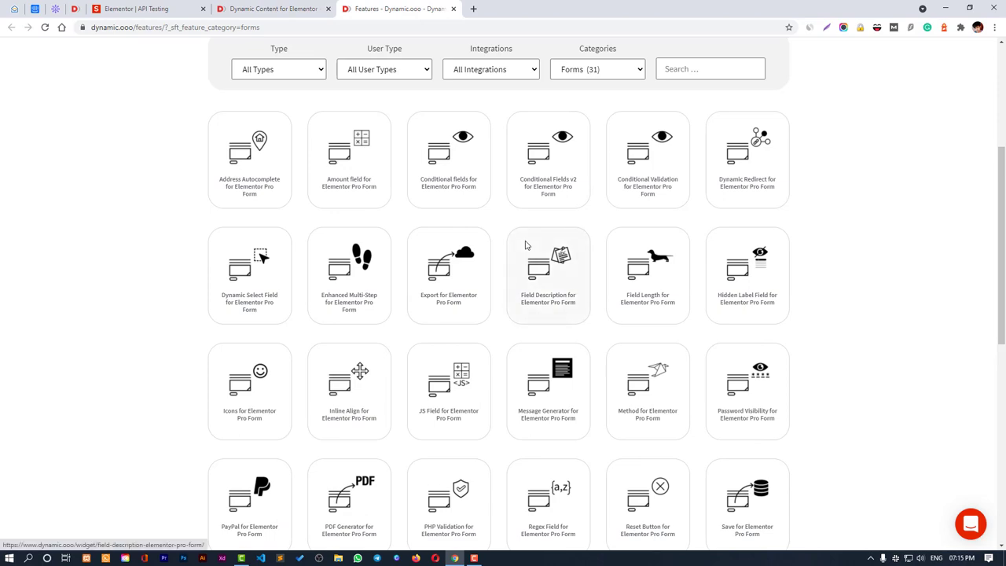
pyautogui.scroll(3, 526, 245)
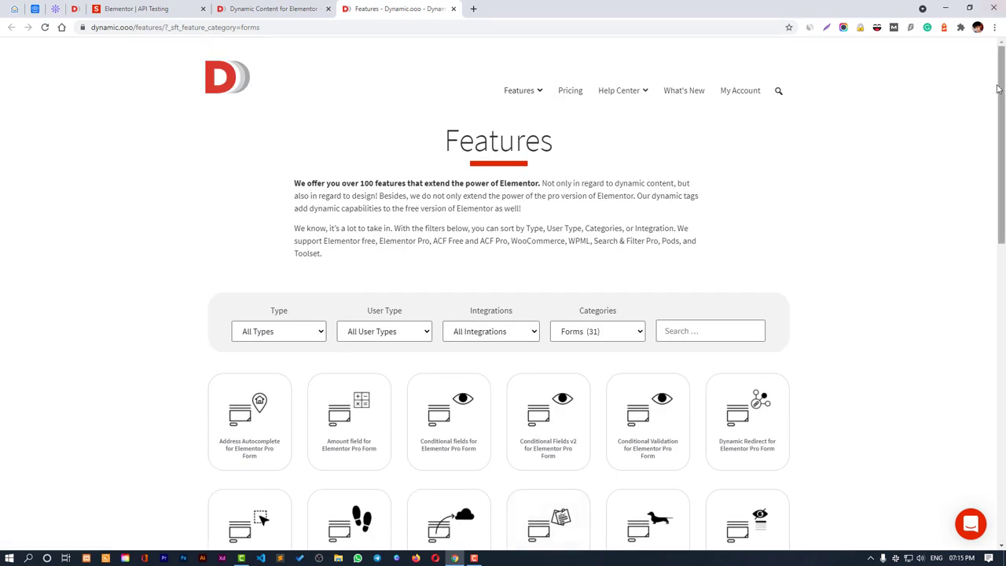
pyautogui.moveTo(1000, 89)
pyautogui.mouseDown()
pyautogui.moveTo(1000, 158)
pyautogui.moveTo(1000, 98)
pyautogui.mouseUp()
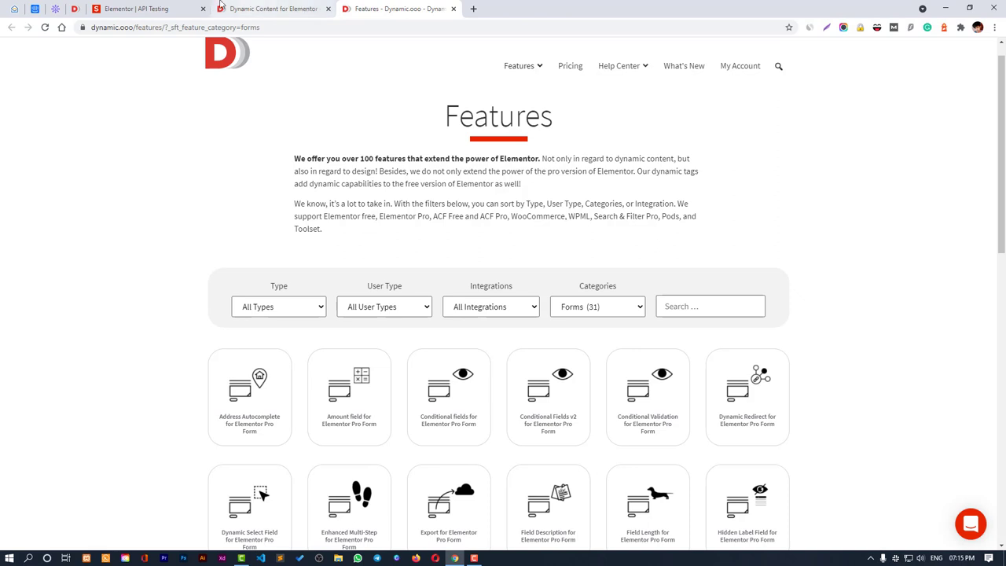
pyautogui.scroll(1, 550, 157)
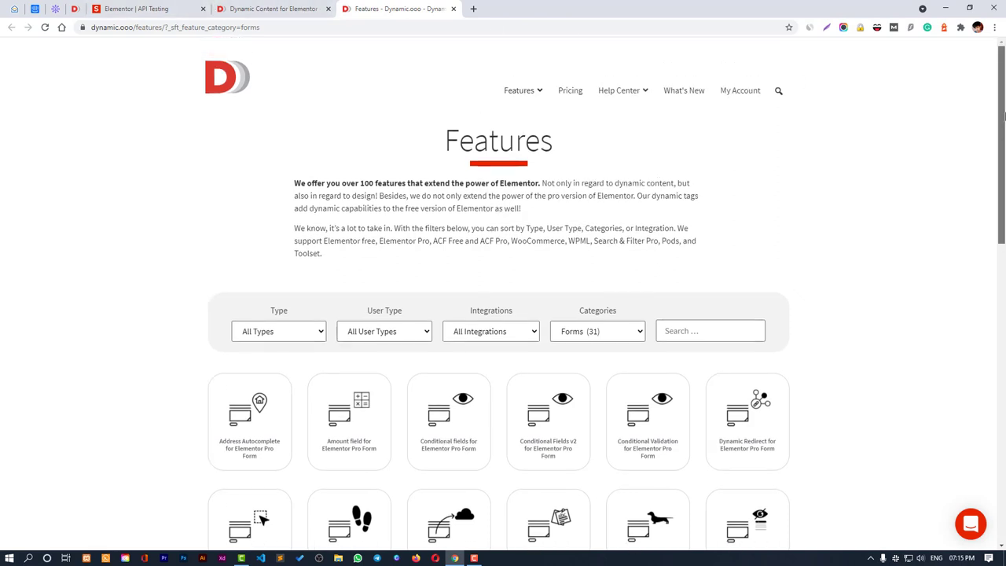
# Return to the Elementor editor and add the Remote Content widget to the empty page.
pyautogui.click(141, 9)
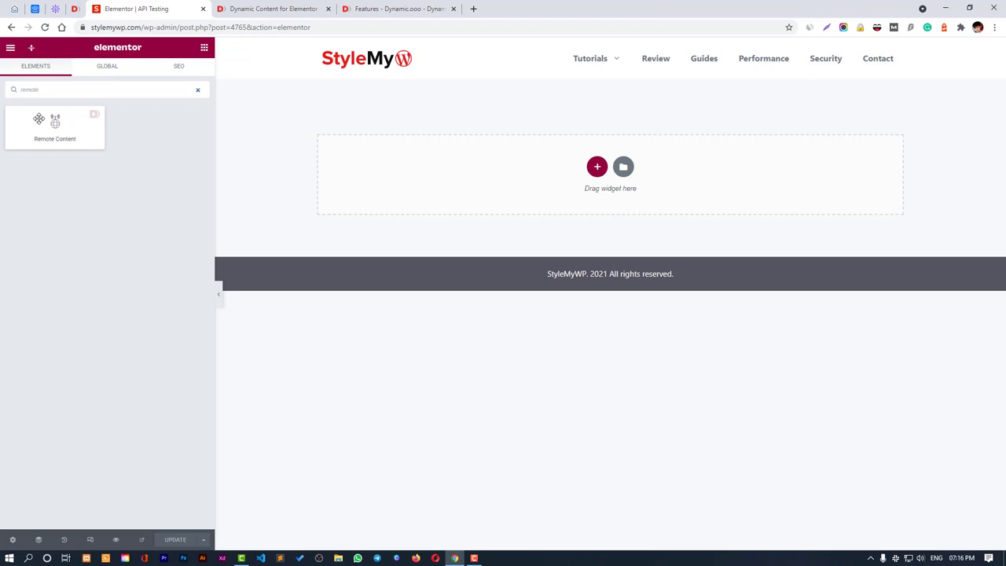
pyautogui.moveTo(67, 120); pyautogui.dragTo(463, 128)
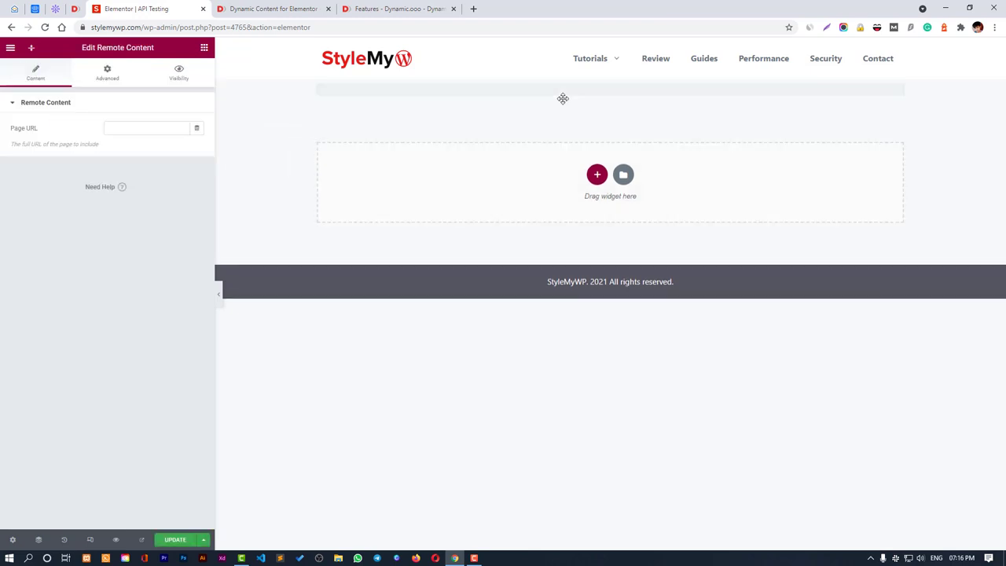
pyautogui.click(118, 126)
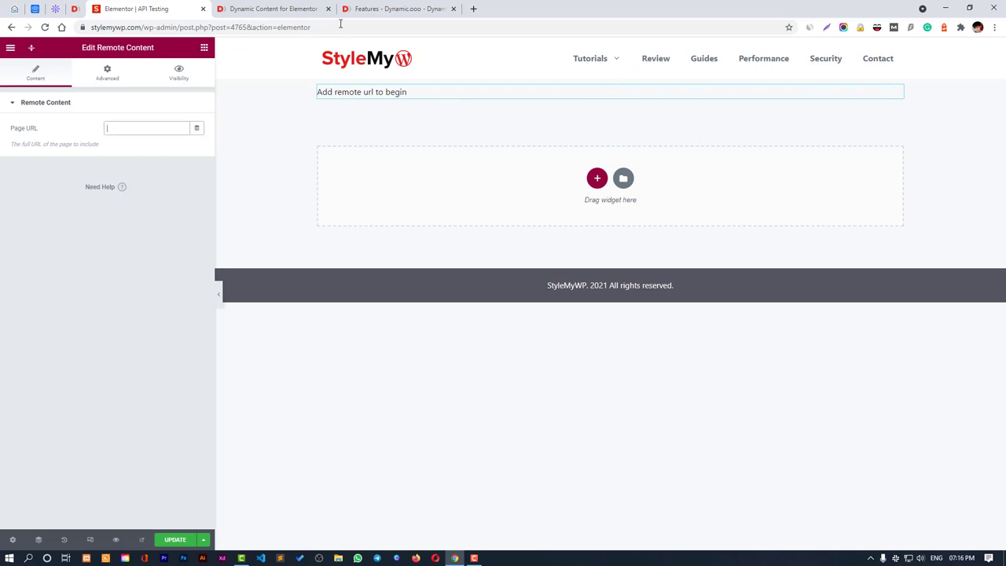
# Open digitaltrends.com in a new browser tab.
pyautogui.click(473, 8)
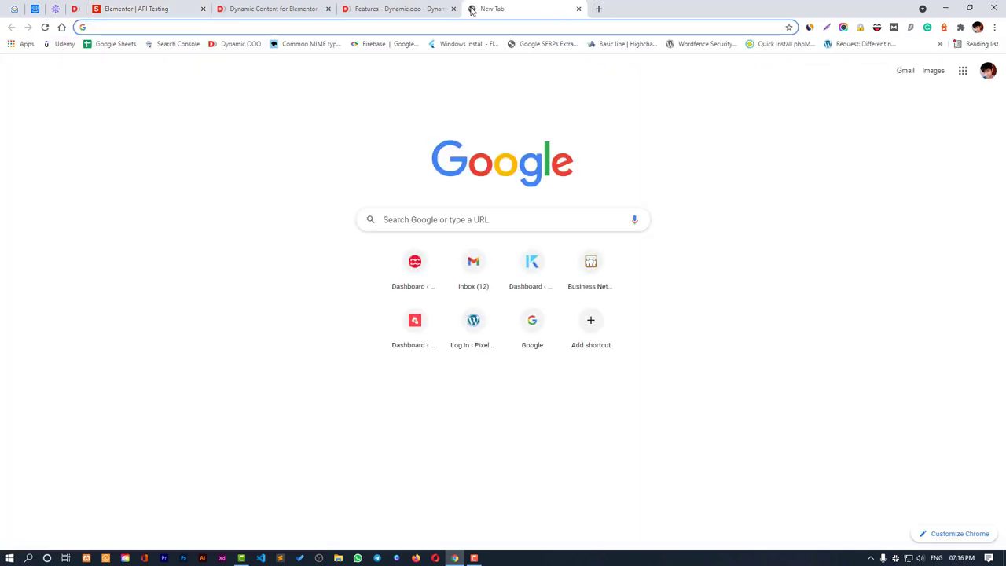
pyautogui.write('dig')
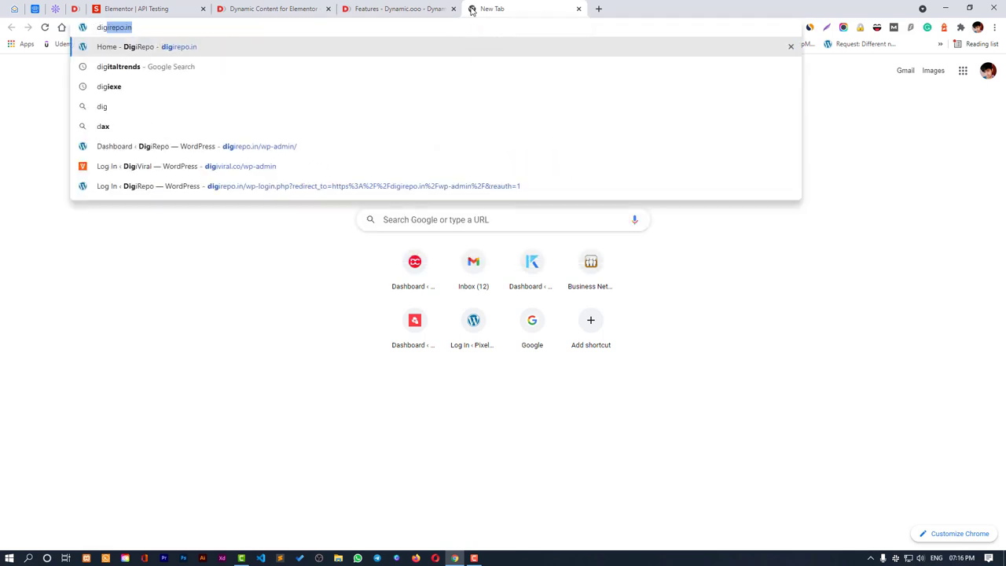
pyautogui.write('ital')
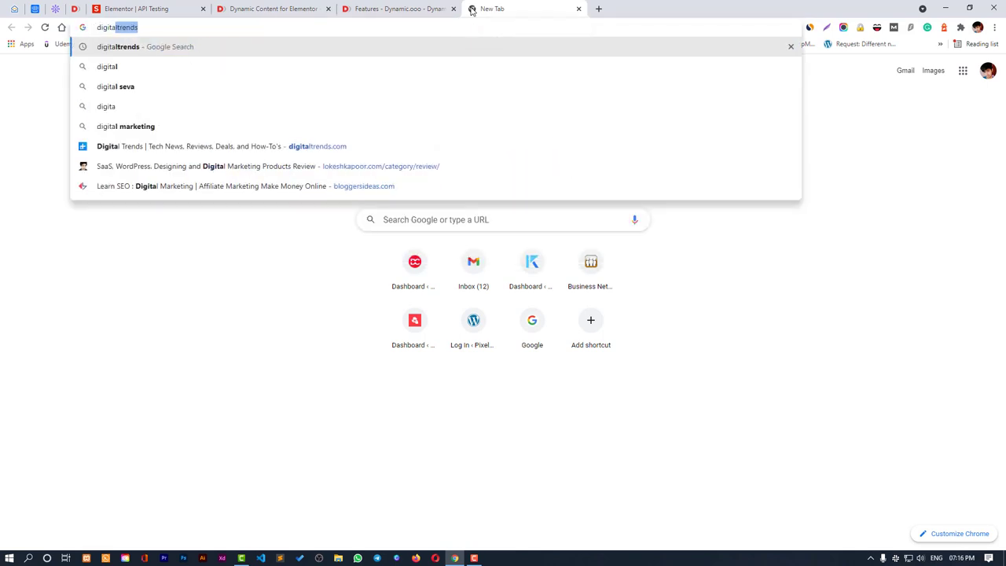
pyautogui.press('Down')
pyautogui.press('Down')
pyautogui.press('Down')
pyautogui.press('Down')
pyautogui.press('Down')
pyautogui.press('Return')
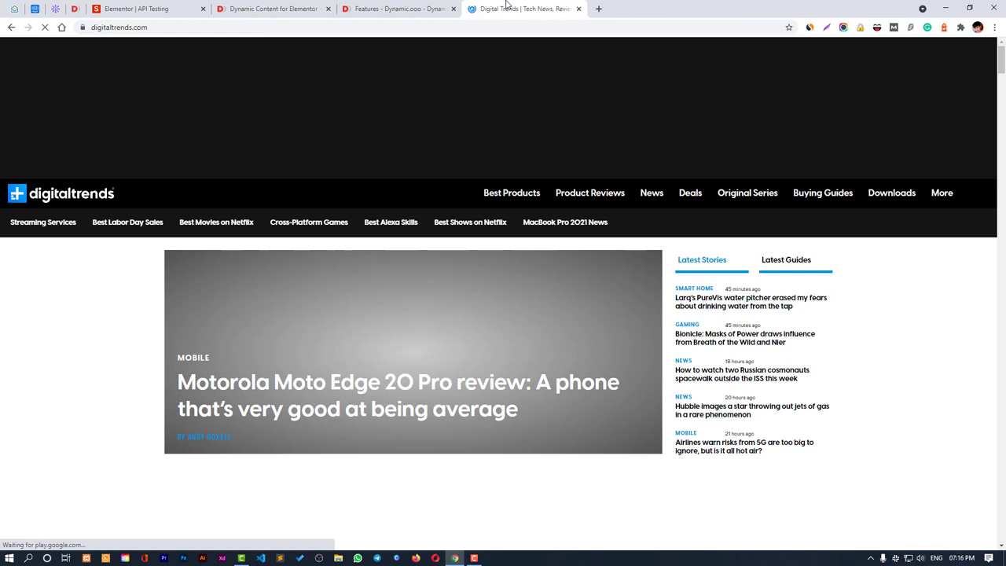
# Copy the Digital Trends site address into the Remote Content widget's Page URL in Elementor.
pyautogui.click(153, 27)
pyautogui.hotkey('ctrl', 'c')
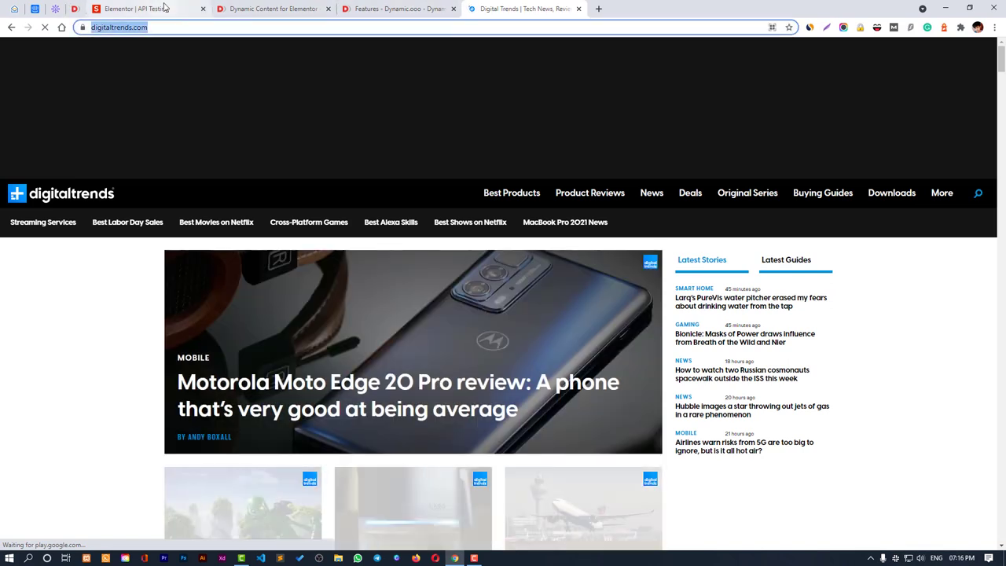
pyautogui.click(166, 8)
pyautogui.click(157, 127)
pyautogui.hotkey('ctrl', 'v')
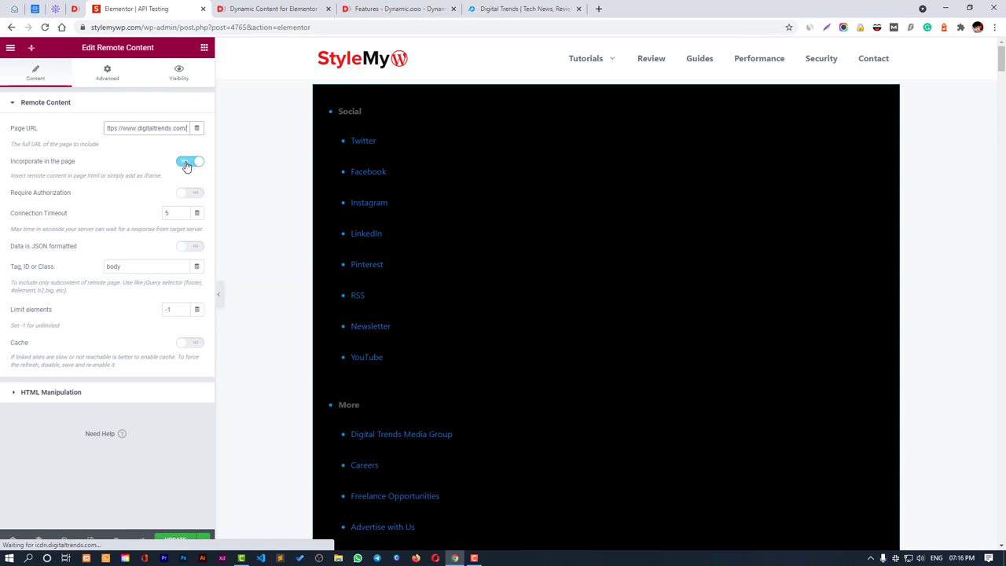
# Turn off Incorporate in the page for the remote content and set the frame height to 70 VH.
pyautogui.click(187, 162)
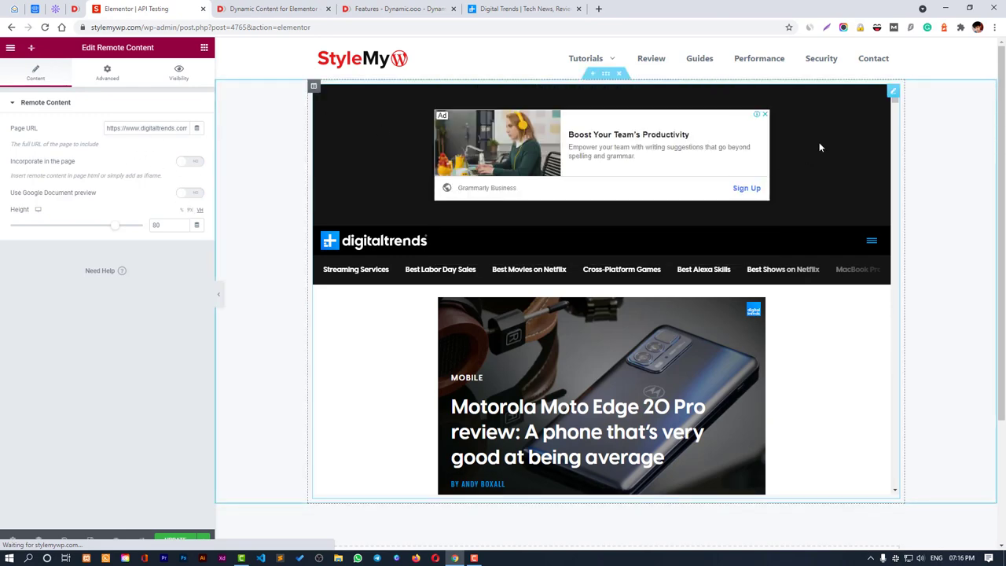
pyautogui.moveTo(895, 103)
pyautogui.mouseDown()
pyautogui.moveTo(893, 173)
pyautogui.moveTo(891, 95)
pyautogui.moveTo(909, 102)
pyautogui.mouseUp()
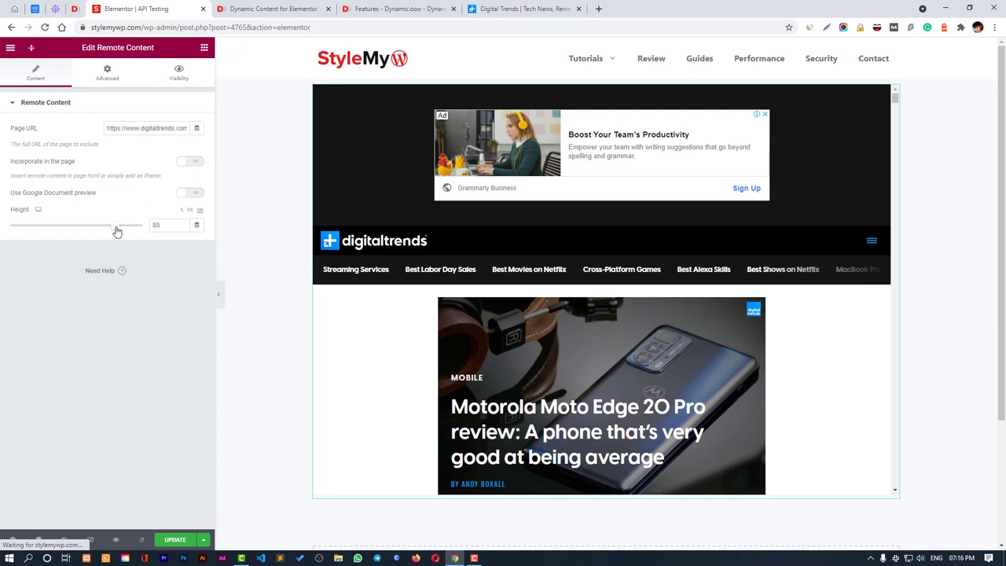
pyautogui.moveTo(116, 231)
pyautogui.mouseDown()
pyautogui.moveTo(128, 230)
pyautogui.moveTo(66, 231)
pyautogui.moveTo(102, 234)
pyautogui.mouseUp()
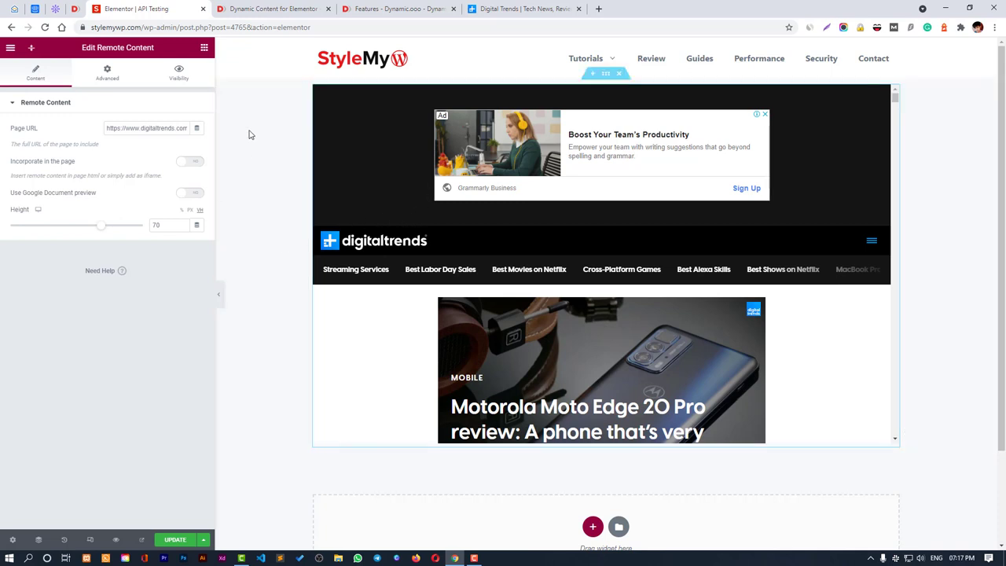
# Turn Incorporate in the page back on and look over the embedded Digital Trends content.
pyautogui.click(185, 165)
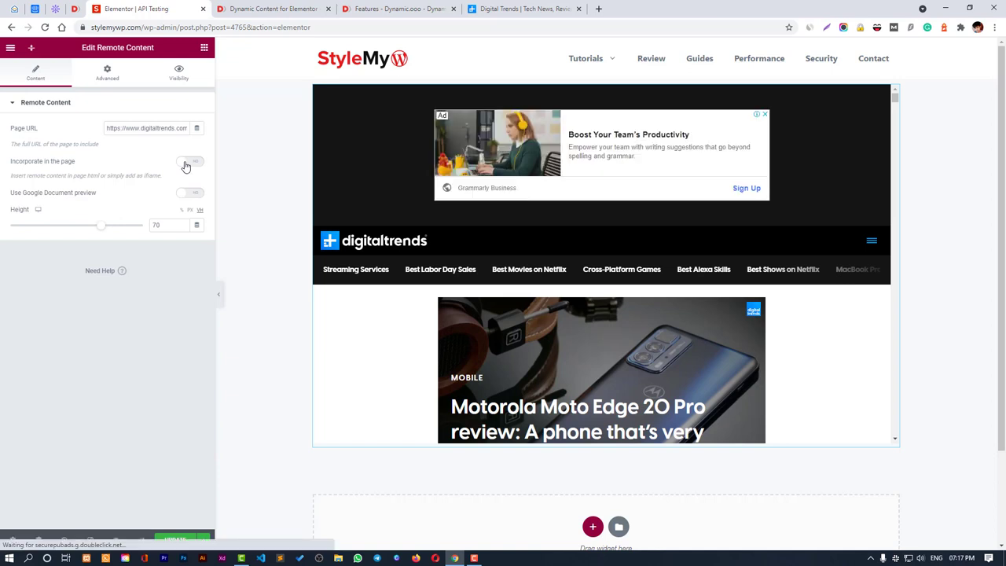
pyautogui.click(186, 165)
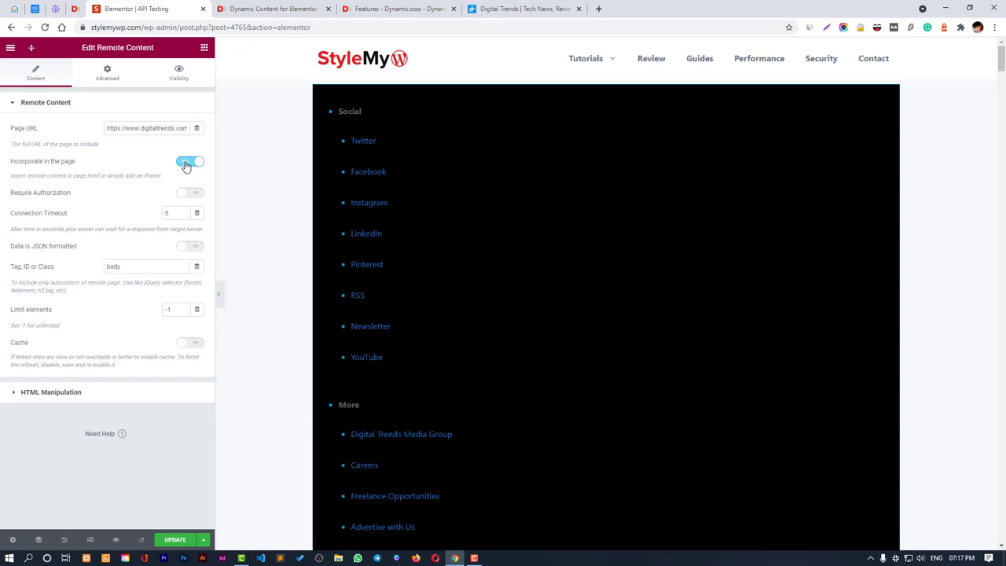
pyautogui.scroll(-7, 431, 256)
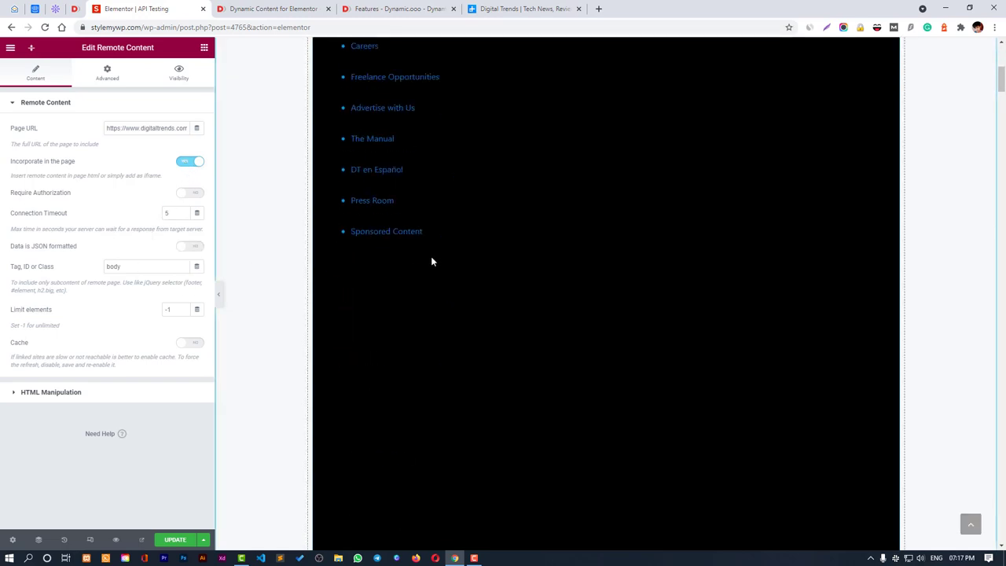
pyautogui.scroll(-5, 605, 329)
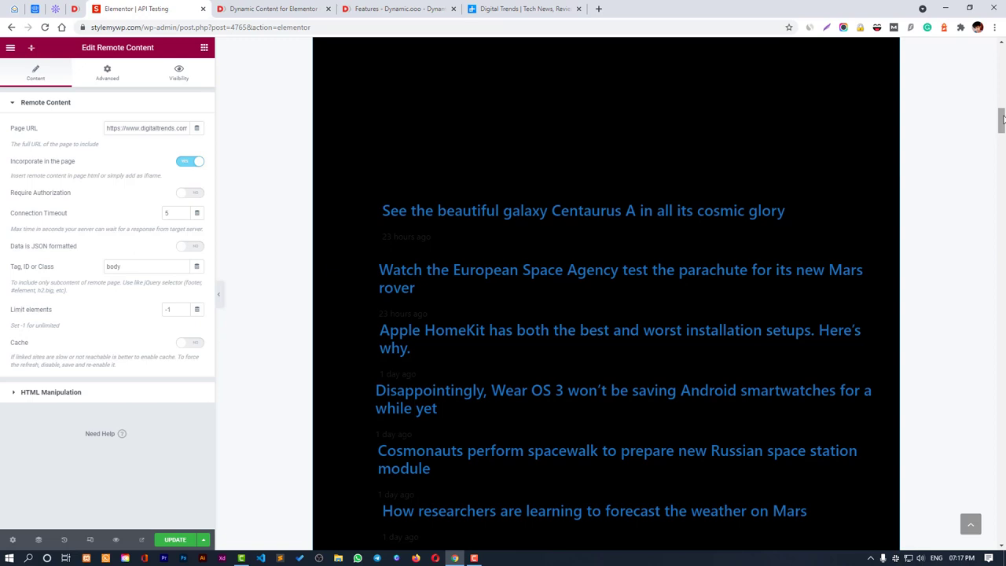
pyautogui.moveTo(1003, 118); pyautogui.dragTo(1002, 56)
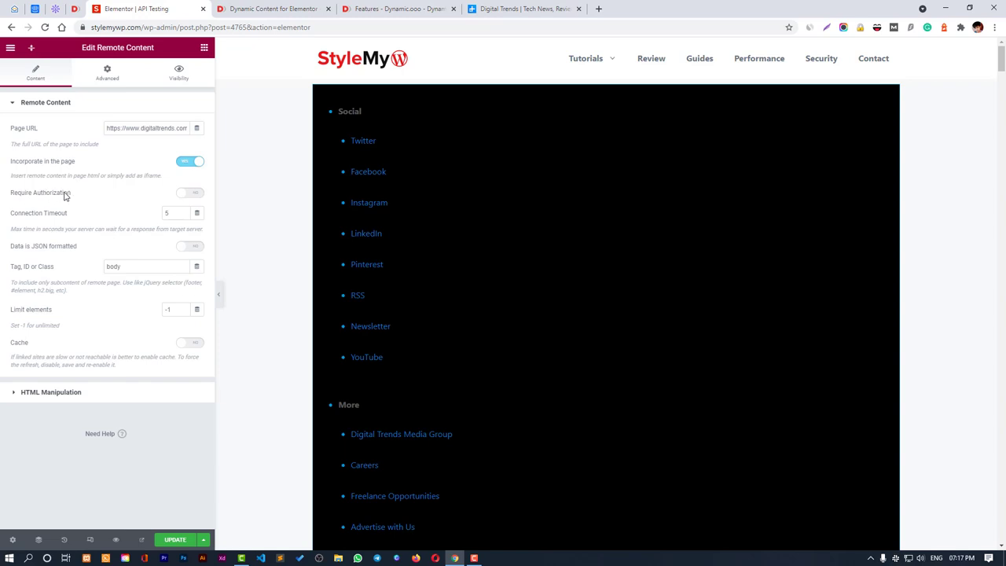
# Review the widget's authorization, Connection Timeout and Tag, ID or Class settings, leaving Require Authorization off.
pyautogui.click(185, 195)
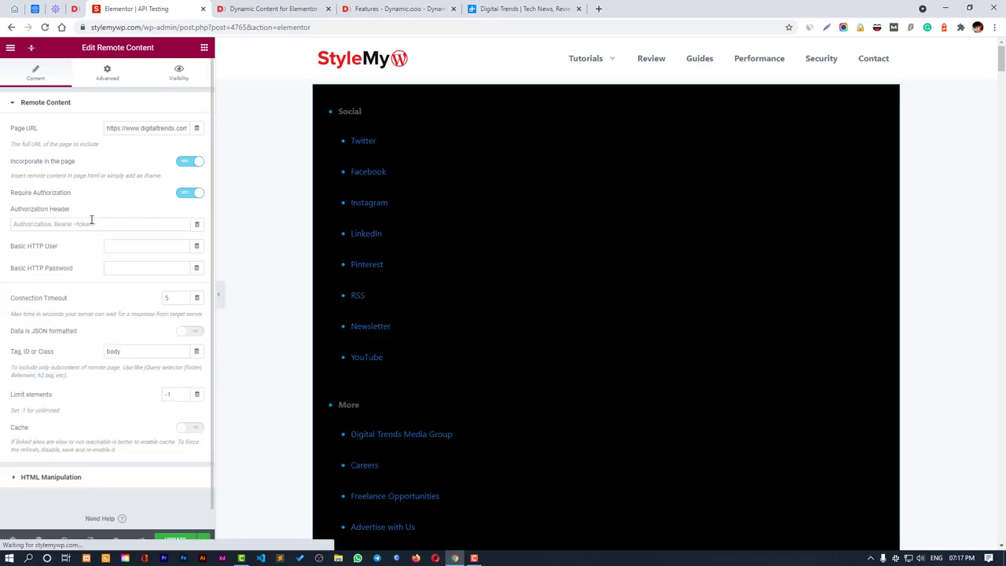
pyautogui.click(194, 195)
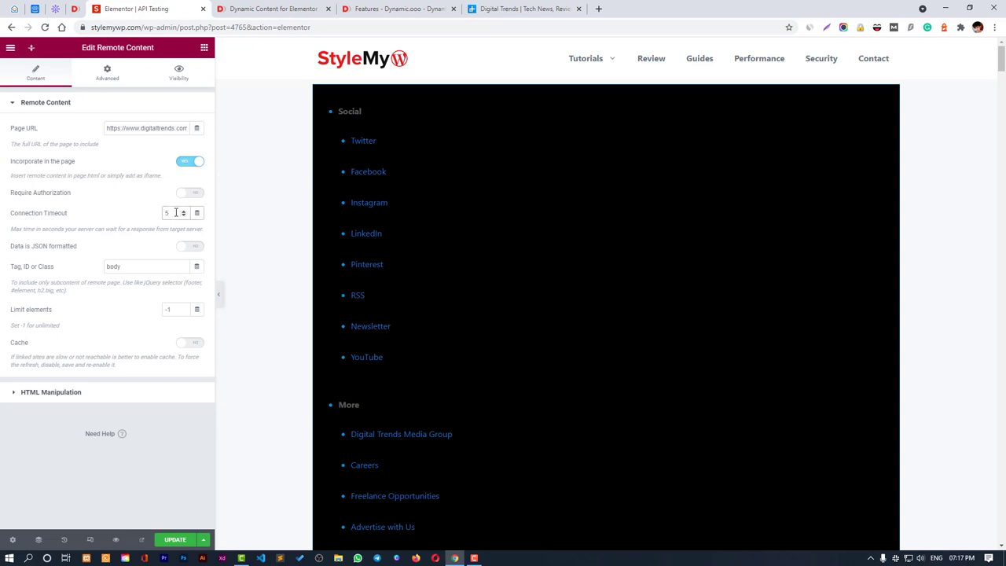
pyautogui.click(176, 212)
pyautogui.click(148, 266)
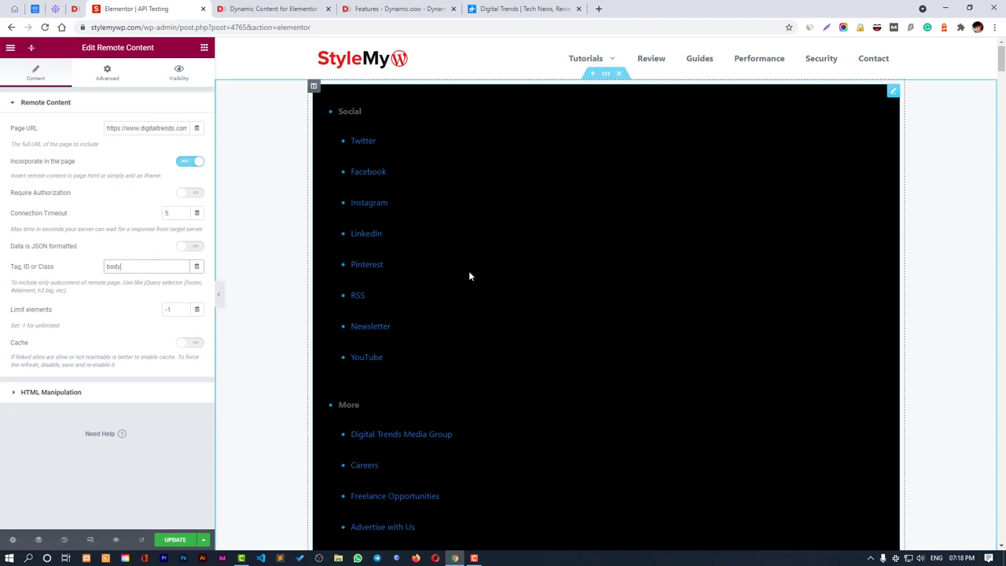
pyautogui.scroll(-2, 469, 274)
pyautogui.doubleClick(118, 267)
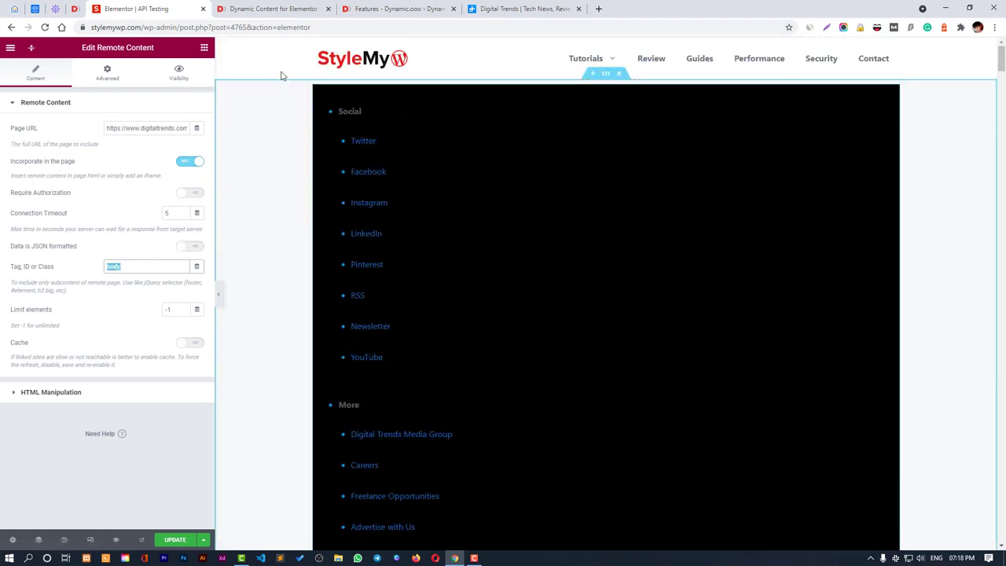
# Move the Digital Trends tab beside the Elementor tab and open the Bionicle story title in the browser's element inspector.
pyautogui.moveTo(523, 8); pyautogui.dragTo(252, 7)
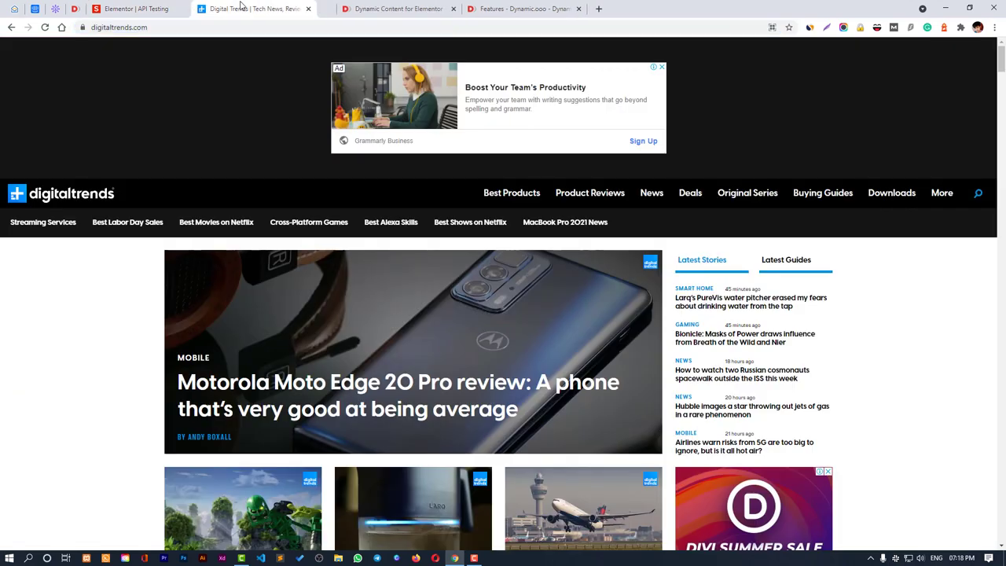
pyautogui.scroll(-4, 401, 334)
pyautogui.rightClick(240, 250)
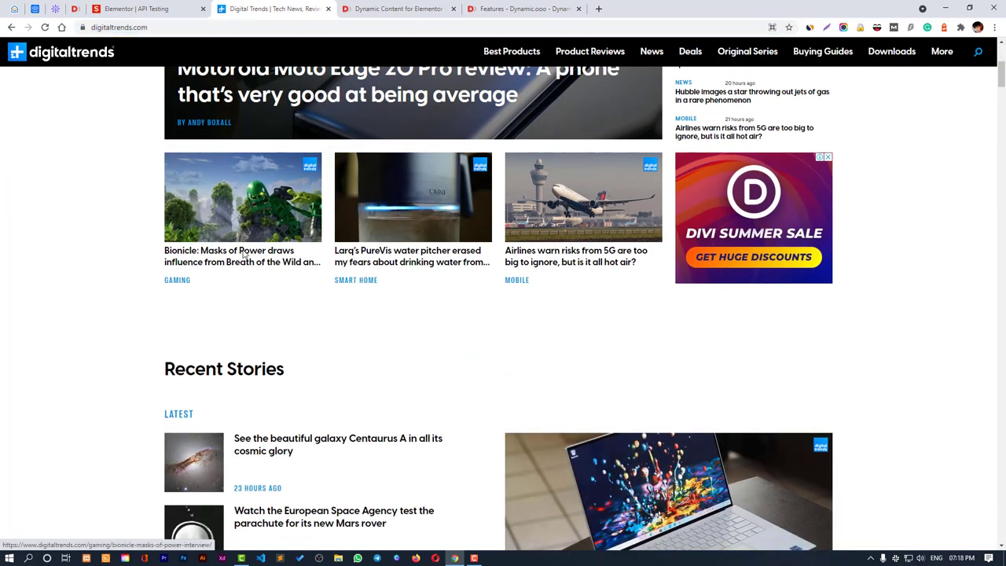
pyautogui.click(304, 329)
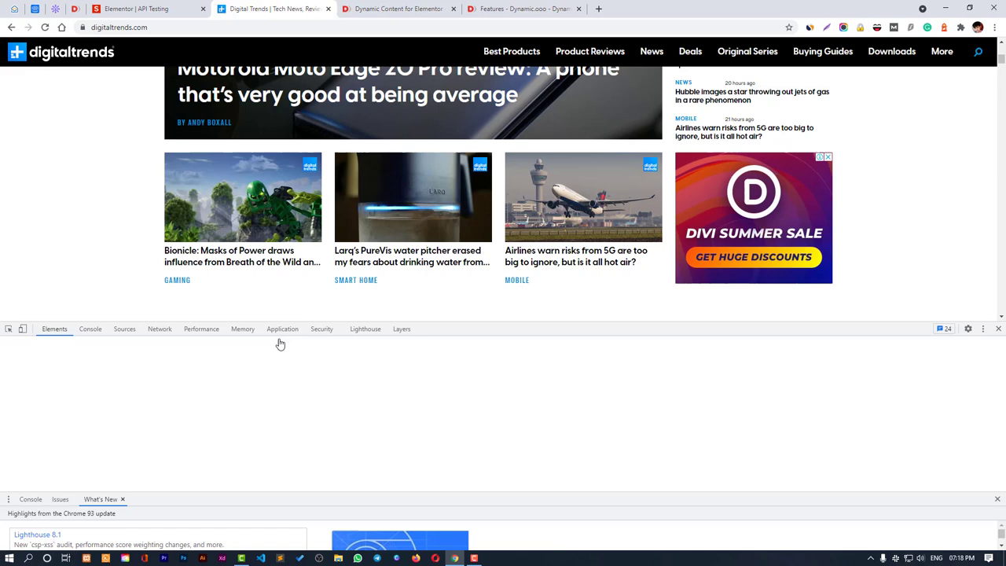
# Copy the Bionicle heading's b-synopsis-stack__title class from the inspector and set the widget's Tag, ID or Class to .b-synopsis-stack__title.
pyautogui.click(134, 402)
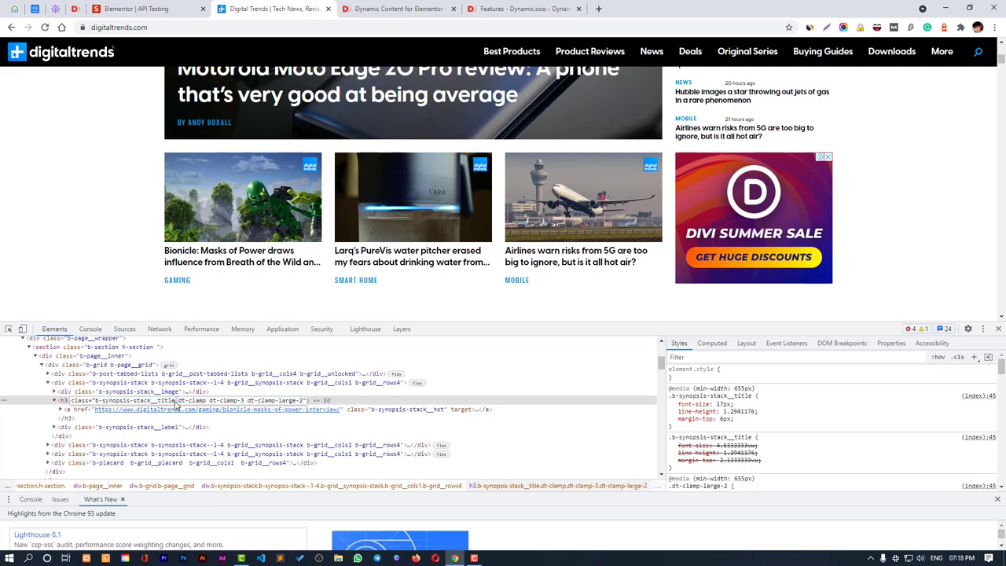
pyautogui.moveTo(175, 402)
pyautogui.mouseDown()
pyautogui.moveTo(118, 408)
pyautogui.moveTo(171, 403)
pyautogui.mouseUp()
pyautogui.hotkey('ctrl', 'c')
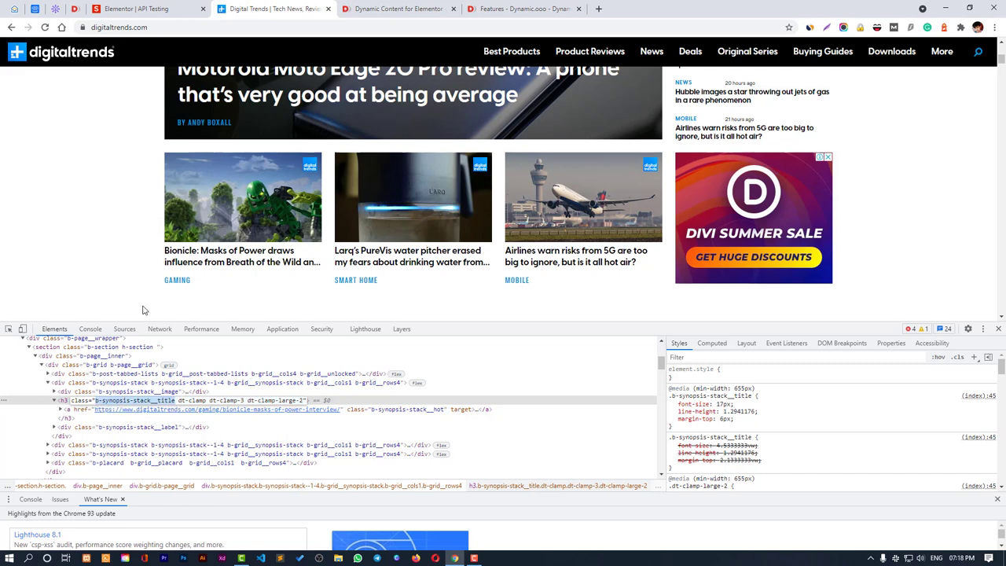
pyautogui.click(133, 9)
pyautogui.click(146, 267)
pyautogui.hotkey('ctrl', 'v')
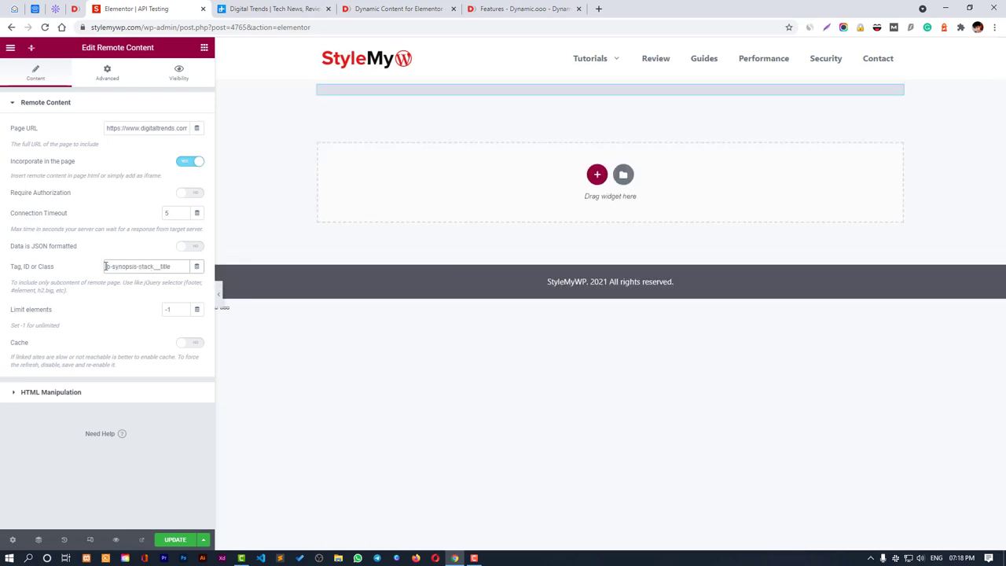
pyautogui.click(105, 267)
pyautogui.write('.')
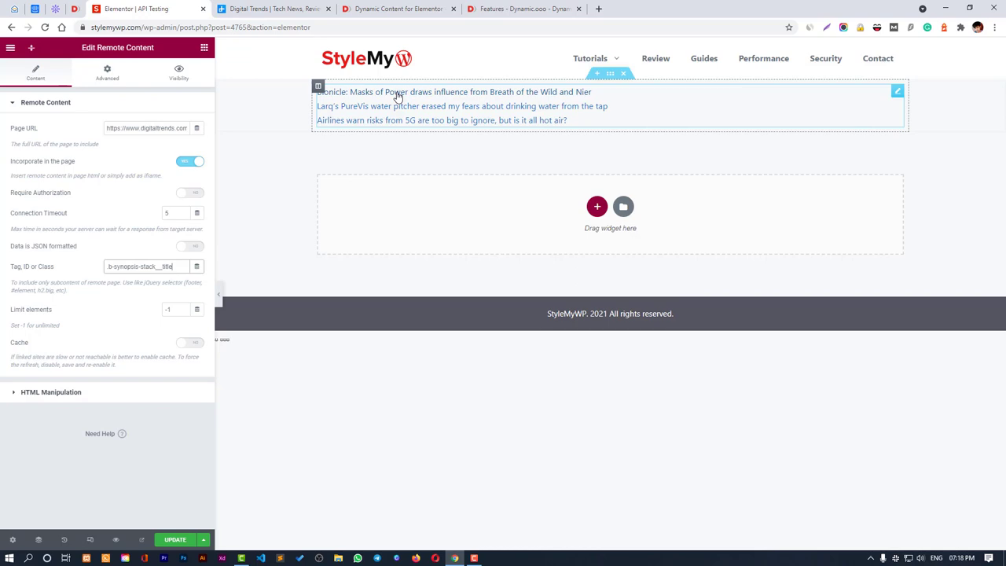
# Inspect the Gaming label on the Digital Trends page and append its class, making Tag, ID or Class .b-synopsis-stack__title, .b-synopsis-stack__label.
pyautogui.click(283, 6)
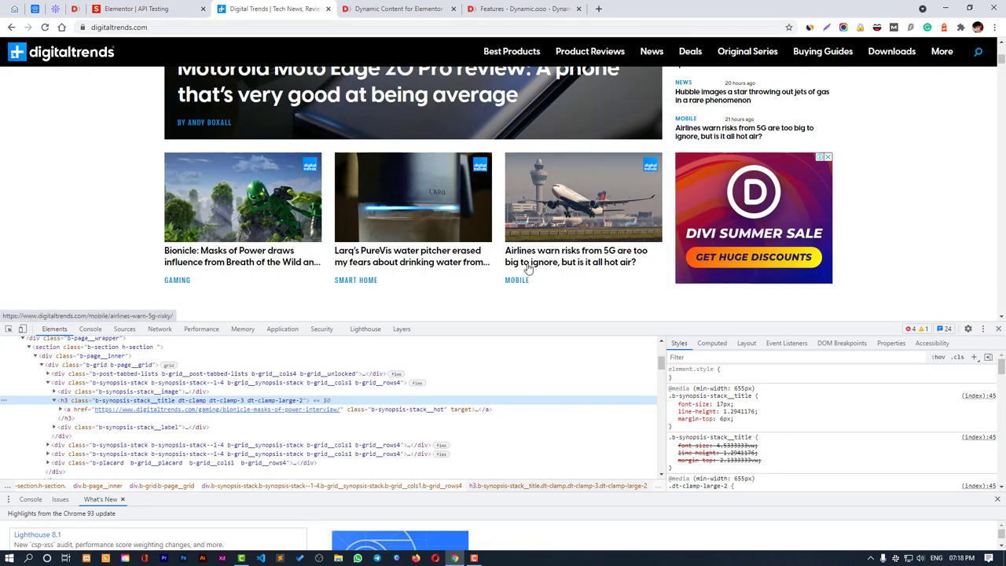
pyautogui.click(120, 16)
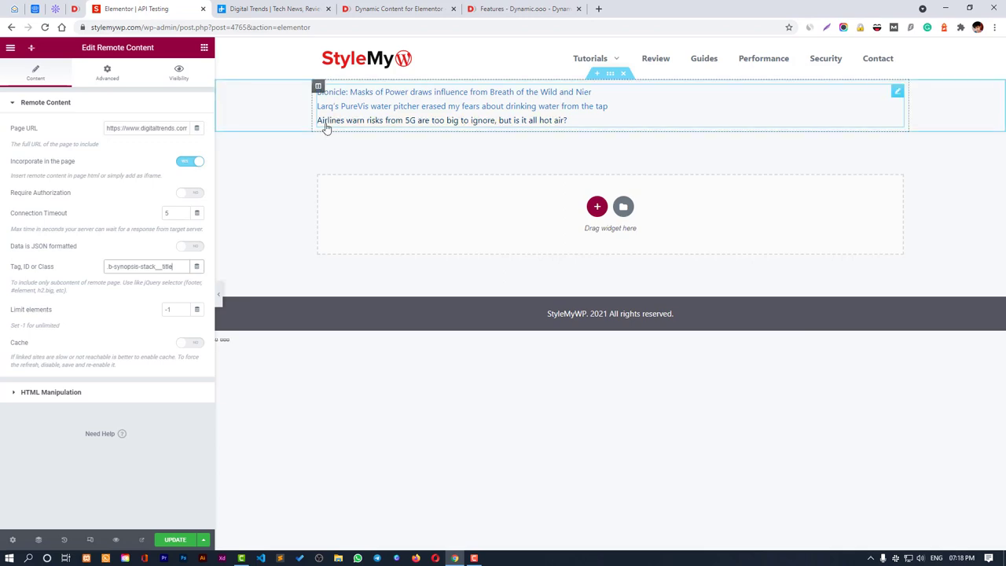
pyautogui.click(273, 12)
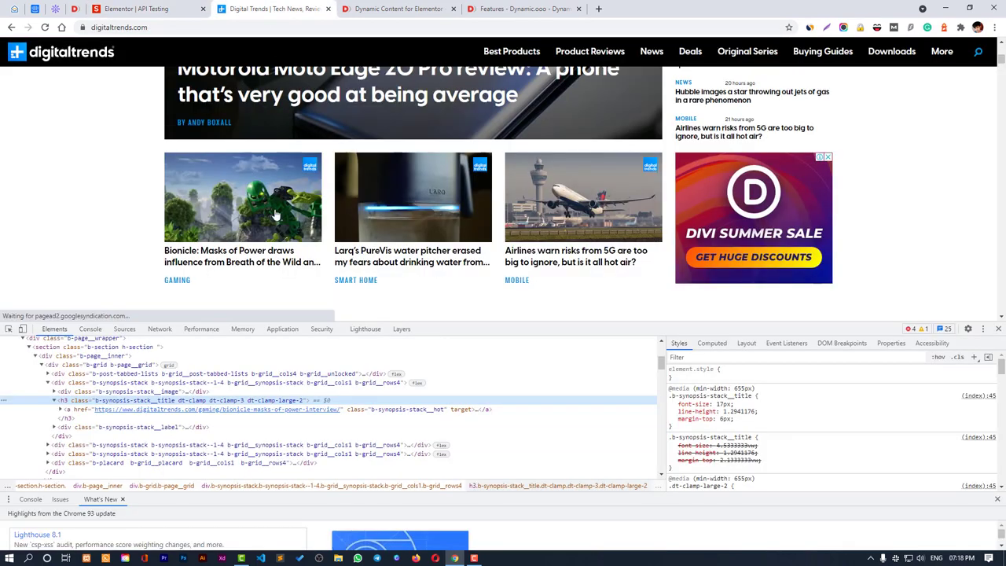
pyautogui.rightClick(179, 281)
pyautogui.click(204, 363)
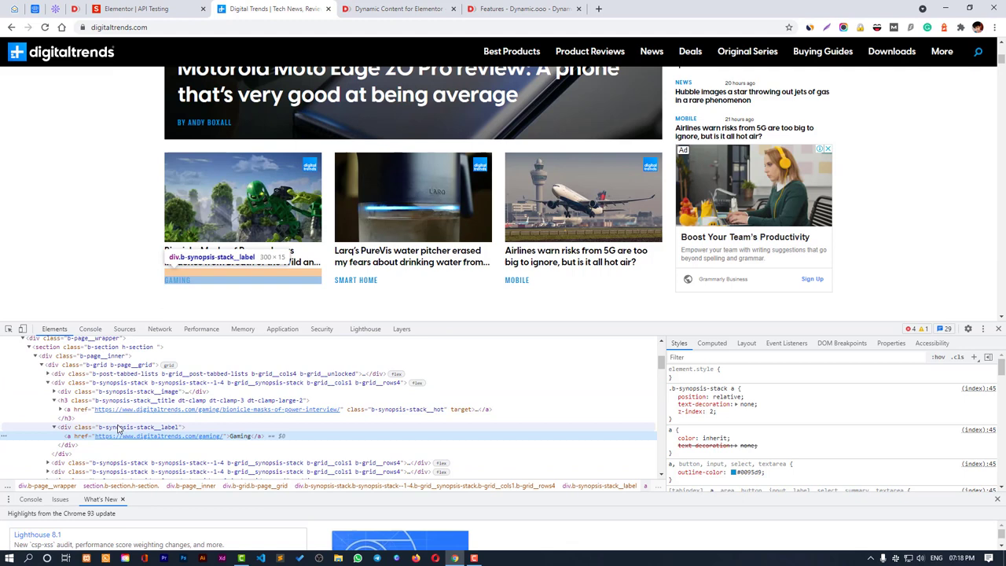
pyautogui.doubleClick(172, 429)
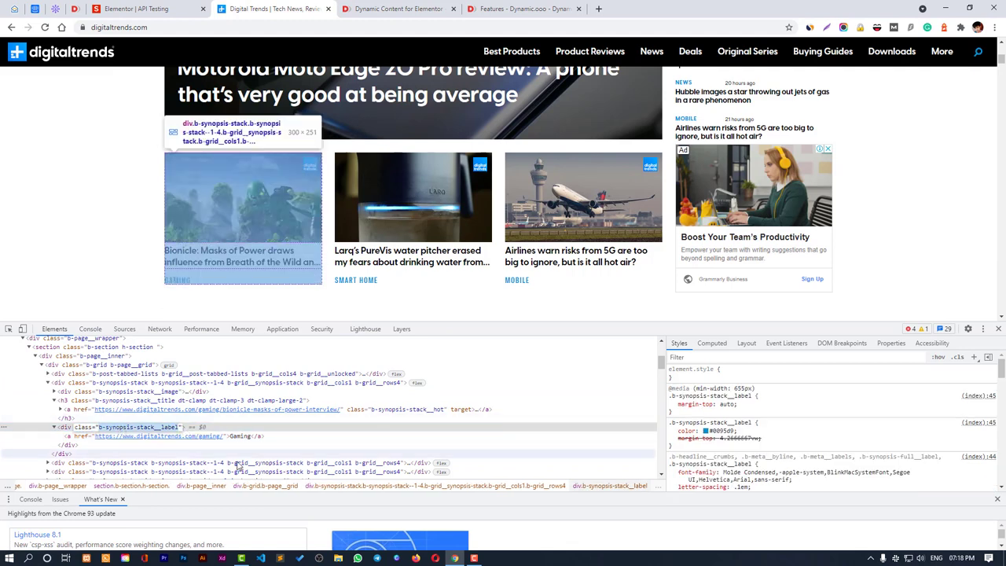
pyautogui.click(163, 14)
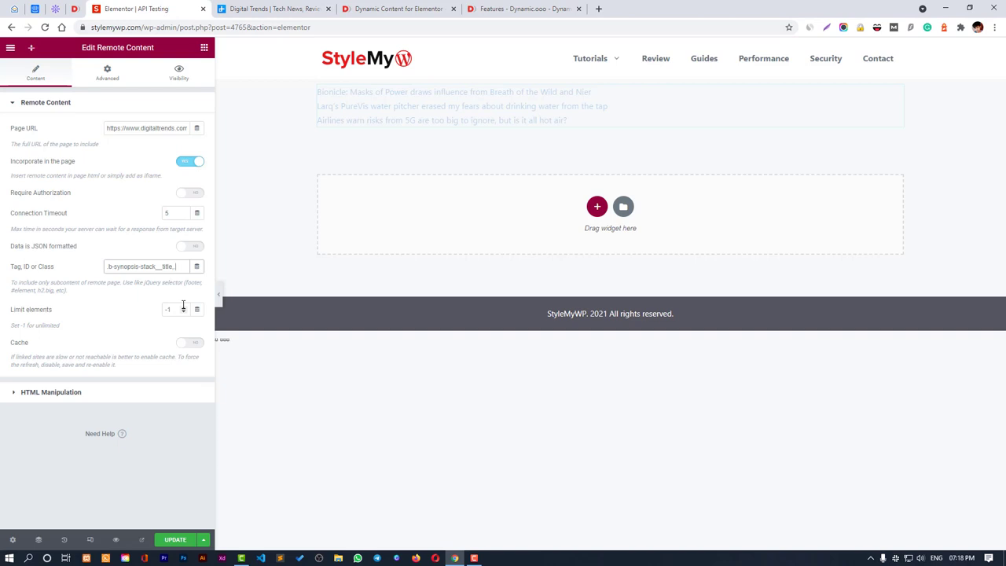
pyautogui.hotkey('ctrl', 'v')
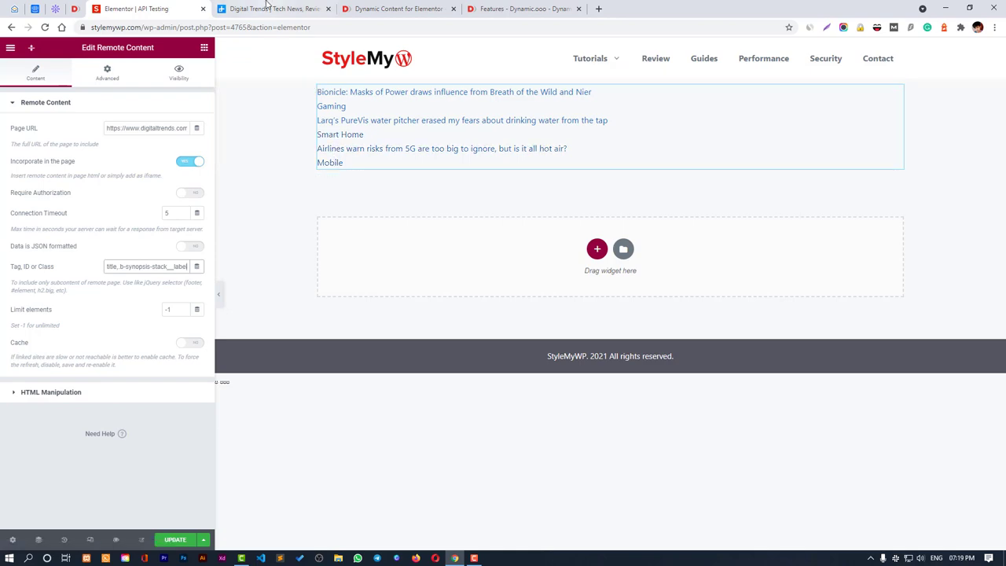
# Compare the embedded titles and labels with the Digital Trends page and review the widget's HTML Manipulation and Limit elements settings.
pyautogui.click(262, 8)
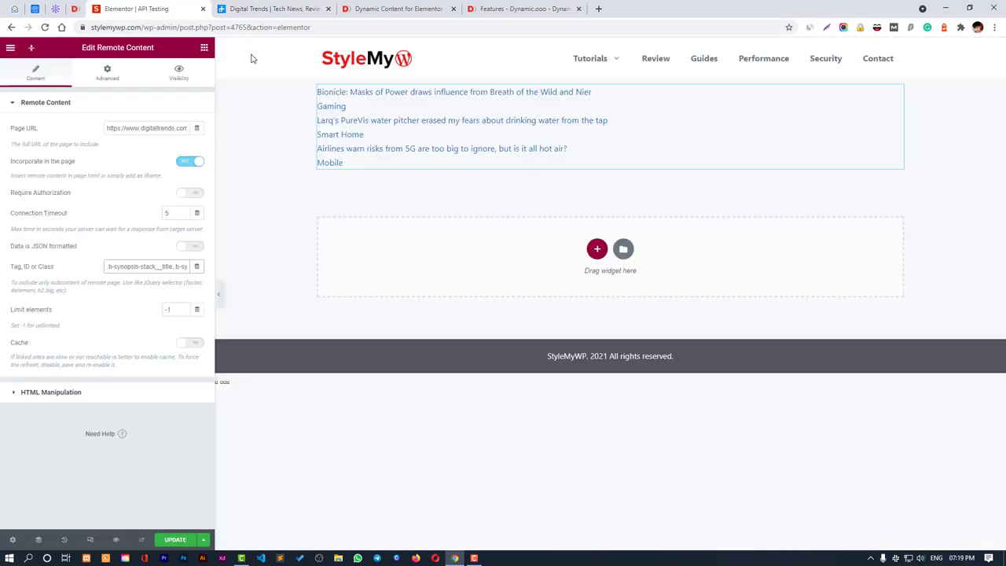
pyautogui.click(138, 8)
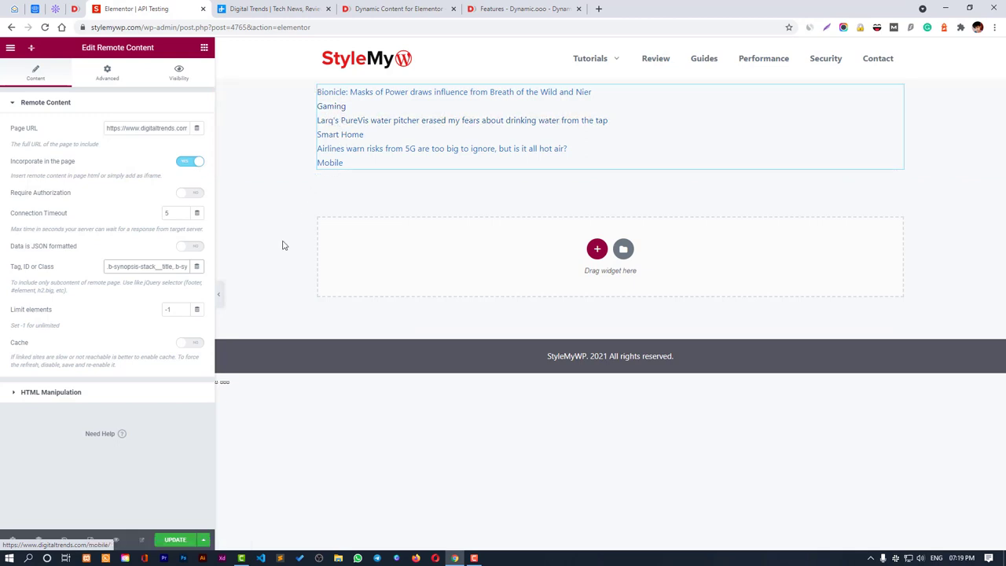
pyautogui.click(120, 392)
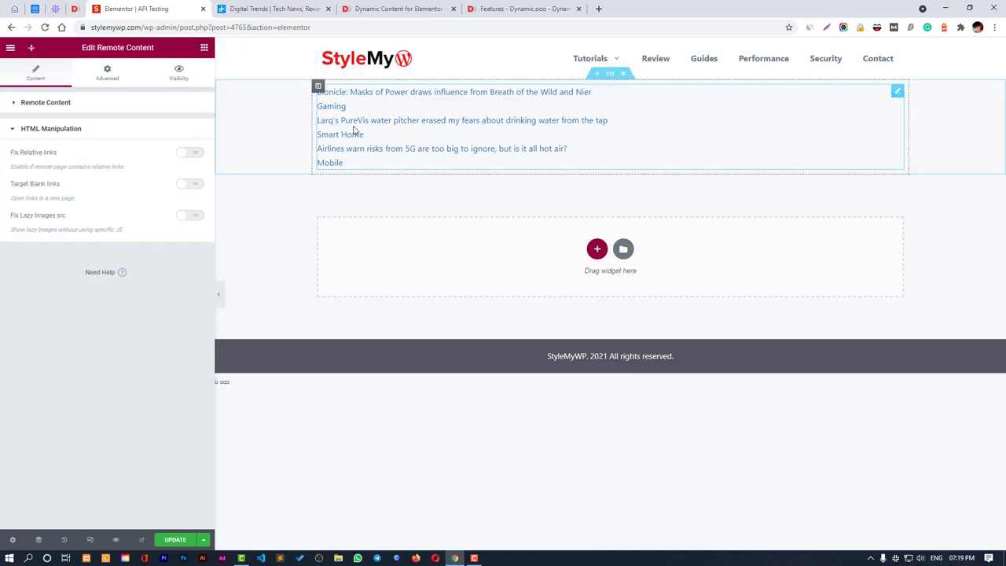
pyautogui.click(307, 7)
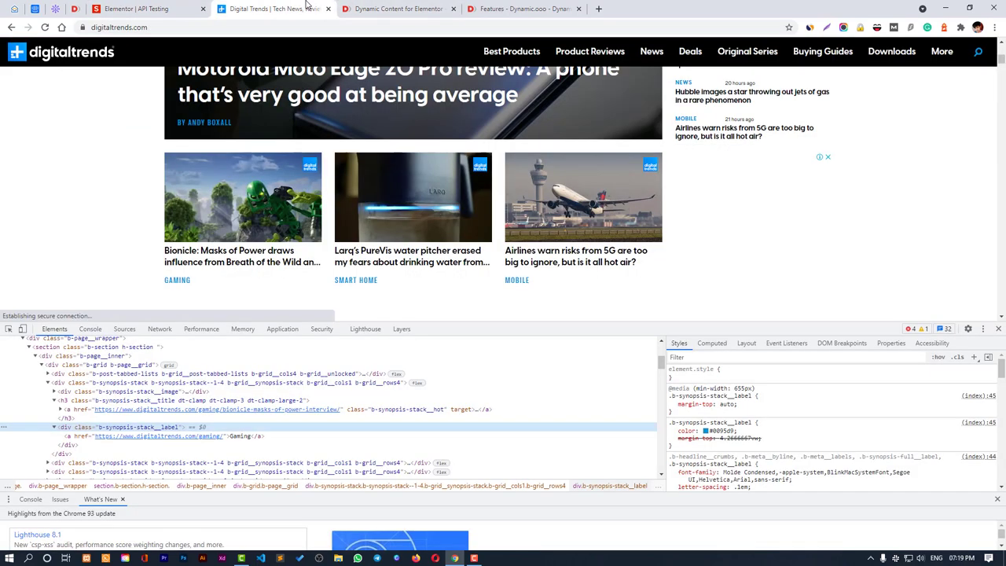
pyautogui.click(177, 11)
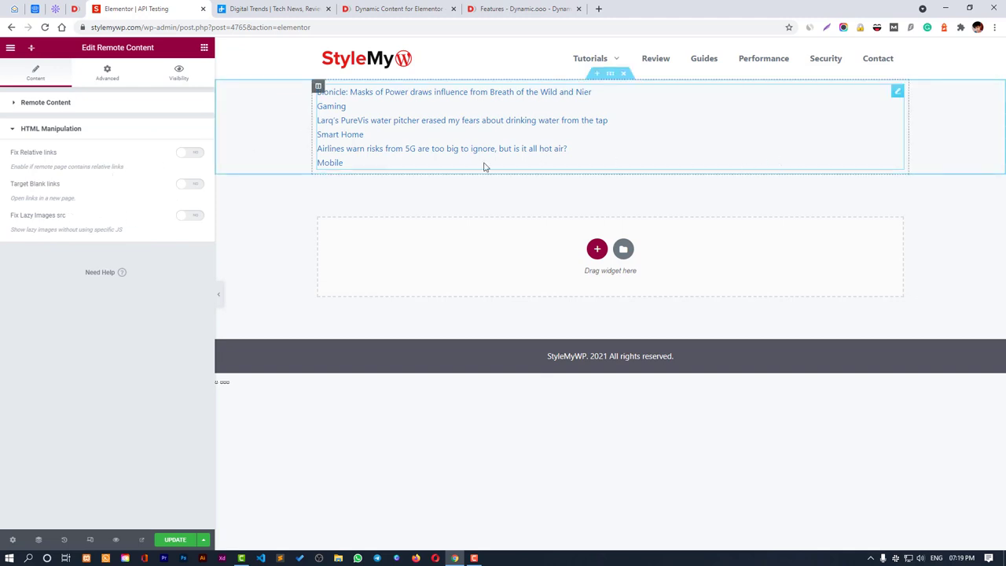
pyautogui.click(94, 106)
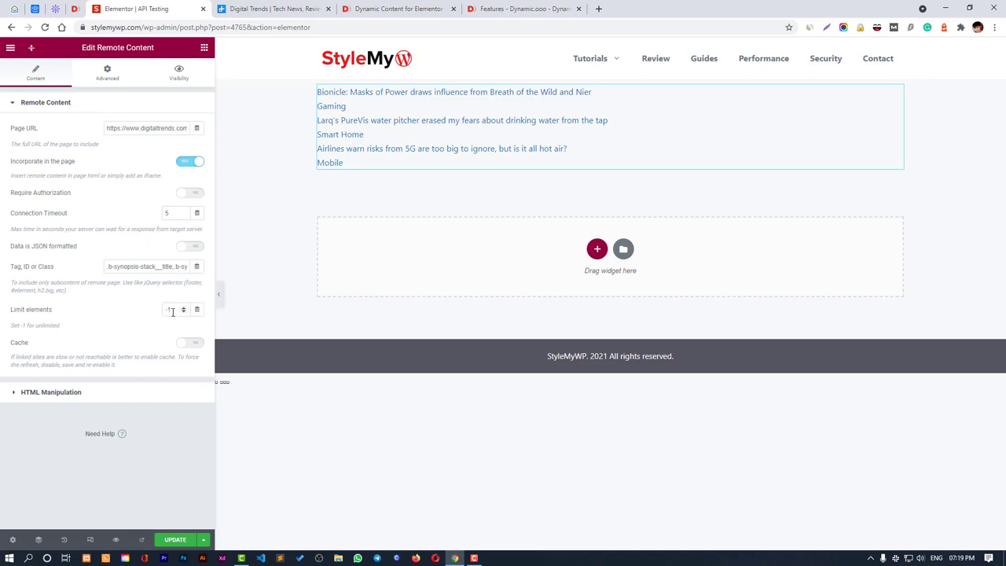
pyautogui.hotkey('ctrl', 'Tab')
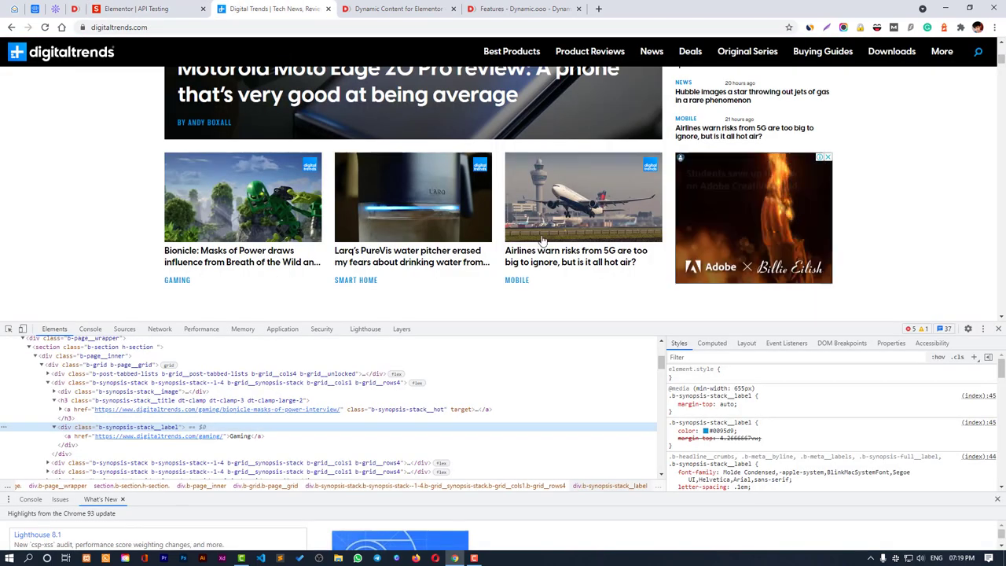
pyautogui.click(150, 6)
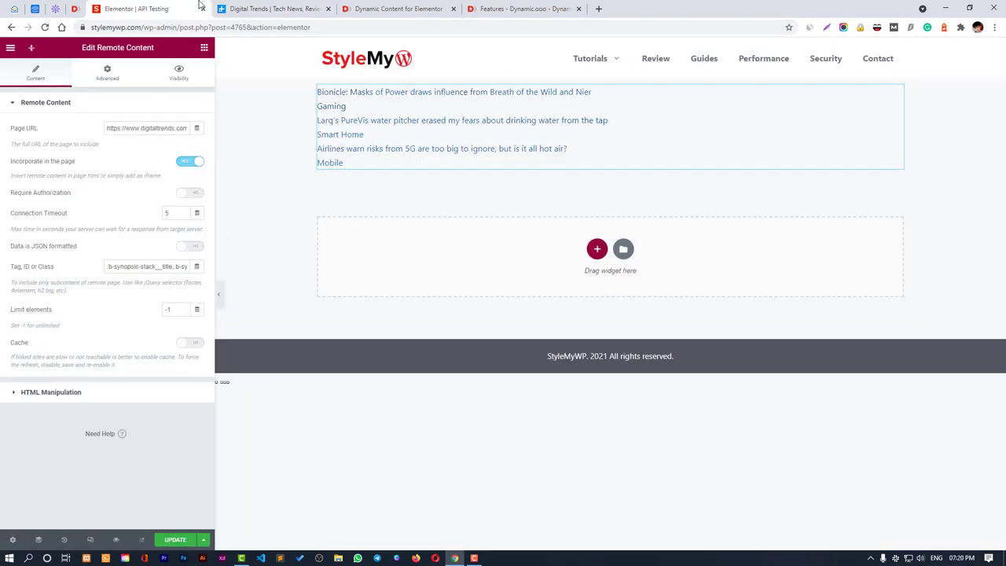
pyautogui.click(244, 9)
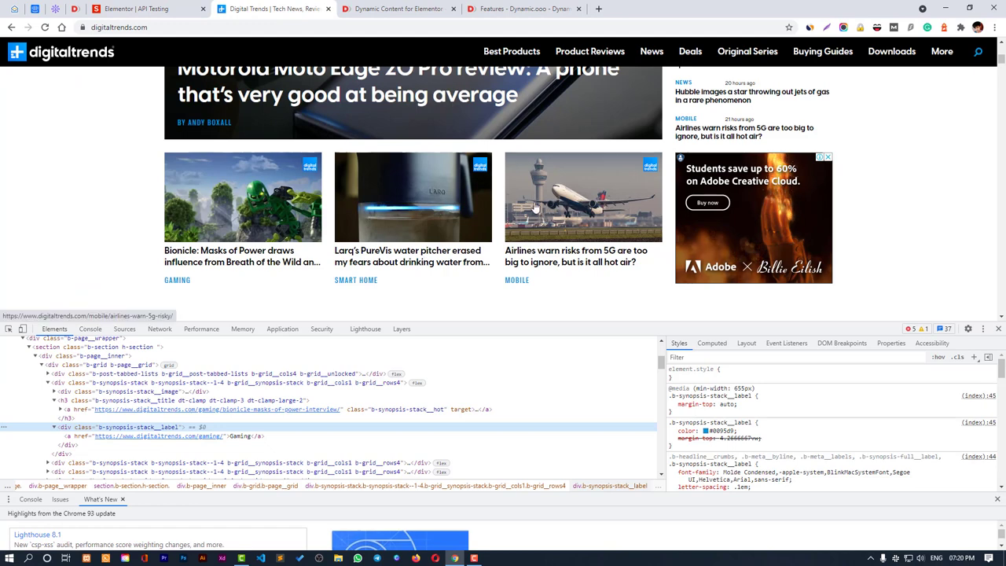
pyautogui.hotkey('ctrl', 'shift', 'Tab')
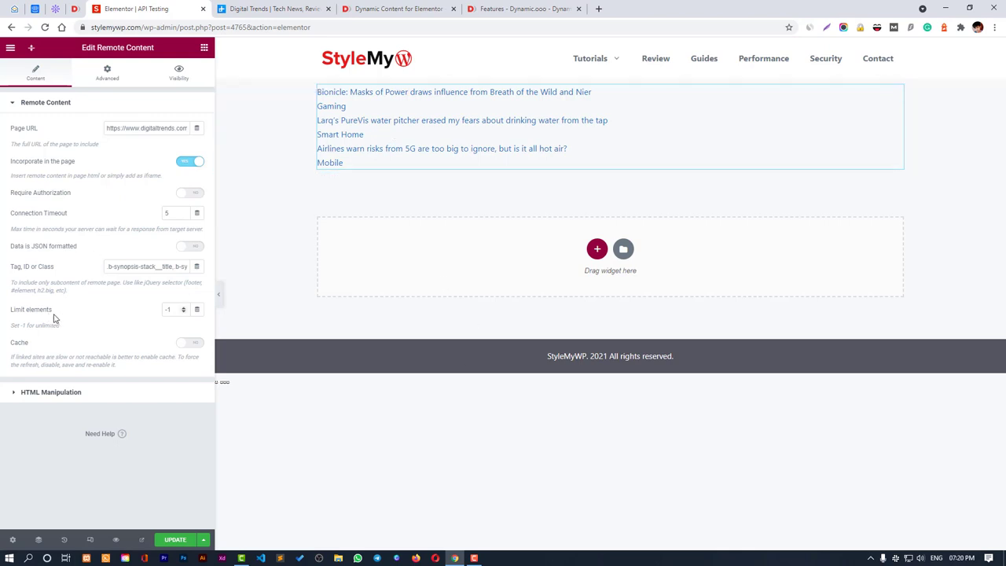
# Try Limit elements at 2 and at 1, and clear the value.
pyautogui.doubleClick(170, 311)
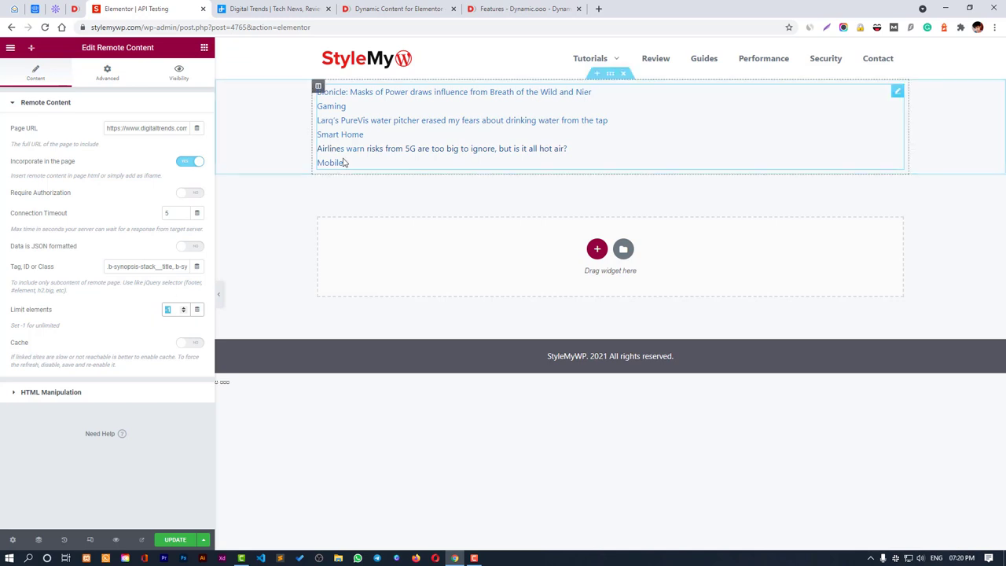
pyautogui.write('2')
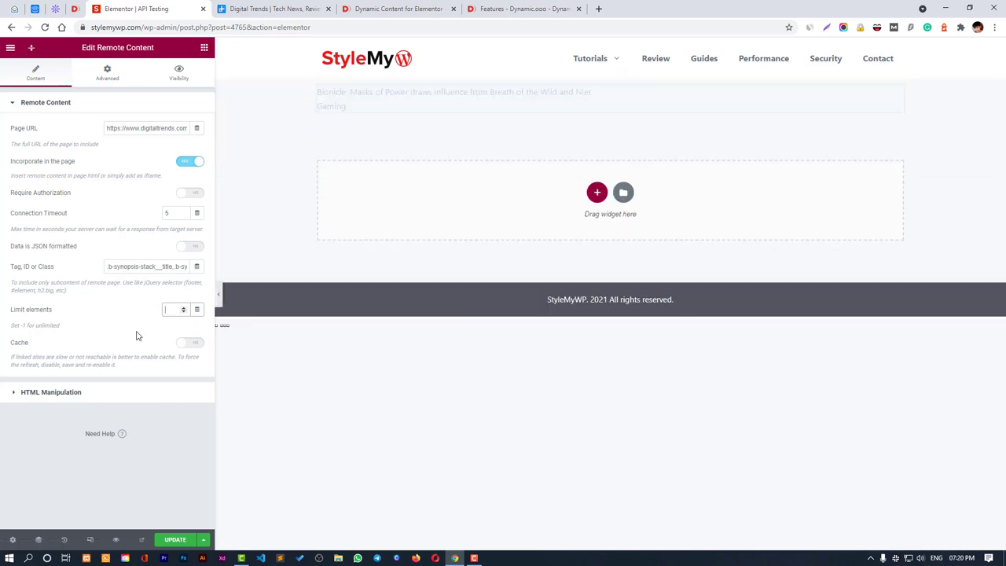
pyautogui.press('Down')
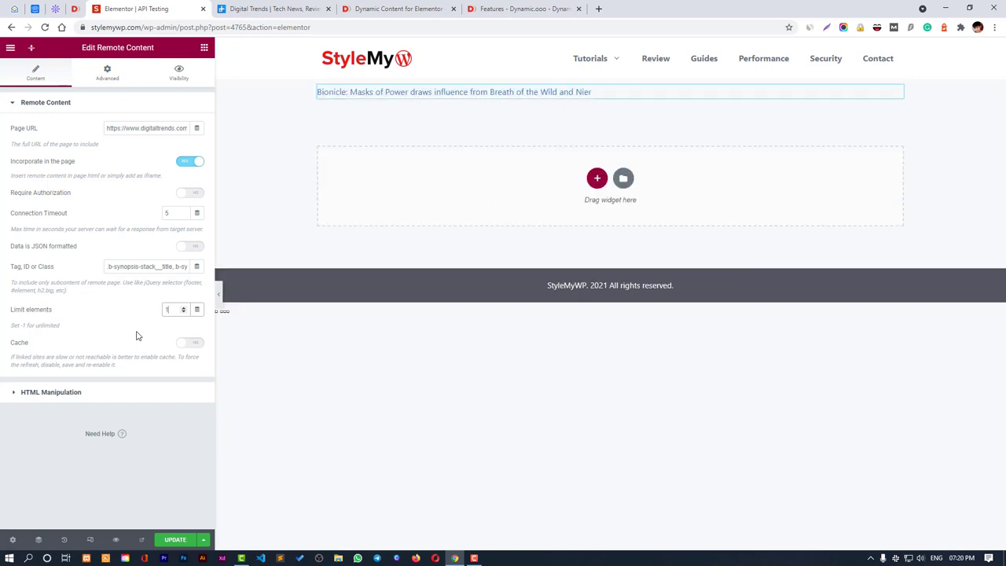
pyautogui.press('BackSpace')
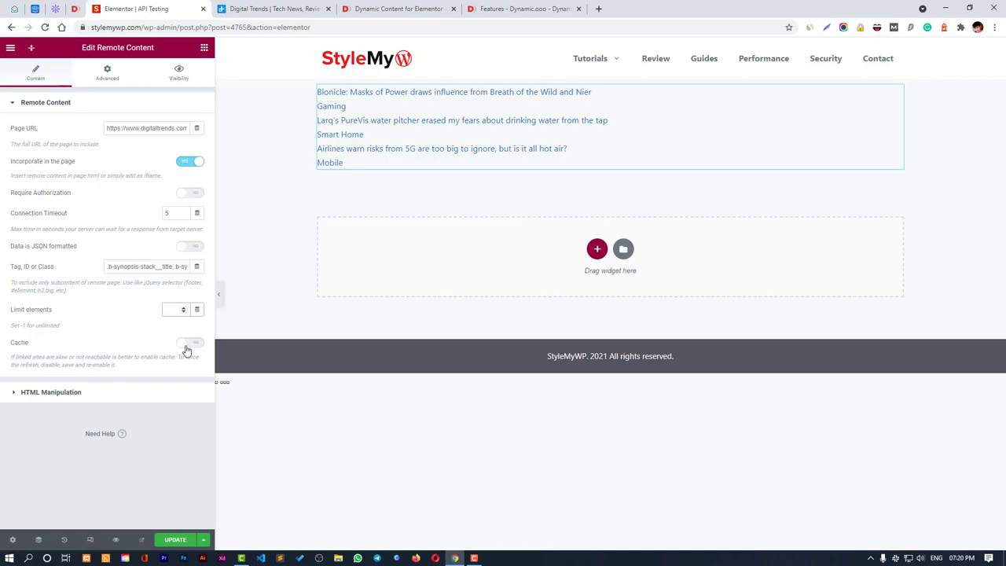
# Review the Limit elements and Cache settings while comparing the embedded list with the stories on the Digital Trends page.
pyautogui.click(243, 8)
pyautogui.click(149, 8)
pyautogui.click(271, 8)
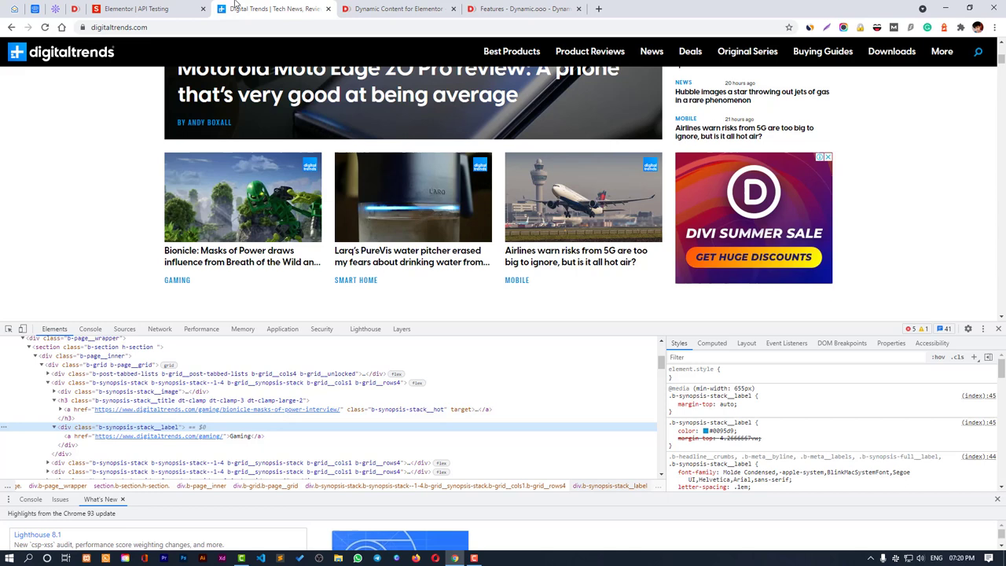
pyautogui.click(141, 9)
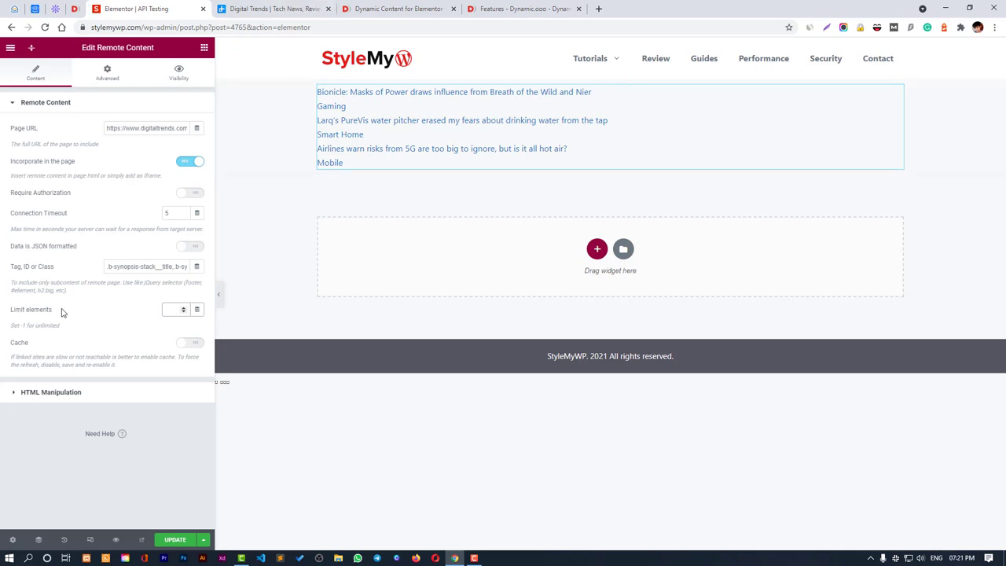
pyautogui.click(150, 312)
pyautogui.hotkey('ctrl', 'Tab')
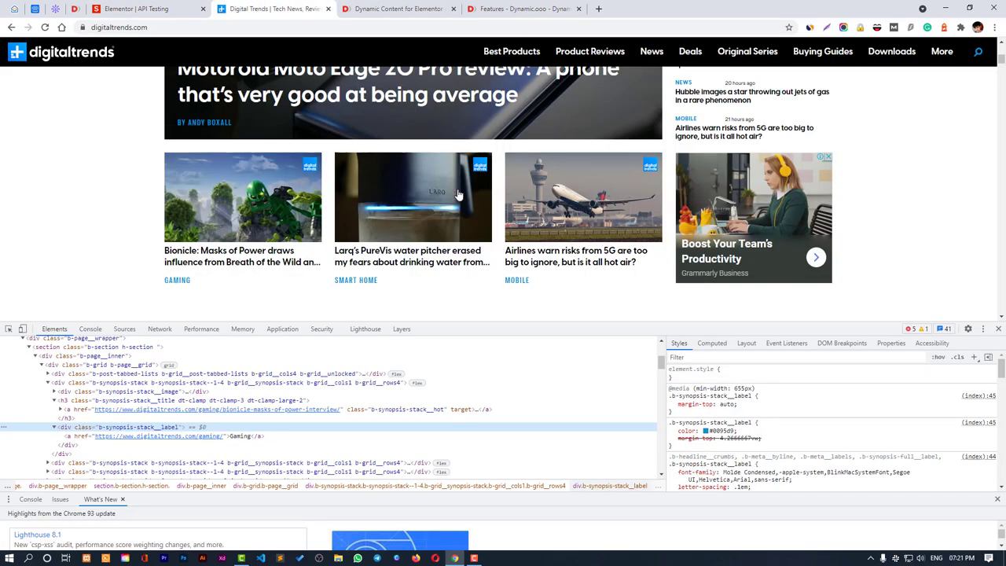
pyautogui.scroll(-1, 232, 220)
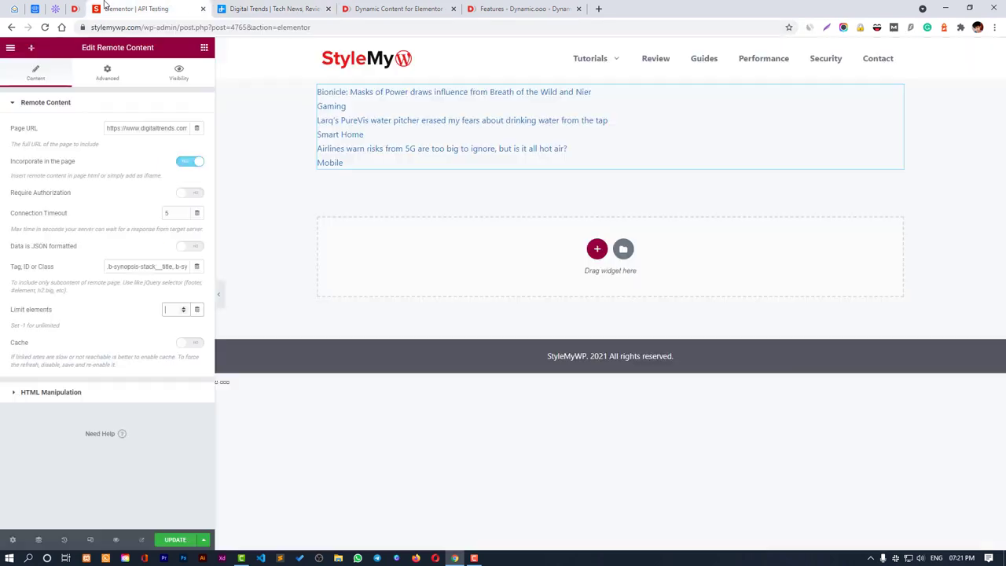
pyautogui.click(133, 8)
# Inspect the Centaurus A headline in the Latest section of Digital Trends and copy its b-meta__title class.
pyautogui.click(303, 10)
pyautogui.scroll(5, 551, 281)
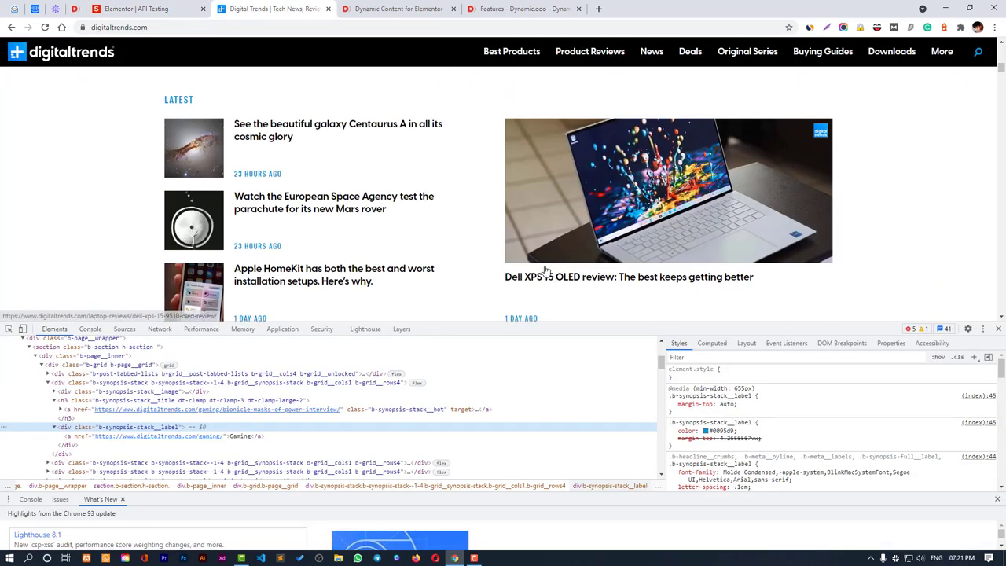
pyautogui.rightClick(265, 136)
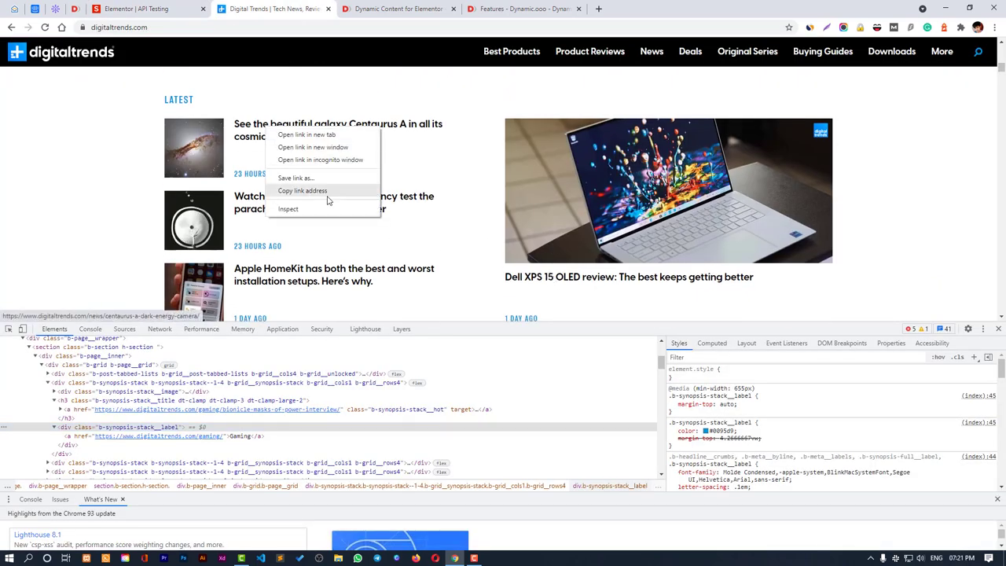
pyautogui.click(324, 209)
pyautogui.scroll(-3, 324, 183)
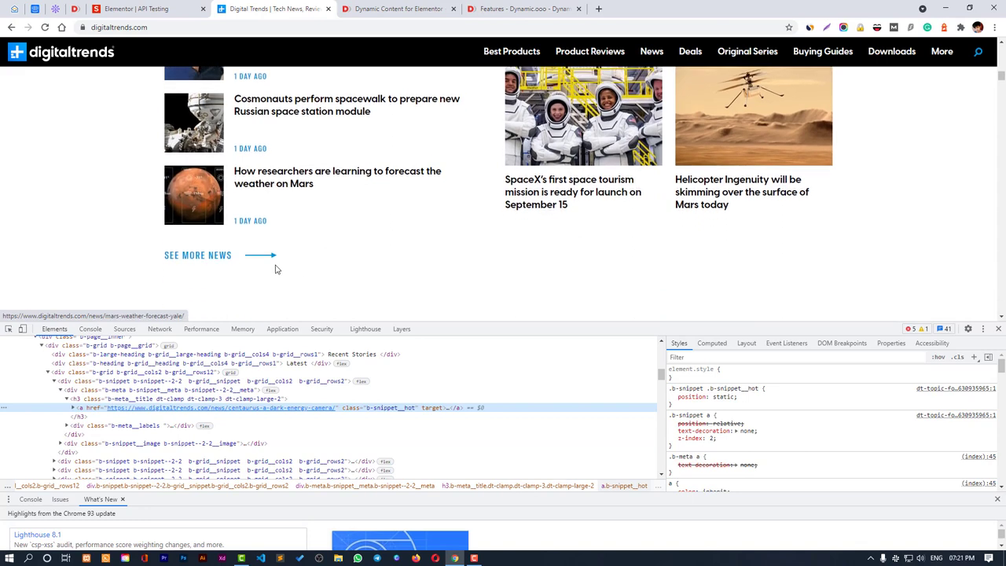
pyautogui.scroll(2, 278, 270)
pyautogui.click(133, 392)
pyautogui.click(132, 398)
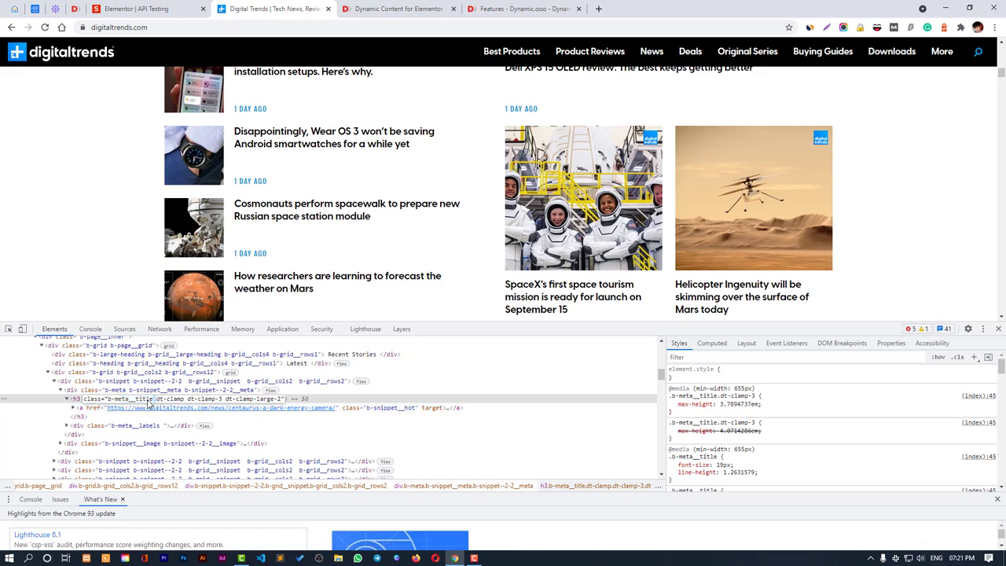
pyautogui.moveTo(108, 399); pyautogui.dragTo(156, 402)
pyautogui.hotkey('ctrl', 'c')
# Set the Remote Content widget's Tag, ID or Class to .b-meta__title and look through the embedded headlines.
pyautogui.click(187, 6)
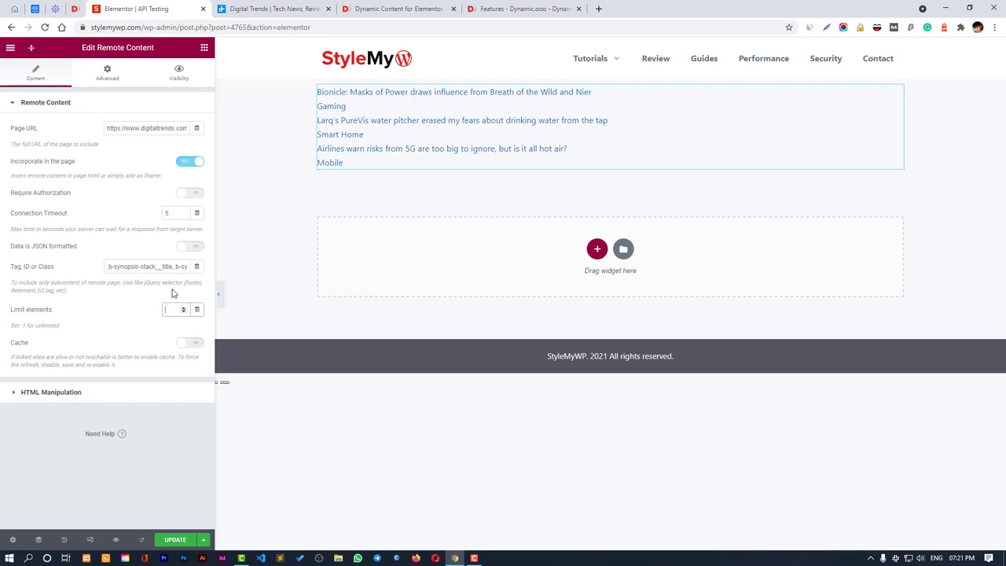
pyautogui.tripleClick(168, 266)
pyautogui.hotkey('ctrl', 'v')
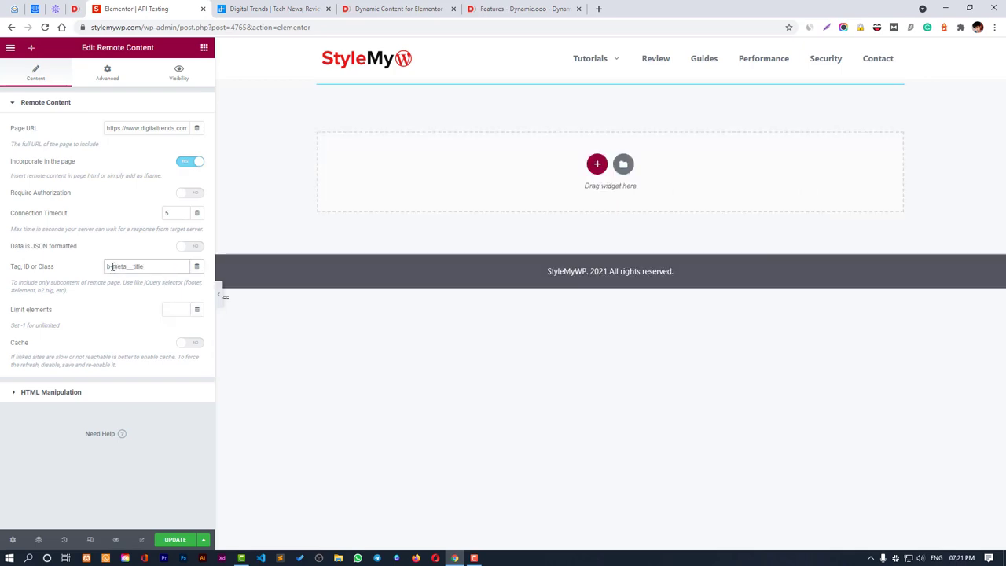
pyautogui.write('.')
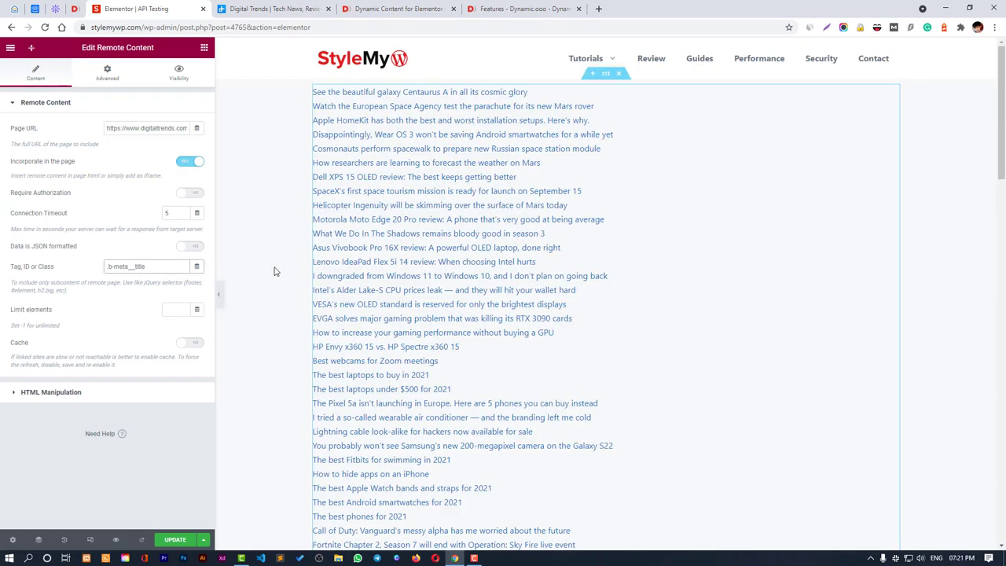
pyautogui.scroll(-2, 412, 128)
pyautogui.scroll(-14, 412, 128)
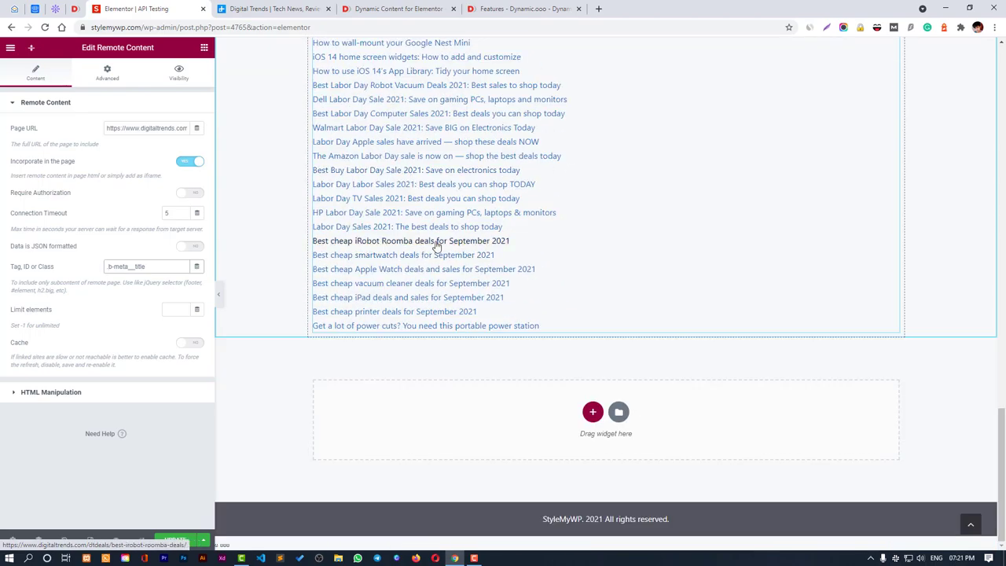
pyautogui.scroll(4, 354, 263)
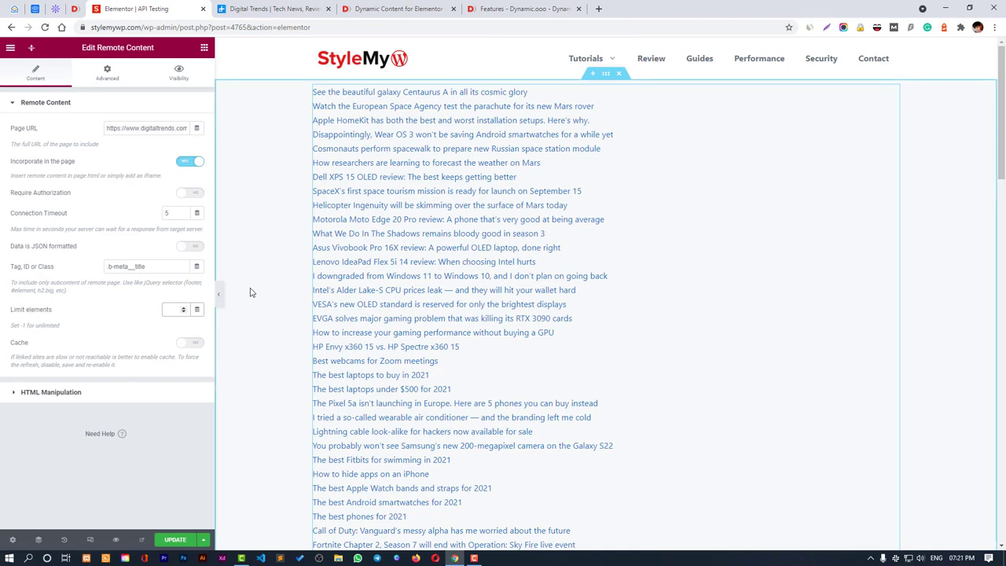
# Try Limit elements at 5, and set it to 10.
pyautogui.write('5')
pyautogui.press('BackSpace')
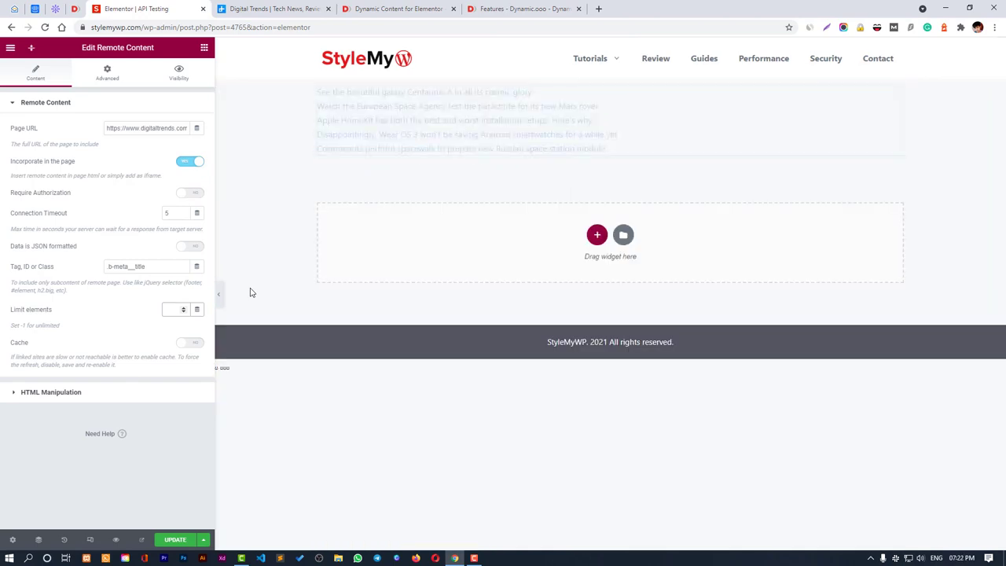
pyautogui.write('10')
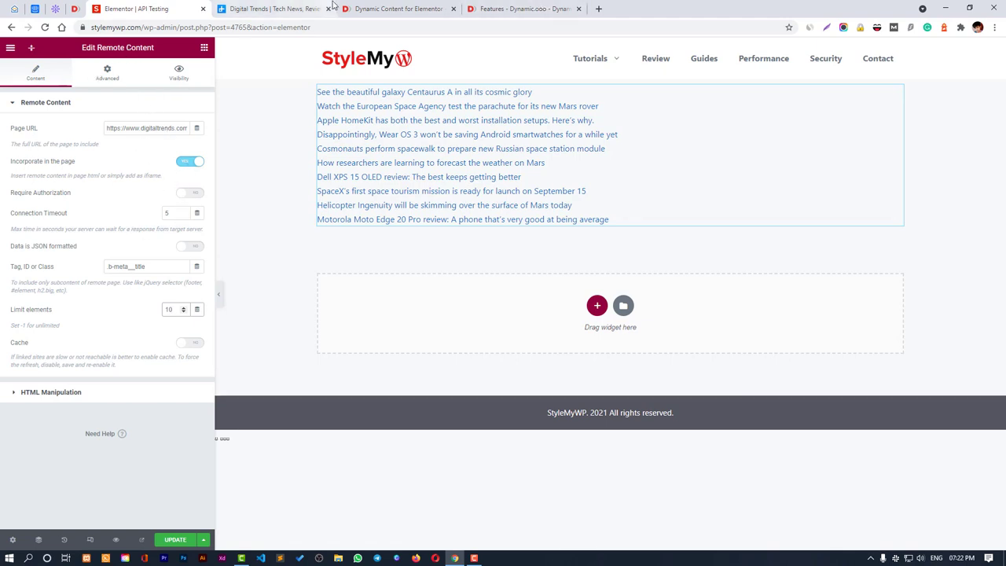
# Find the Dogs entry in the apipheny free API list and open its Dog API site in a new tab.
pyautogui.click(57, 9)
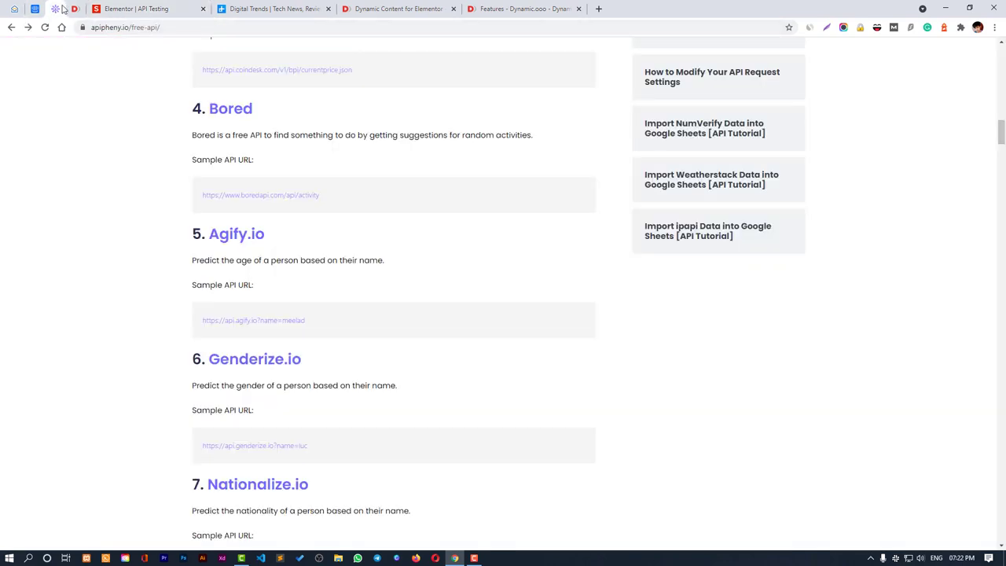
pyautogui.scroll(3, 354, 190)
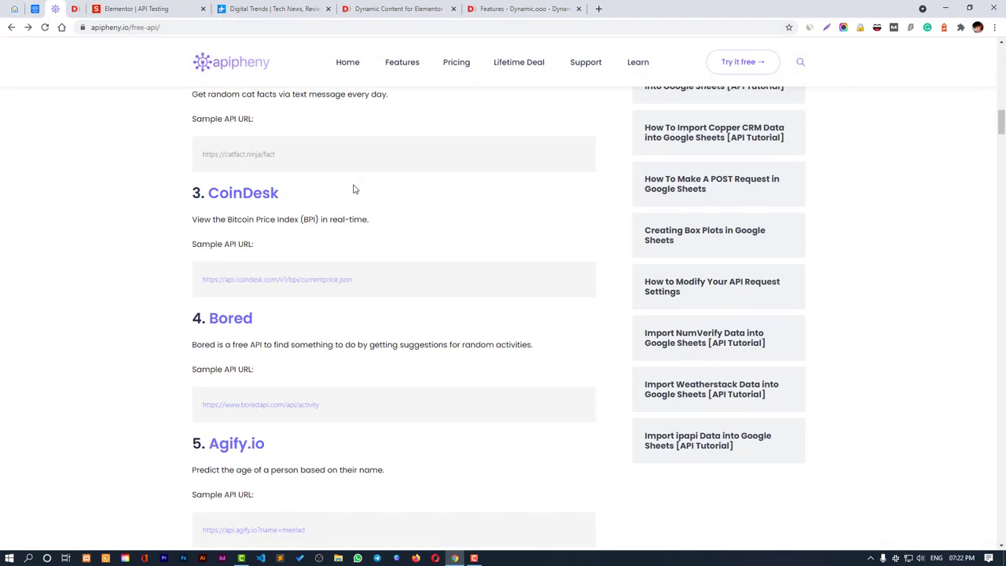
pyautogui.scroll(-4, 354, 190)
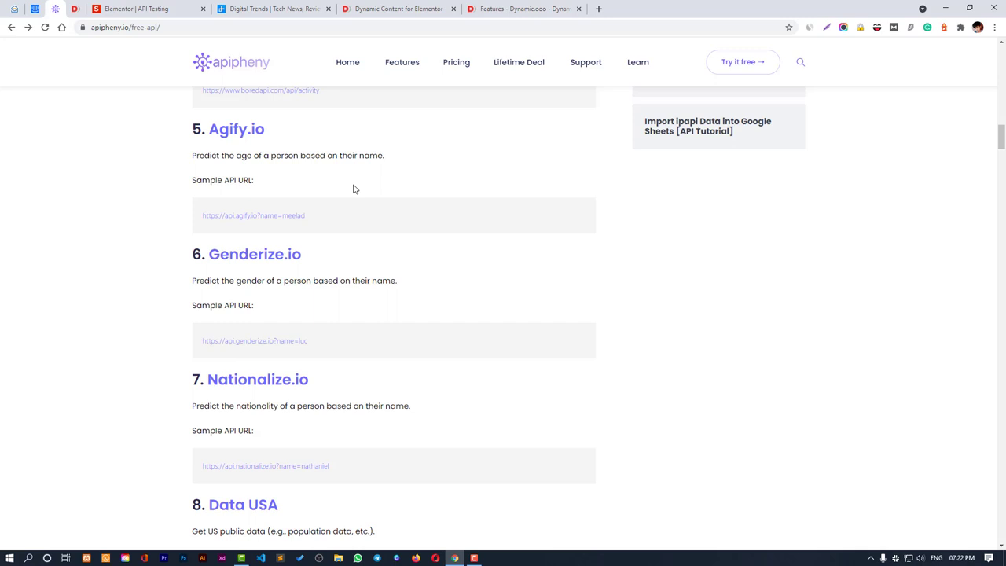
pyautogui.scroll(-5, 353, 190)
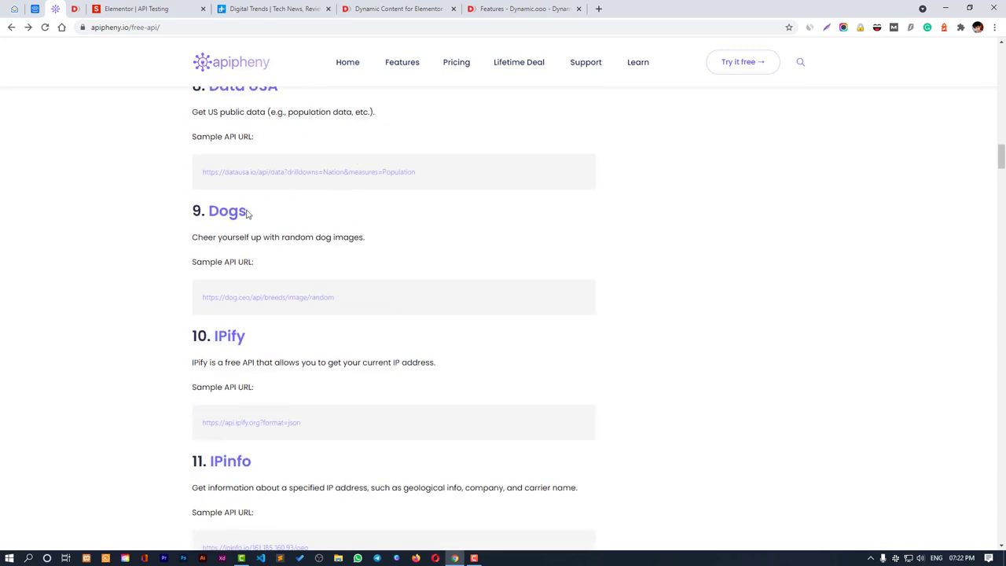
pyautogui.rightClick(234, 214)
pyautogui.click(259, 218)
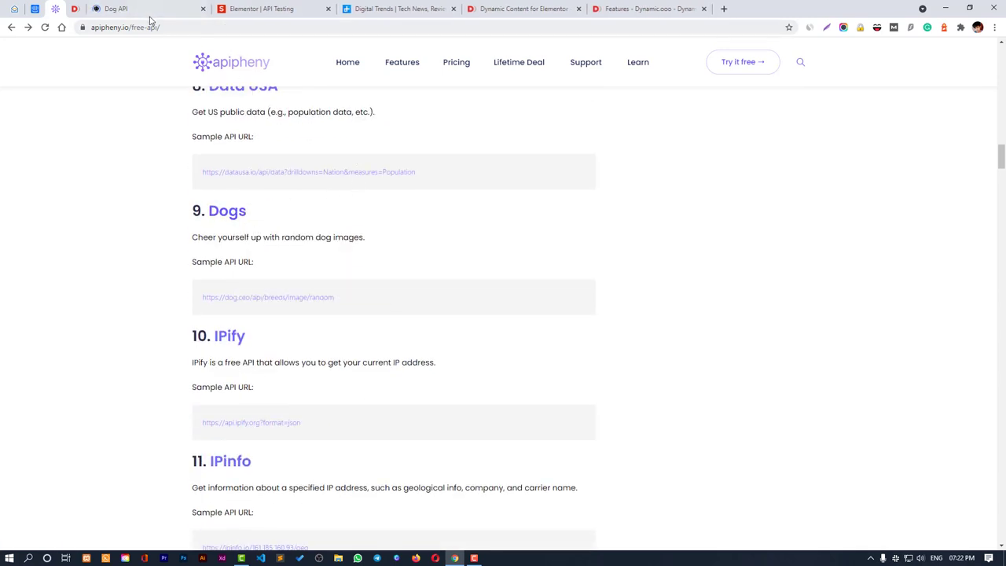
pyautogui.click(141, 11)
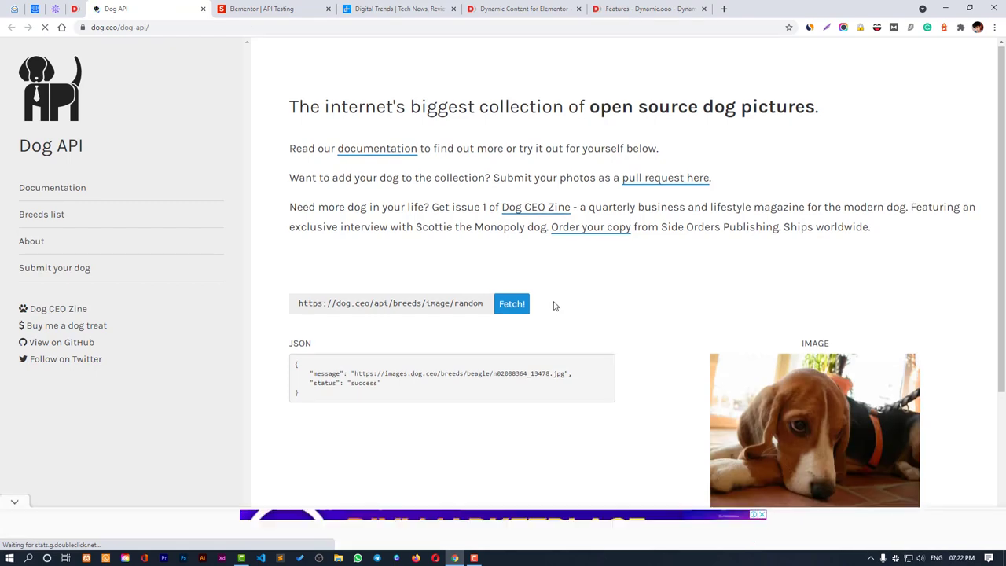
# Reload the Dog API page and fetch several random dog images to examine the JSON response and picture.
pyautogui.scroll(-2, 543, 251)
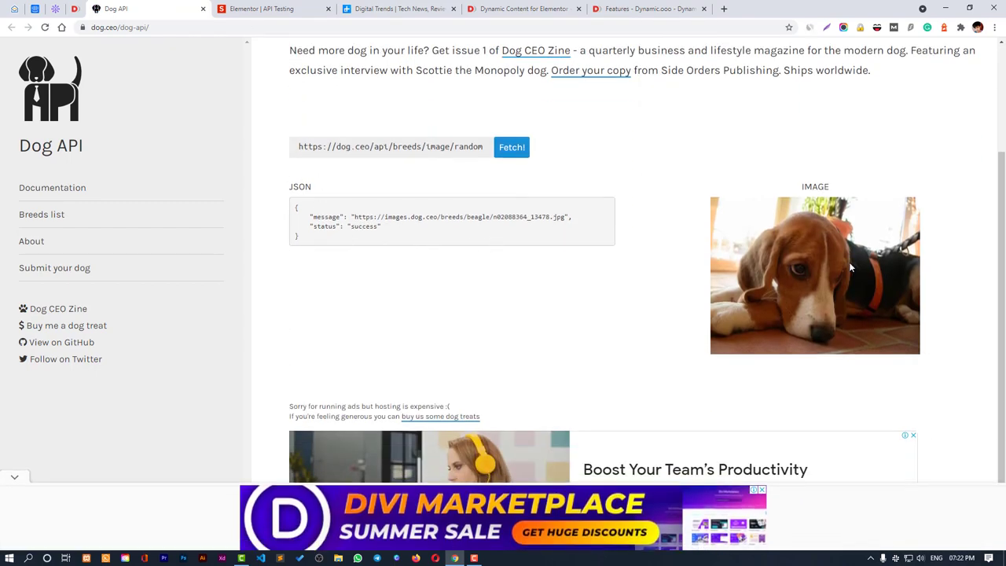
pyautogui.scroll(1, 625, 195)
pyautogui.rightClick(642, 242)
pyautogui.click(666, 272)
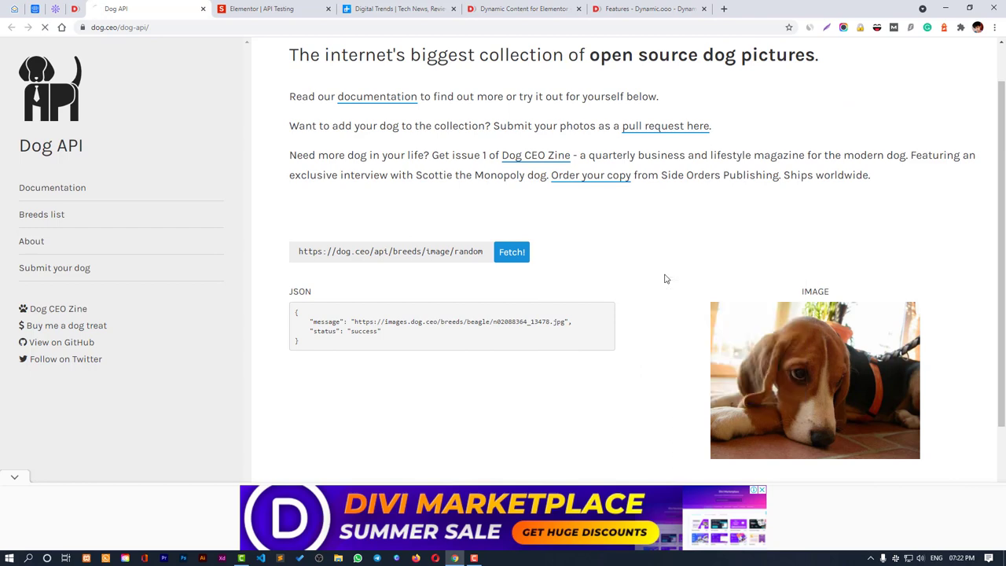
pyautogui.scroll(-1, 518, 293)
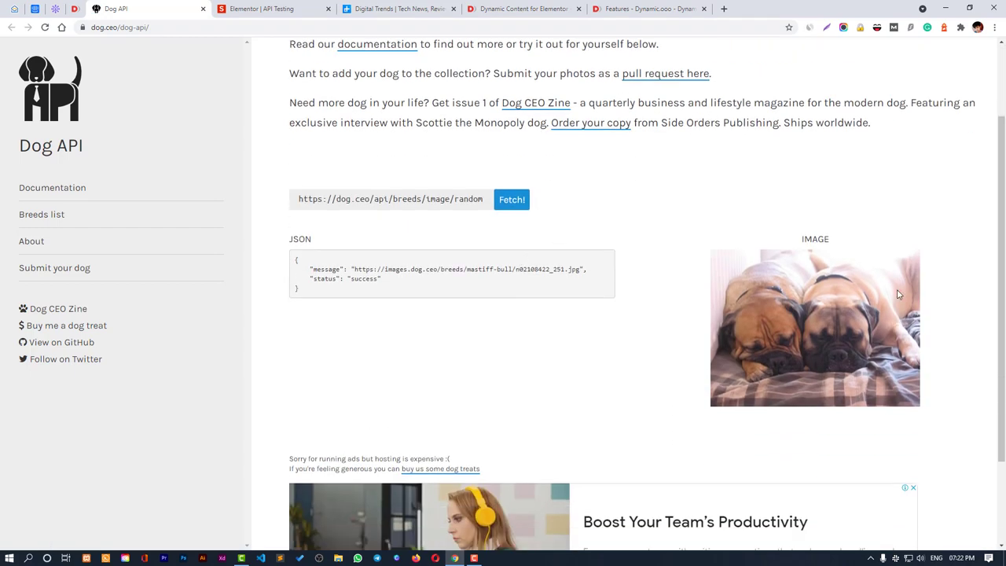
pyautogui.click(512, 199)
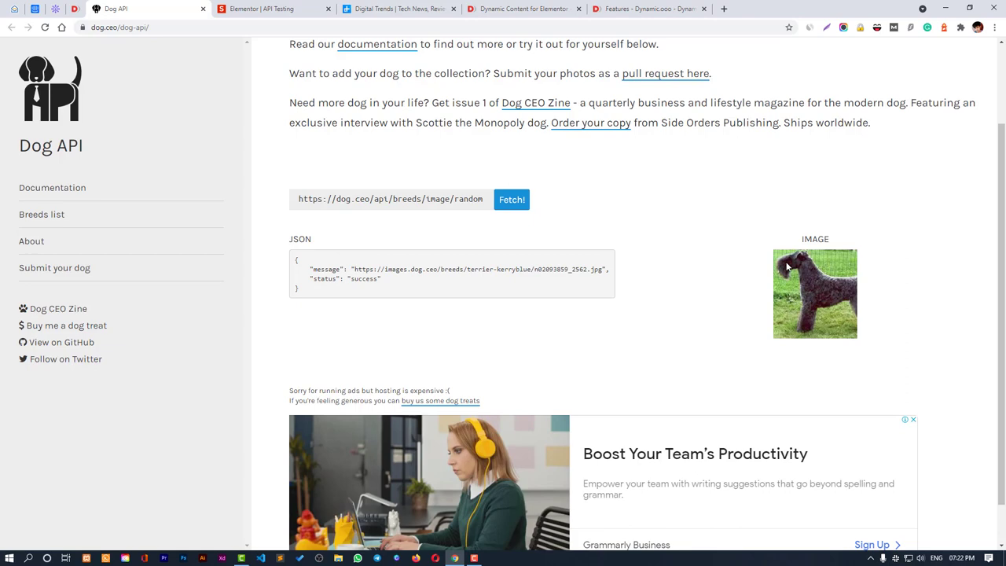
pyautogui.click(525, 206)
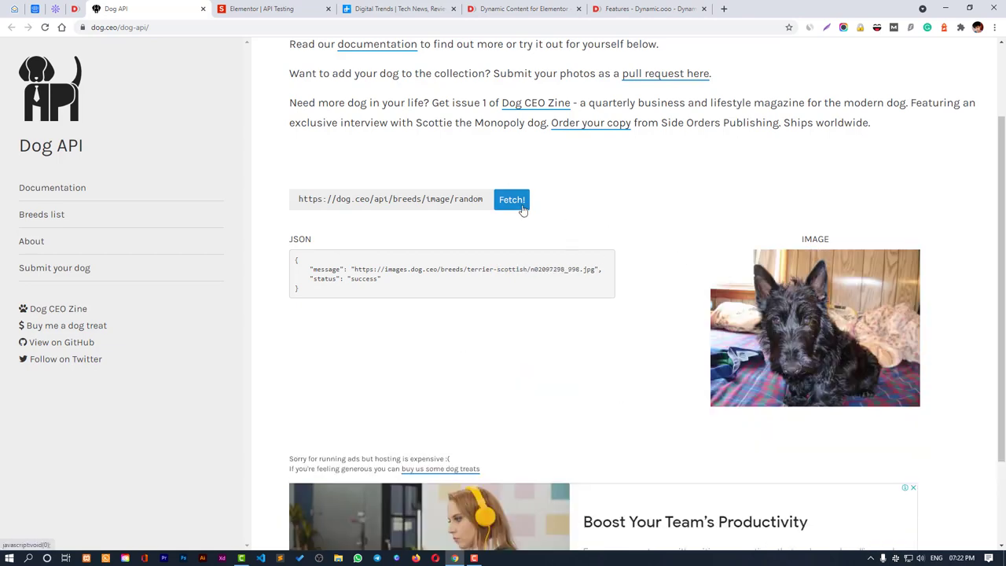
pyautogui.click(517, 205)
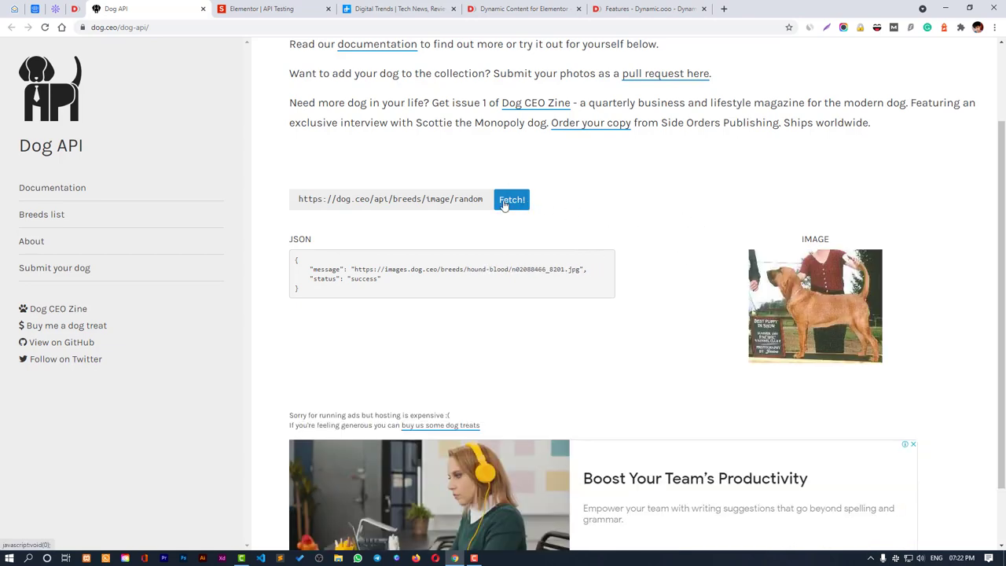
pyautogui.click(504, 205)
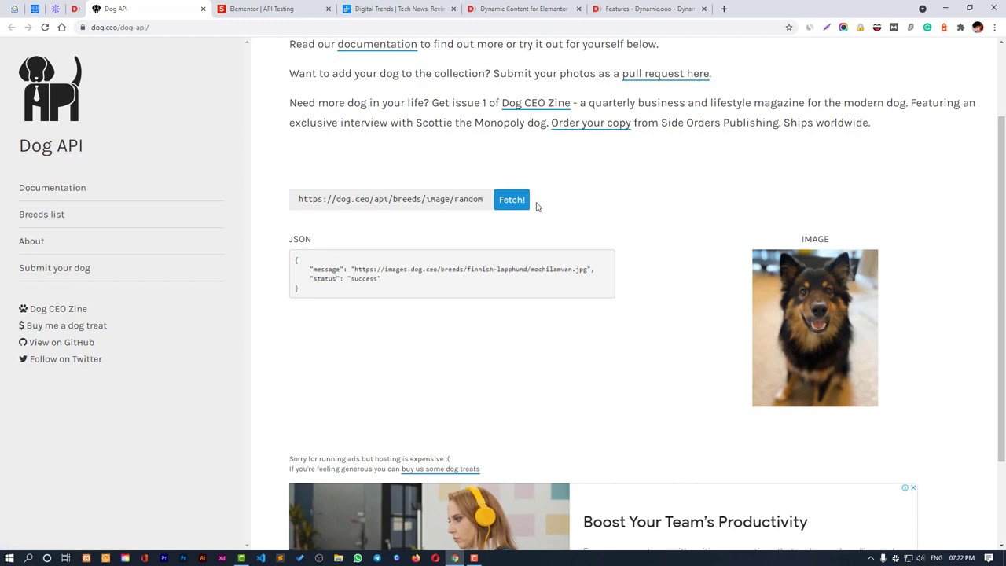
pyautogui.tripleClick(328, 198)
pyautogui.hotkey('ctrl', 'c')
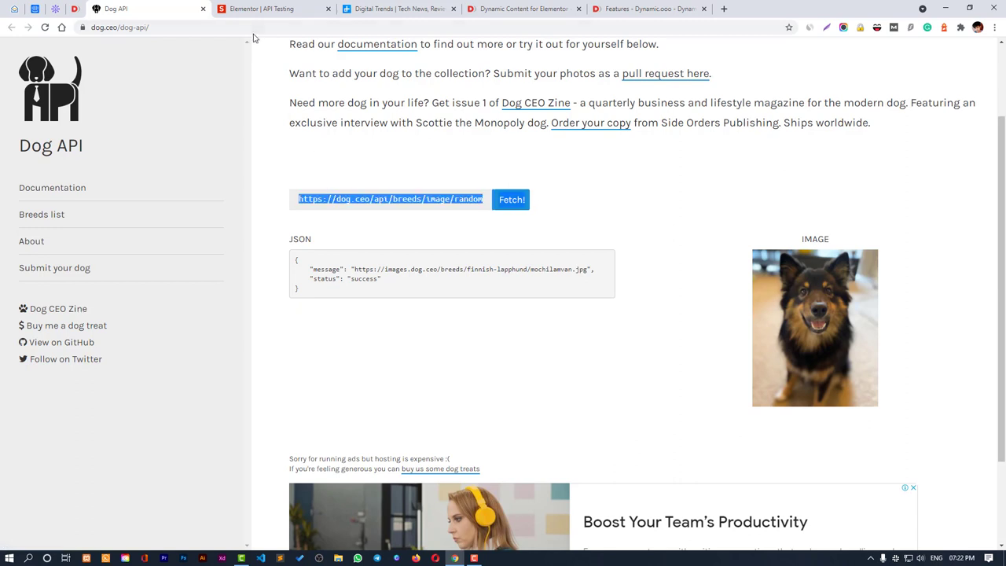
pyautogui.click(262, 8)
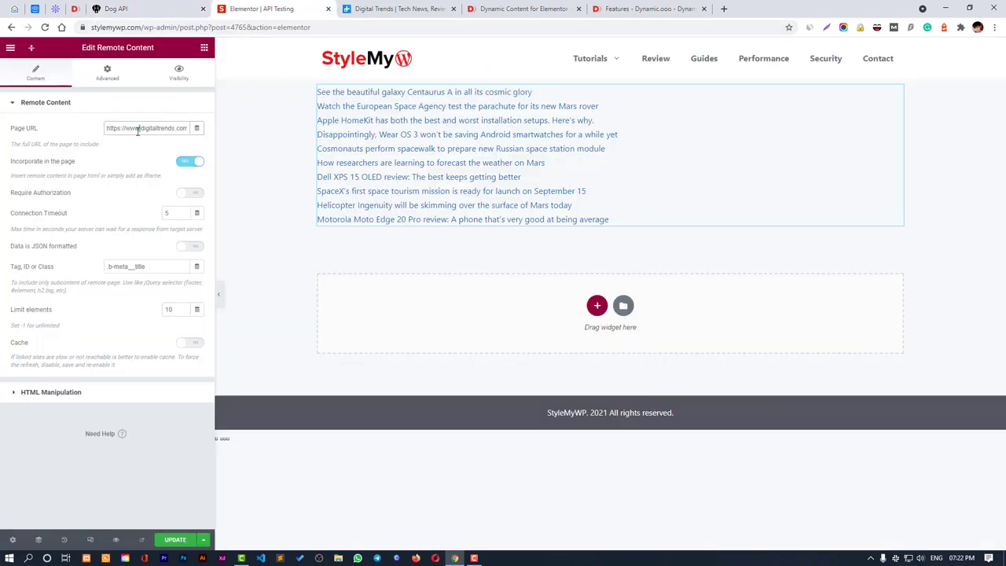
pyautogui.tripleClick(138, 131)
pyautogui.hotkey('ctrl', 'v')
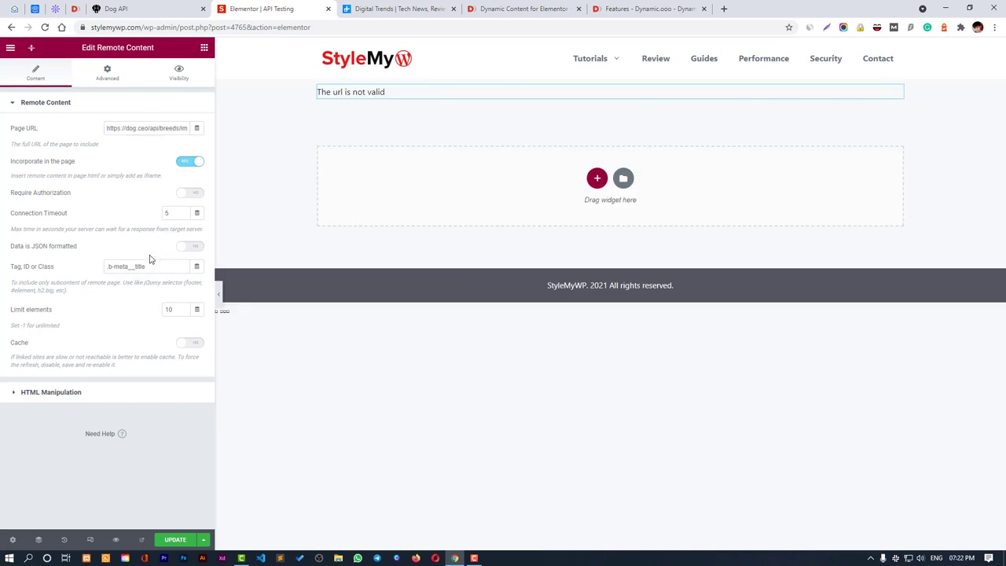
pyautogui.rightClick(255, 10)
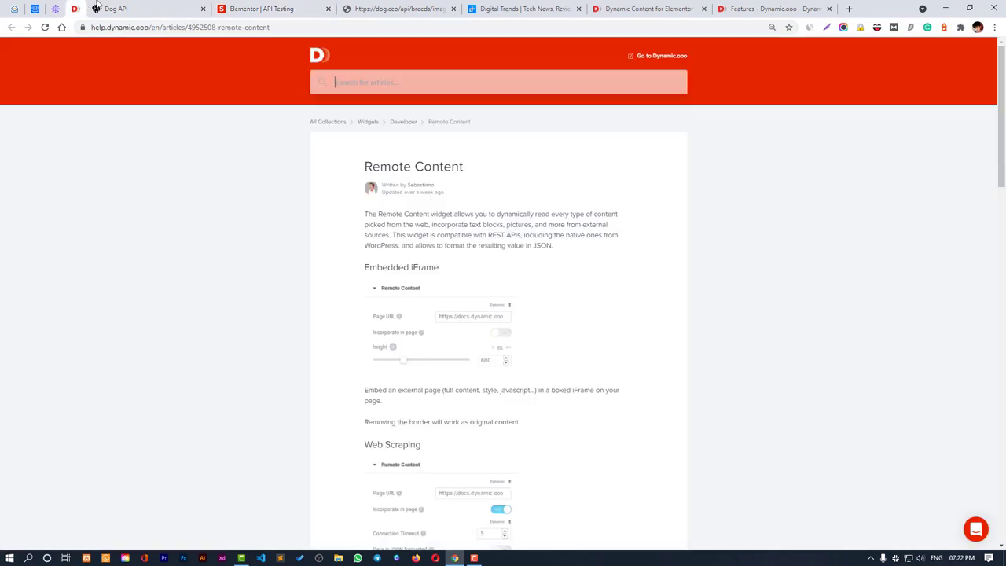
# Copy the random image endpoint from the Dog API page again and replace the widget's Page URL with it.
pyautogui.click(129, 8)
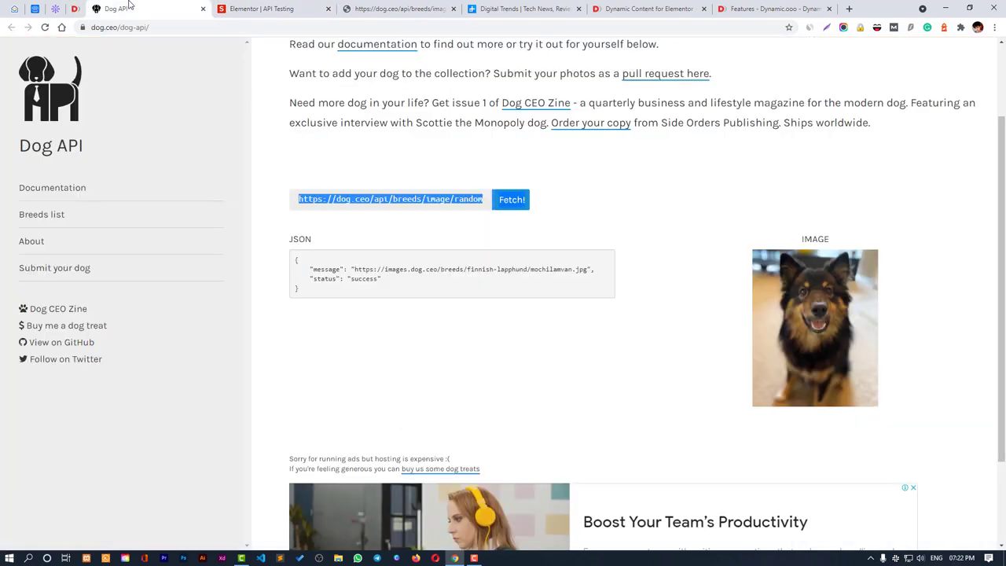
pyautogui.click(445, 196)
pyautogui.moveTo(484, 199); pyautogui.dragTo(298, 201)
pyautogui.hotkey('ctrl', 'c')
pyautogui.click(287, 9)
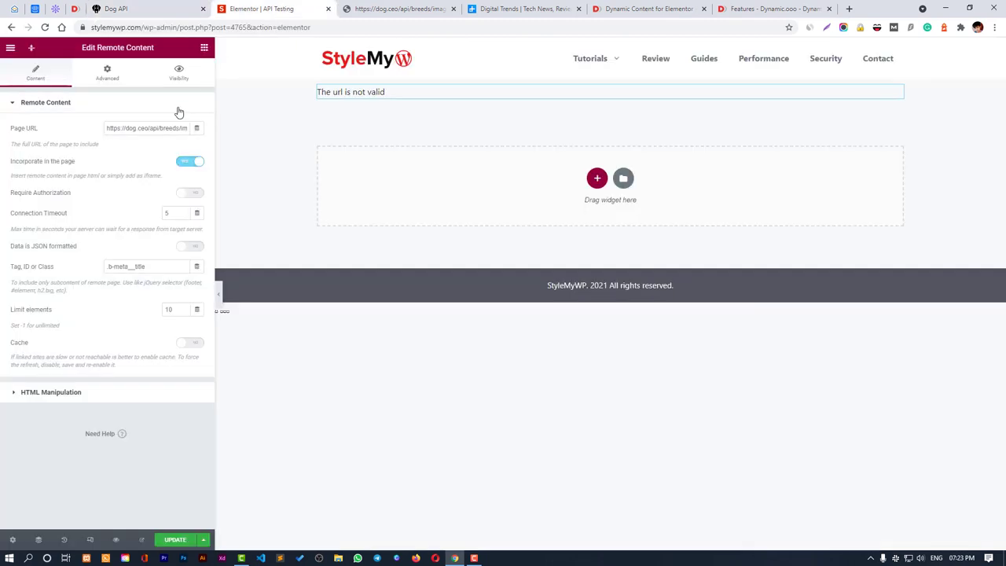
pyautogui.click(167, 103)
pyautogui.click(167, 128)
pyautogui.click(165, 106)
pyautogui.click(171, 125)
pyautogui.hotkey('ctrl', 'a')
pyautogui.hotkey('ctrl', 'v')
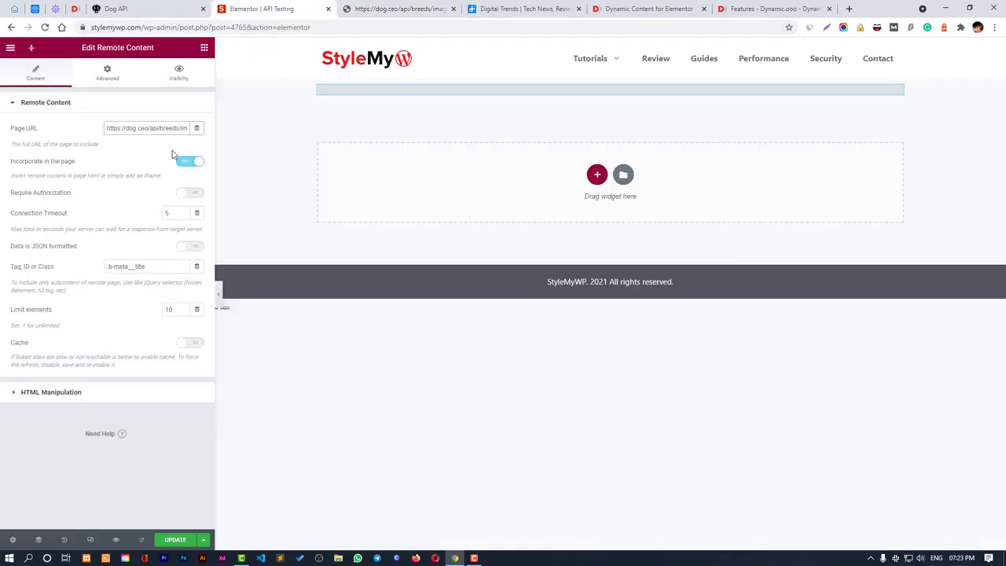
# Clear the Tag, ID or Class filter and enable Data is JSON formatted.
pyautogui.tripleClick(118, 266)
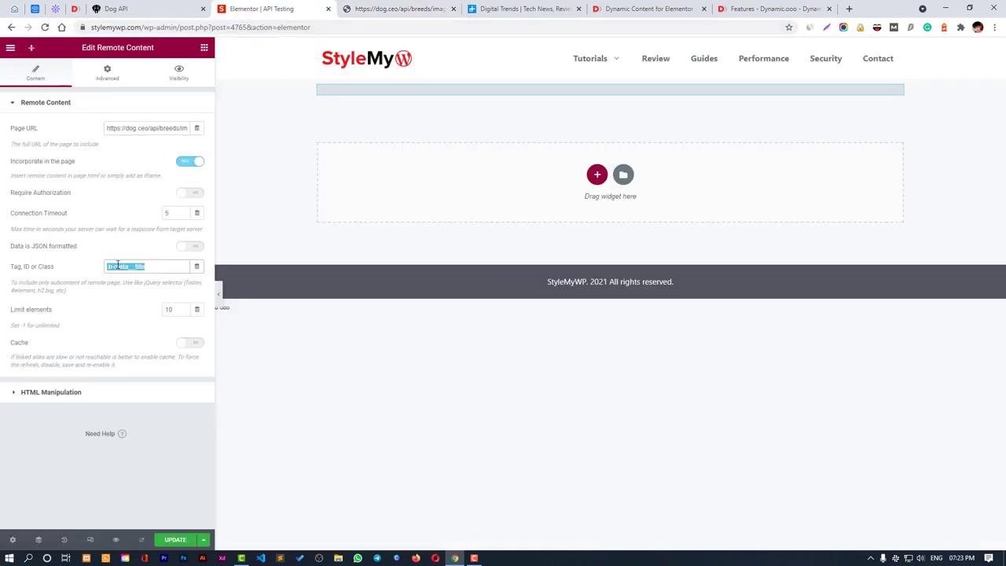
pyautogui.press('BackSpace')
pyautogui.click(189, 248)
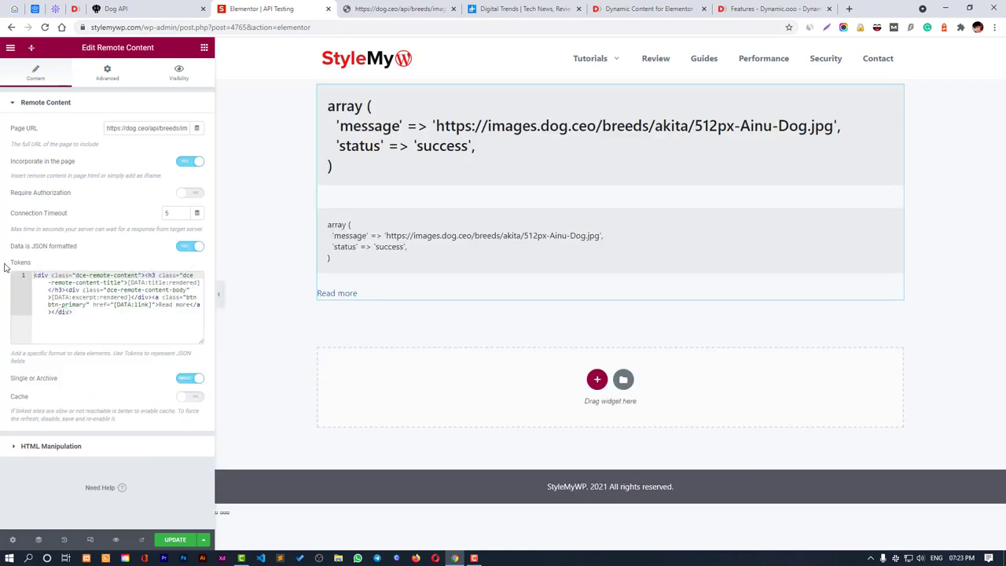
# Break the Tokens template onto separate lines before the h3 title, the dce-remote-content-body div and the Read more link.
pyautogui.click(137, 325)
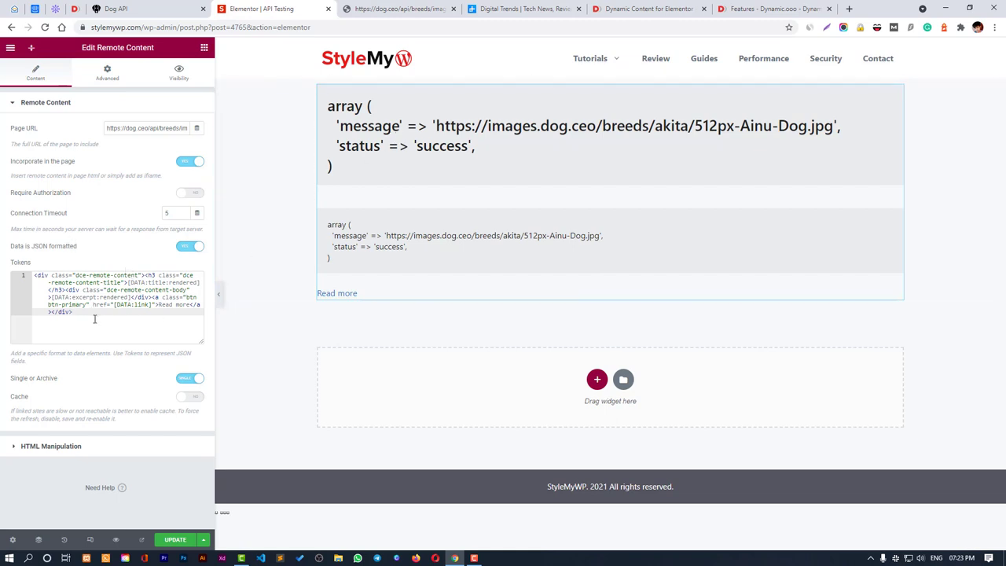
pyautogui.click(144, 275)
pyautogui.press('Return')
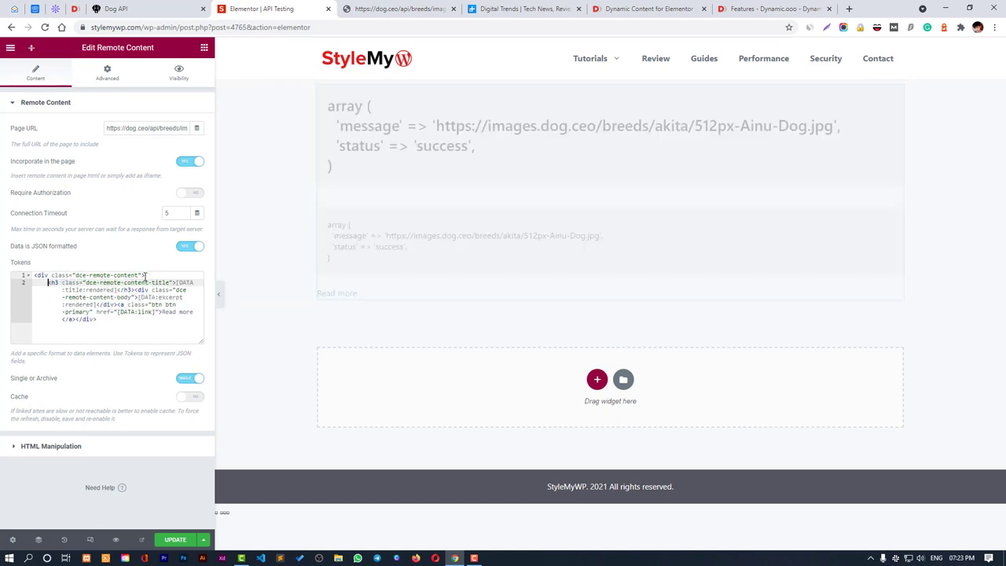
pyautogui.press('Tab')
pyautogui.press('Up')
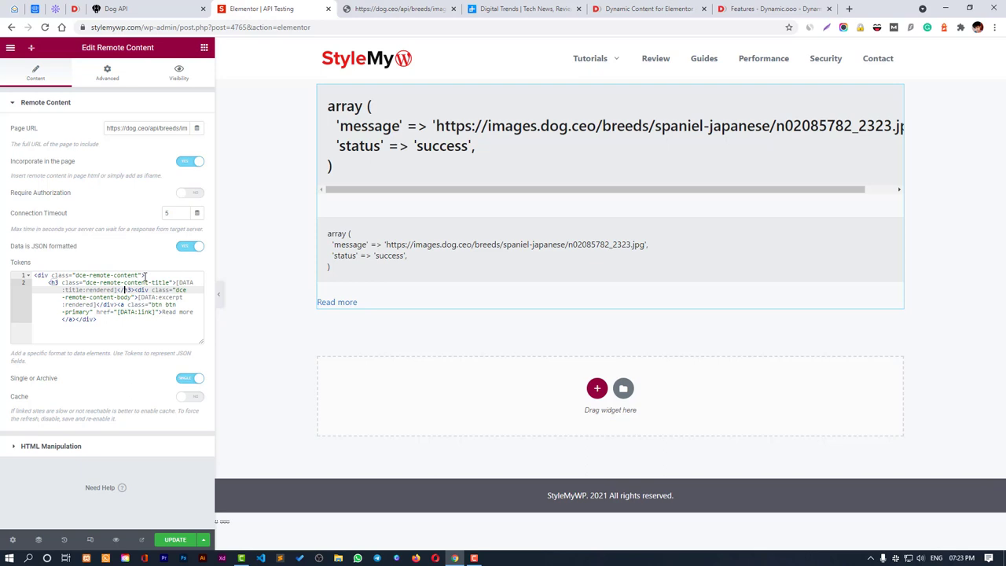
pyautogui.press('Right')
pyautogui.press('Right')
pyautogui.press('Right')
pyautogui.press('Right')
pyautogui.press('Right')
pyautogui.press('Right')
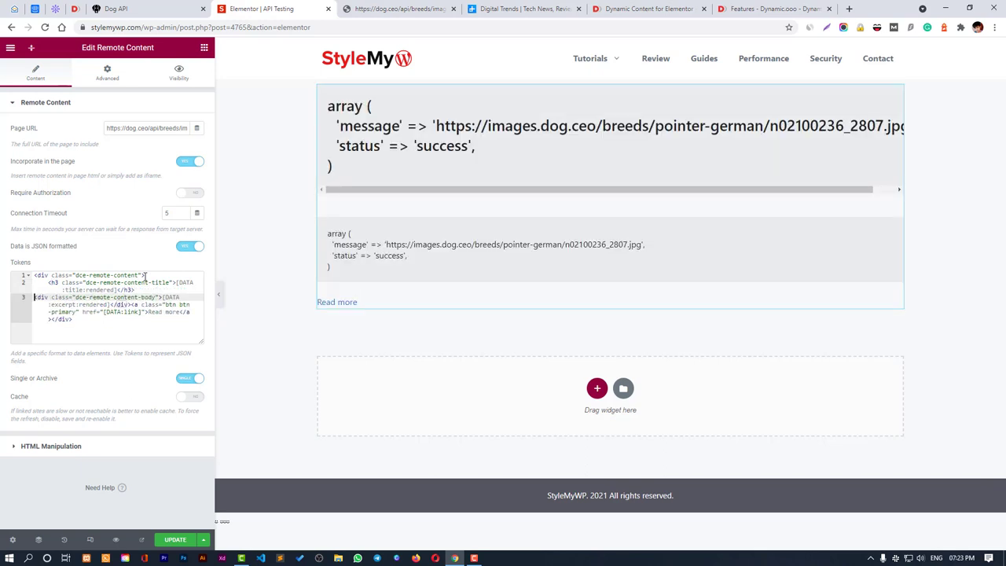
pyautogui.press('Return')
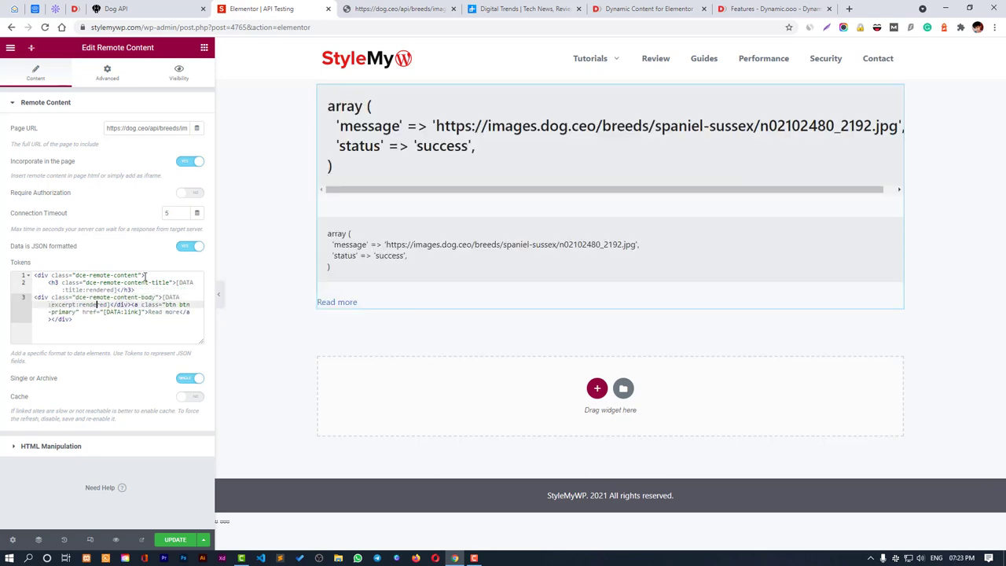
pyautogui.press('Return')
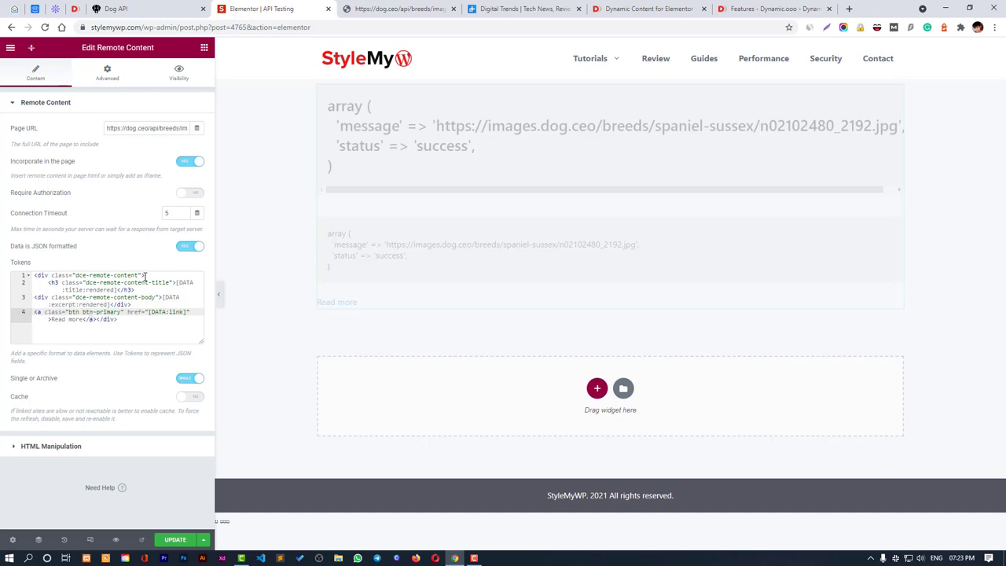
# Remove the Read more link from the Tokens template and close the outer div with </div> on its own line.
pyautogui.click(151, 289)
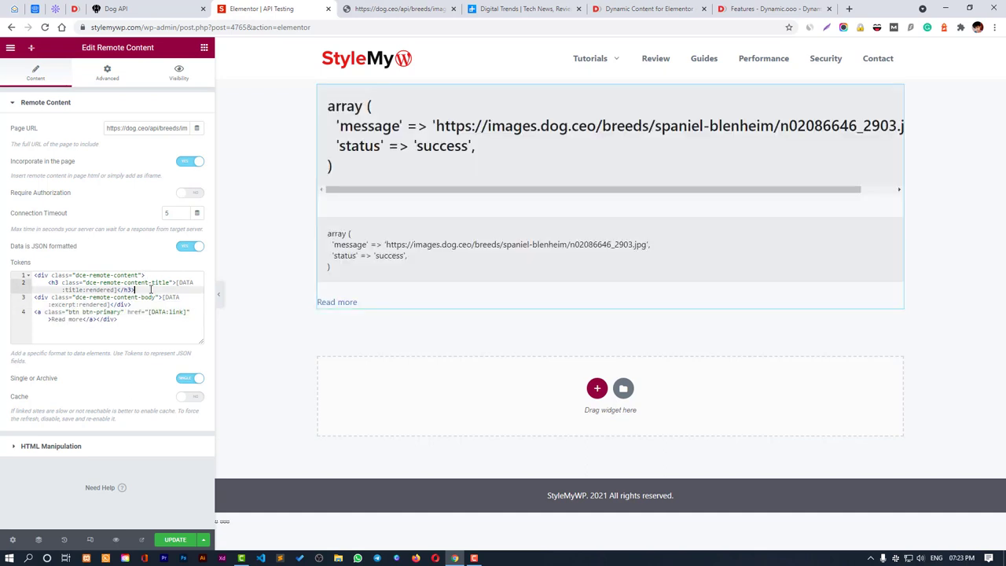
pyautogui.moveTo(117, 320); pyautogui.dragTo(43, 321)
pyautogui.press('BackSpace')
pyautogui.press('BackSpace')
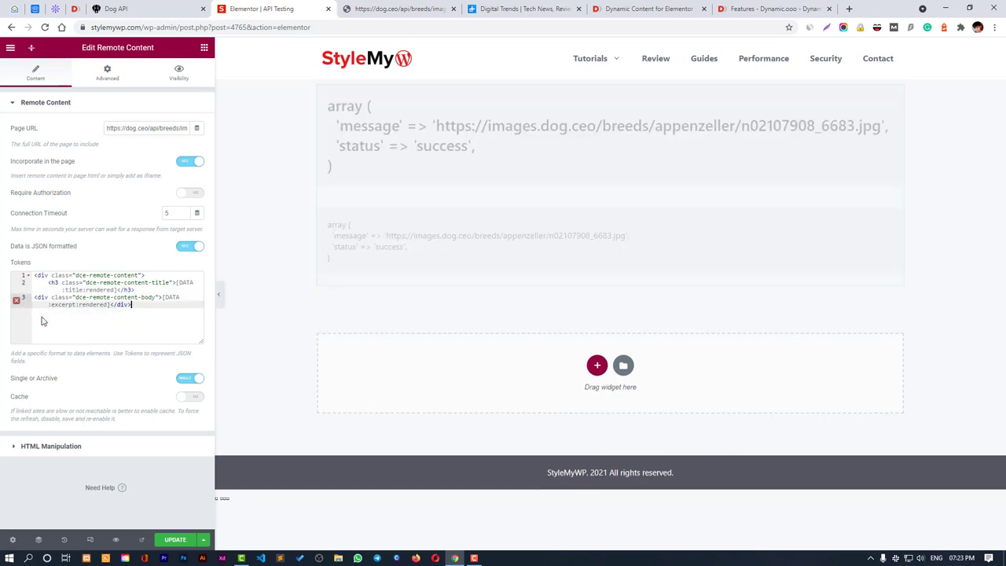
pyautogui.click(38, 274)
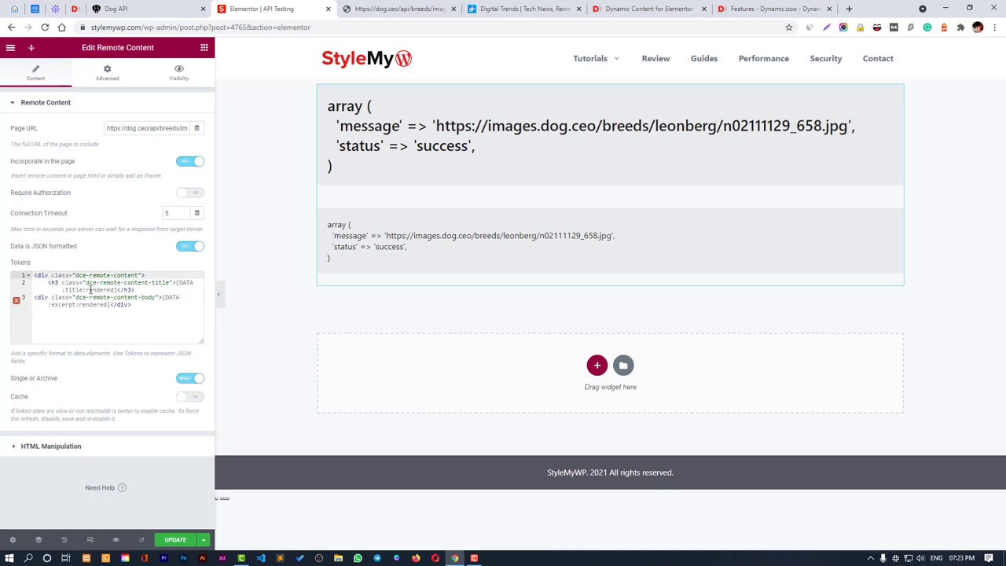
pyautogui.click(141, 306)
pyautogui.press('Return')
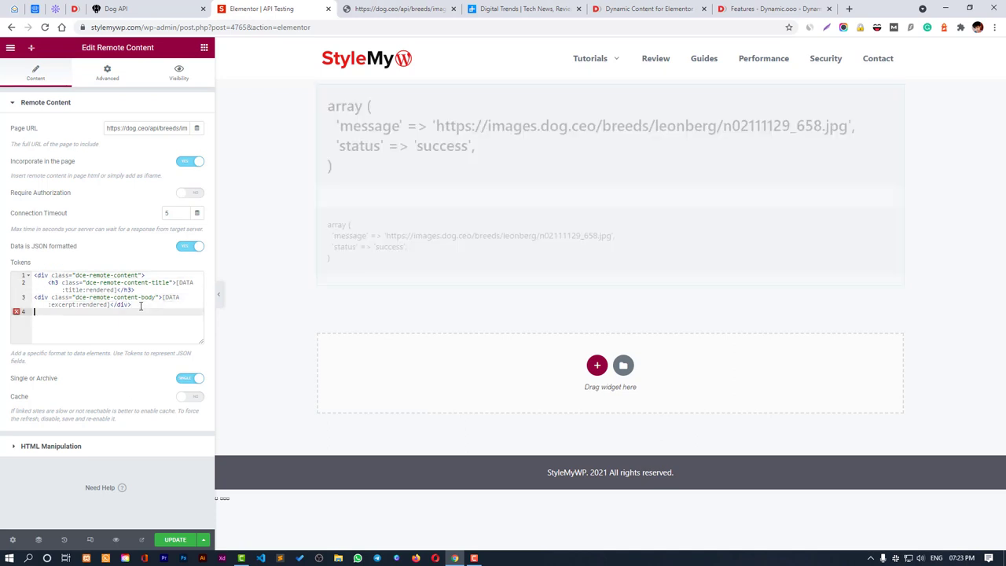
pyautogui.write('</div>')
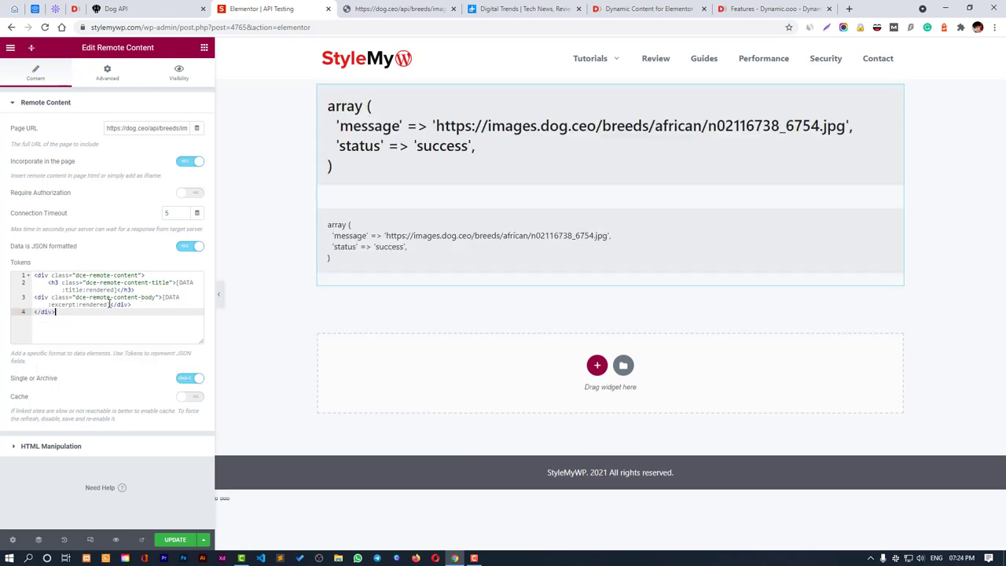
# Delete the dce-remote-content-body opening tag with its excerpt token and change the h3 token to [DATA:status:rendered].
pyautogui.moveTo(110, 304); pyautogui.dragTo(36, 297)
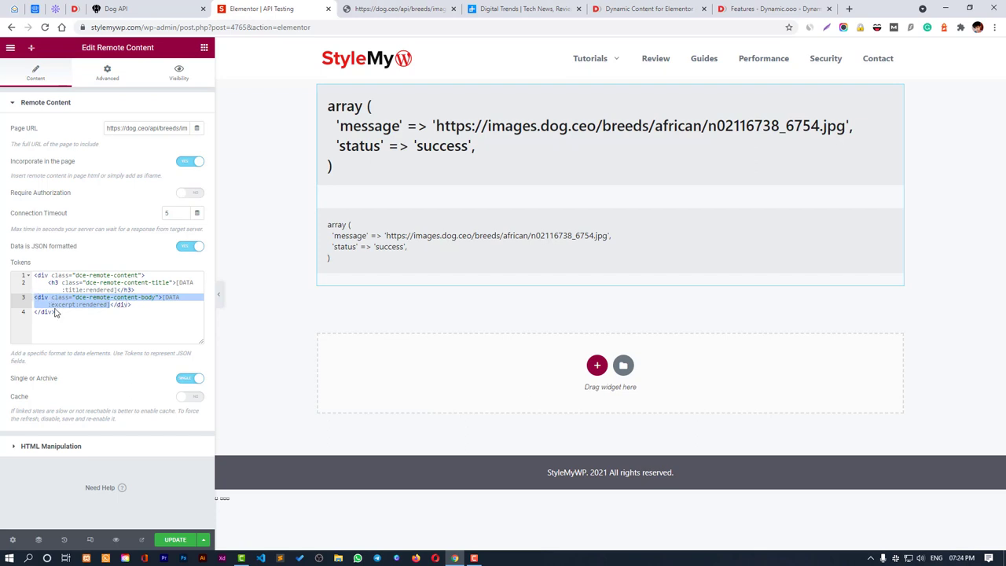
pyautogui.press('BackSpace')
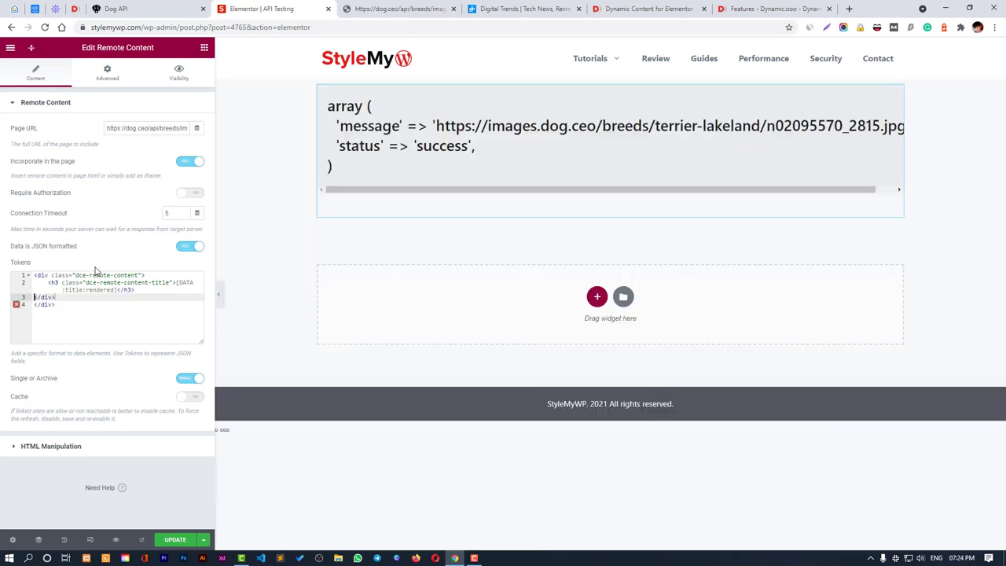
pyautogui.doubleClick(73, 290)
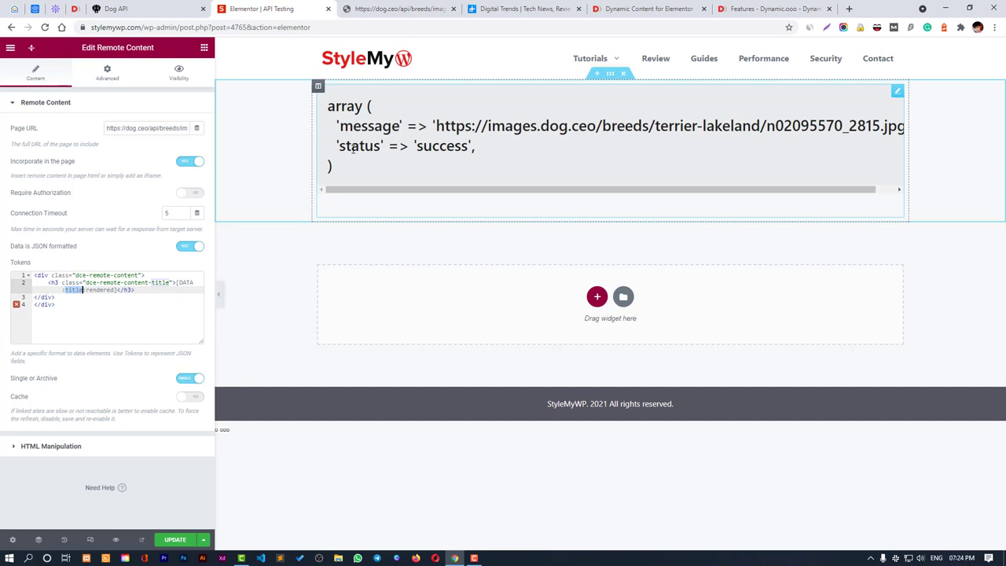
pyautogui.write('status')
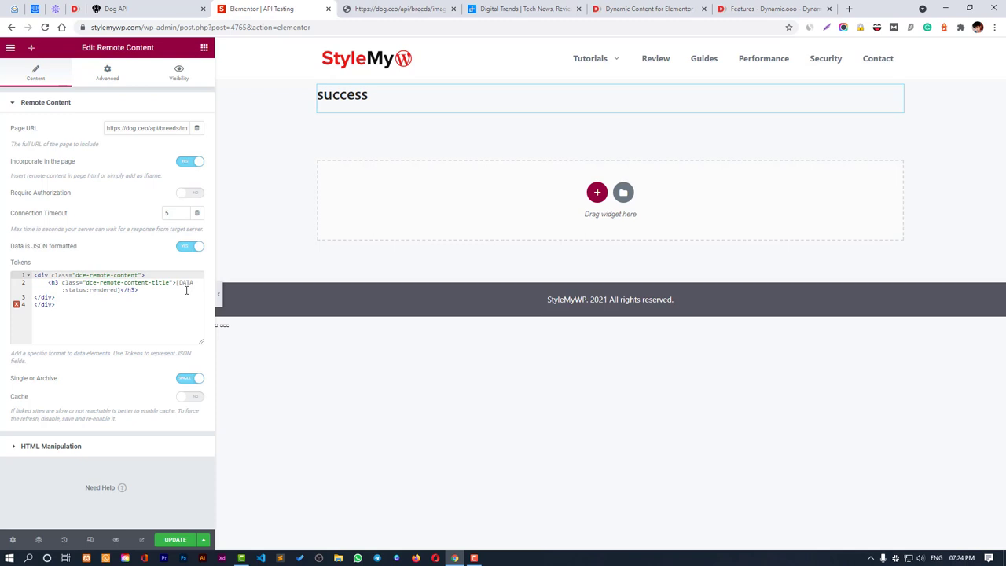
# Examine the message key and its image URL in the JSON sample on the Dog API page, and return to the Elementor editor.
pyautogui.click(116, 8)
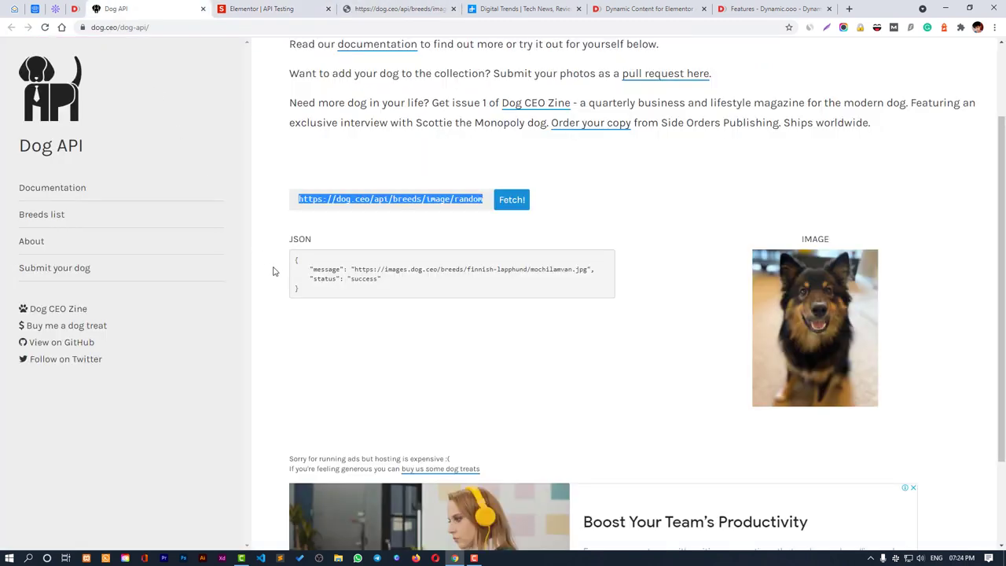
pyautogui.doubleClick(326, 270)
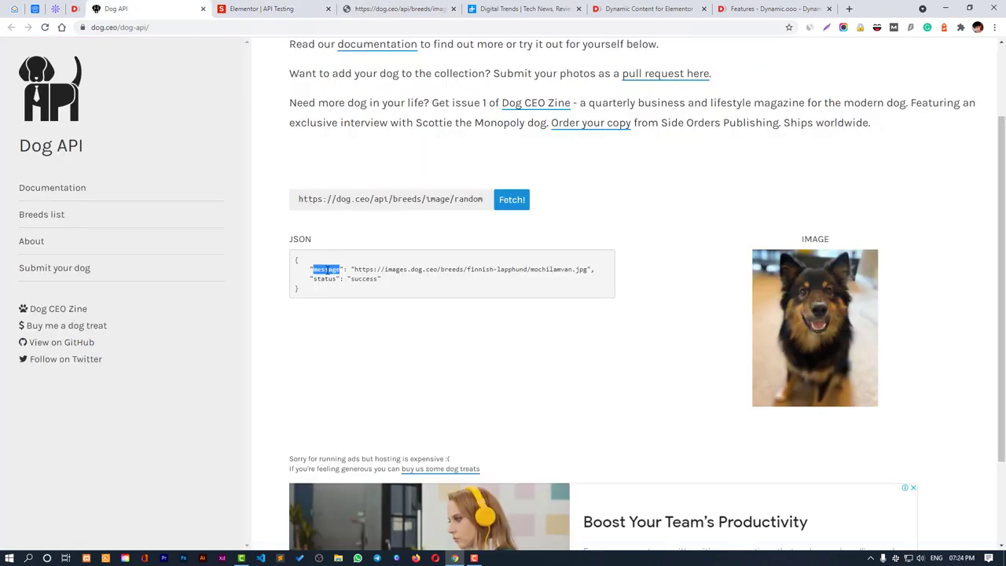
pyautogui.doubleClick(551, 269)
pyautogui.click(260, 9)
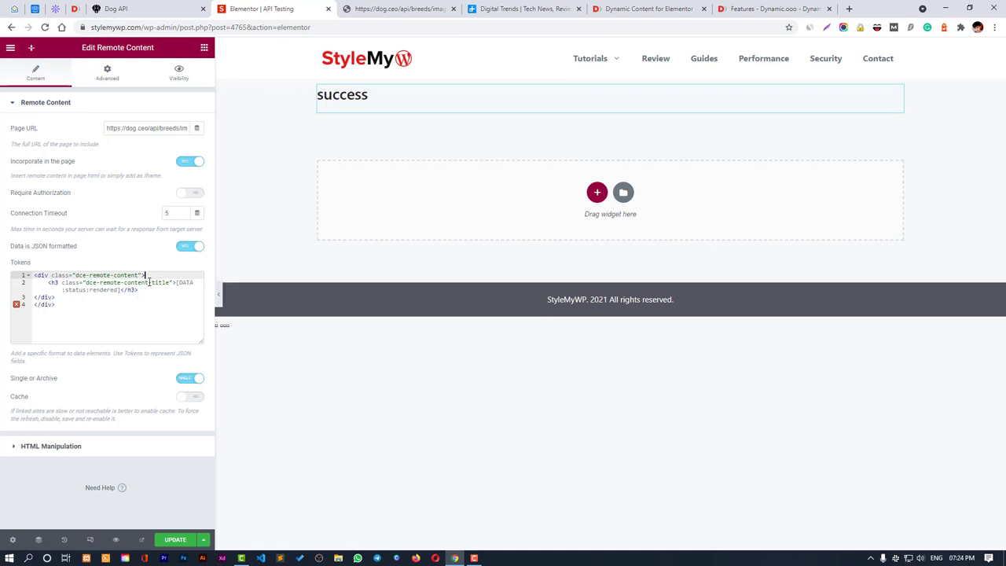
pyautogui.press('Return')
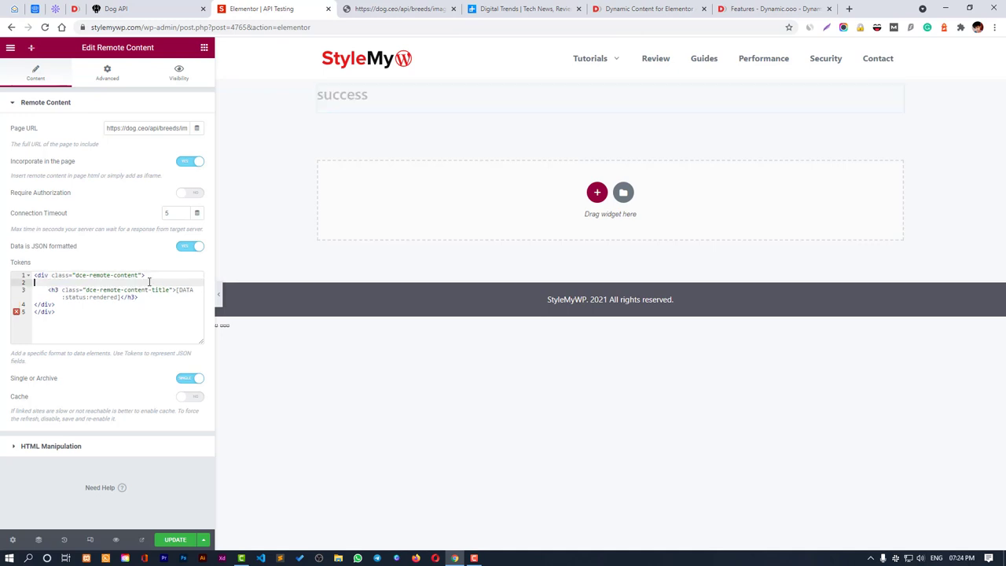
pyautogui.press('Tab')
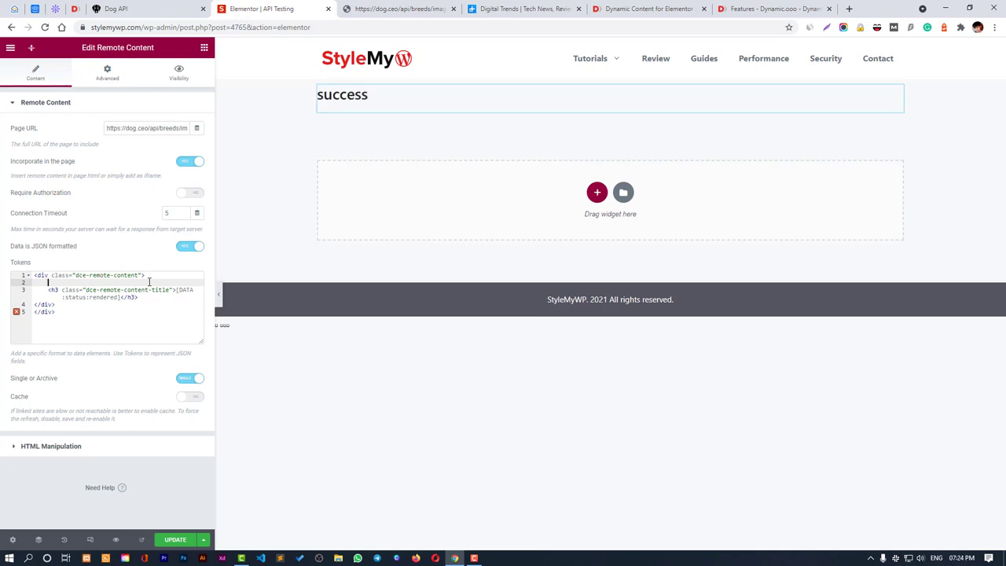
pyautogui.press('BackSpace')
pyautogui.press('BackSpace')
pyautogui.click(148, 283)
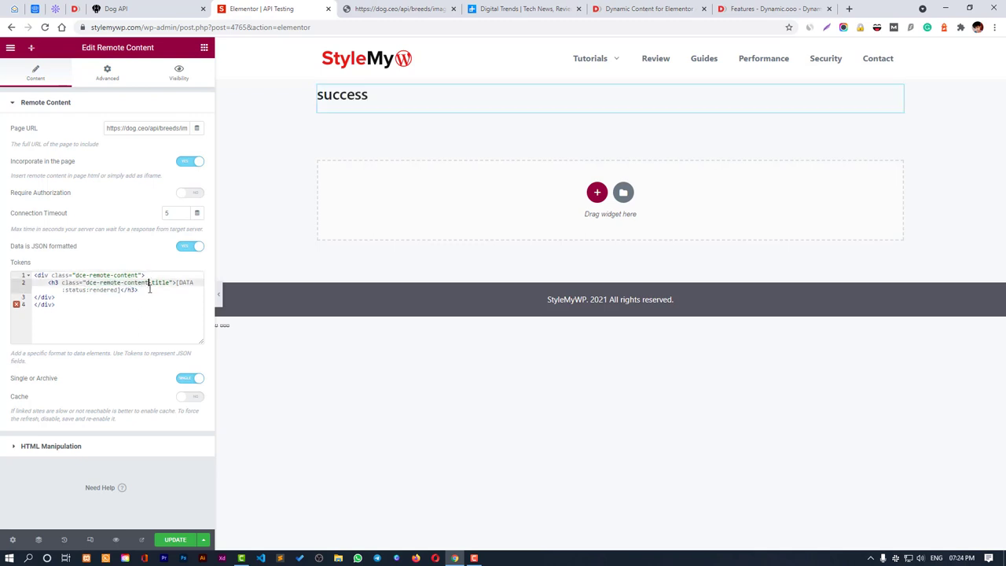
pyautogui.press('End')
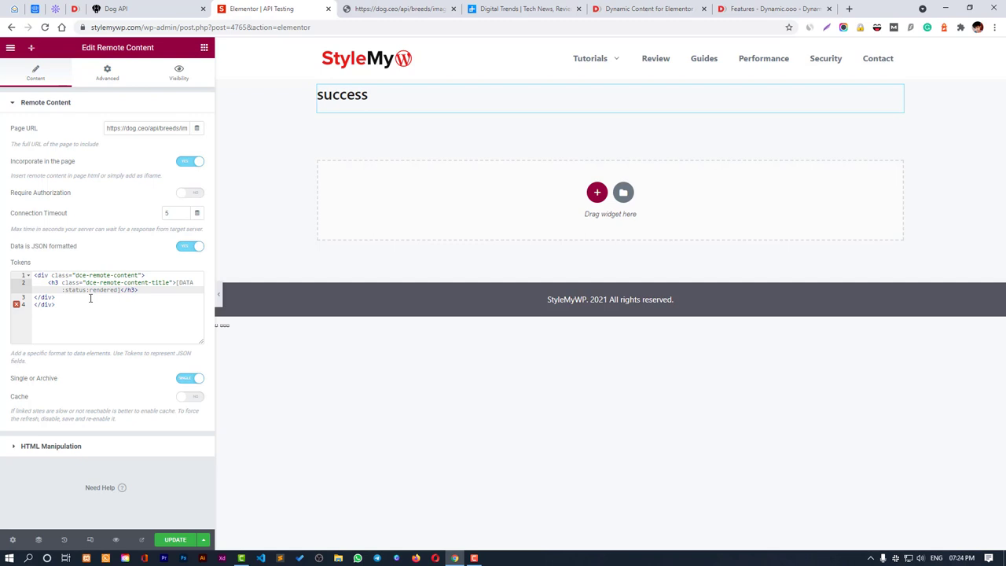
# Delete the surplus closing </div> line below the h3 title in the Tokens template.
pyautogui.click(91, 299)
pyautogui.press('BackSpace')
pyautogui.press('BackSpace')
pyautogui.press('BackSpace')
pyautogui.press('BackSpace')
pyautogui.press('BackSpace')
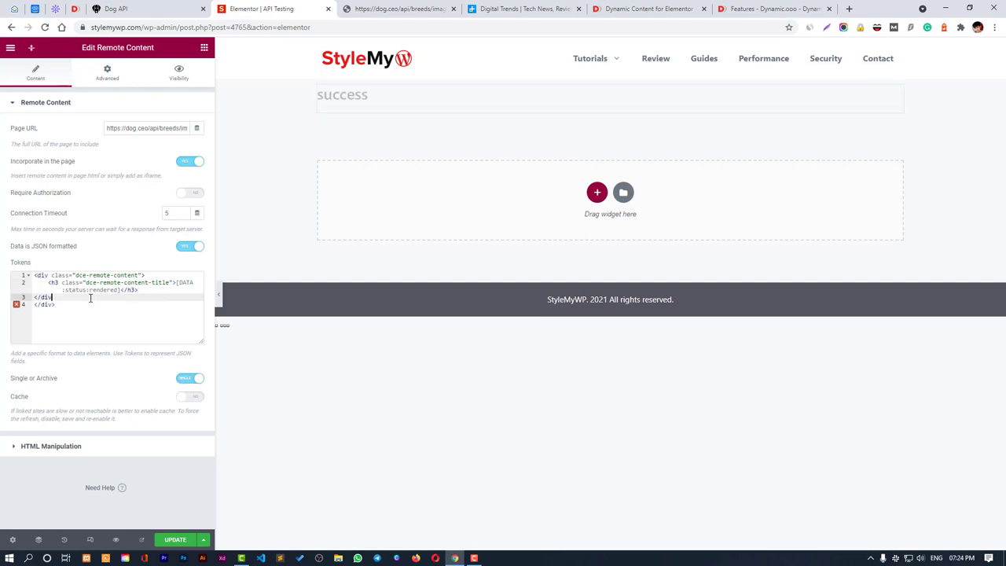
pyautogui.press('BackSpace')
pyautogui.press('BackSpace')
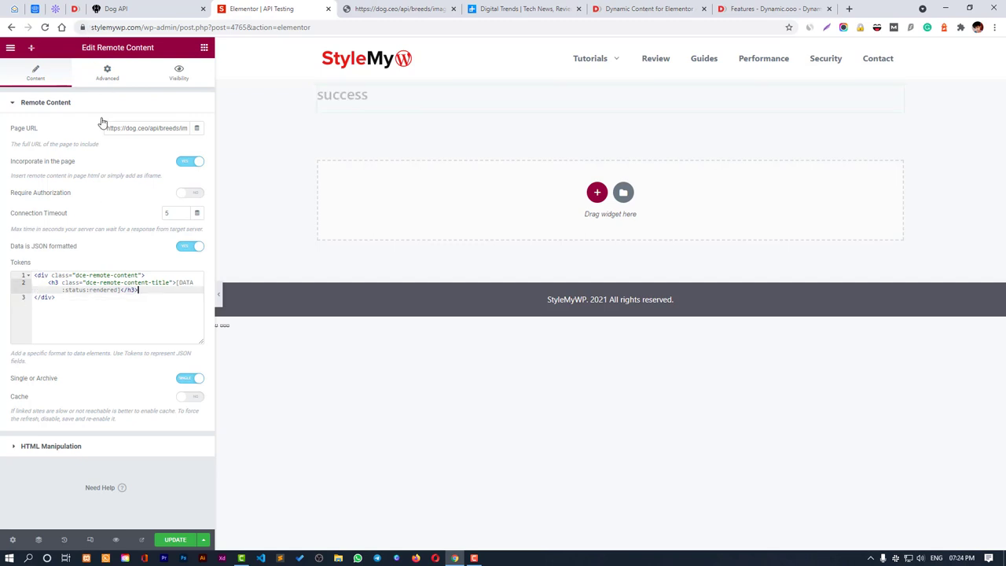
# Insert the line <img src=[DATA:message:rendered]> above the h3 title in the Tokens template.
pyautogui.click(147, 274)
pyautogui.press('Return')
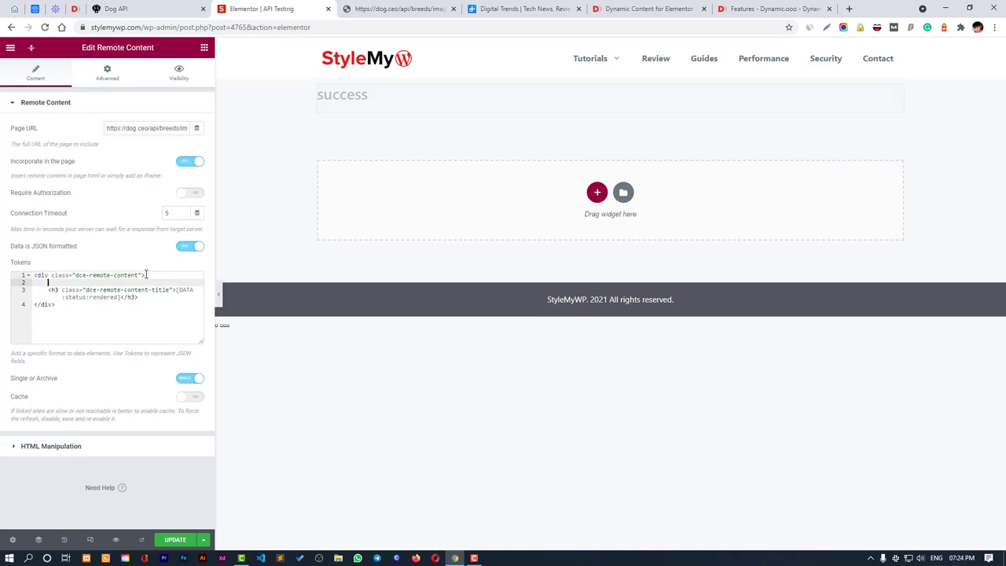
pyautogui.write('<img')
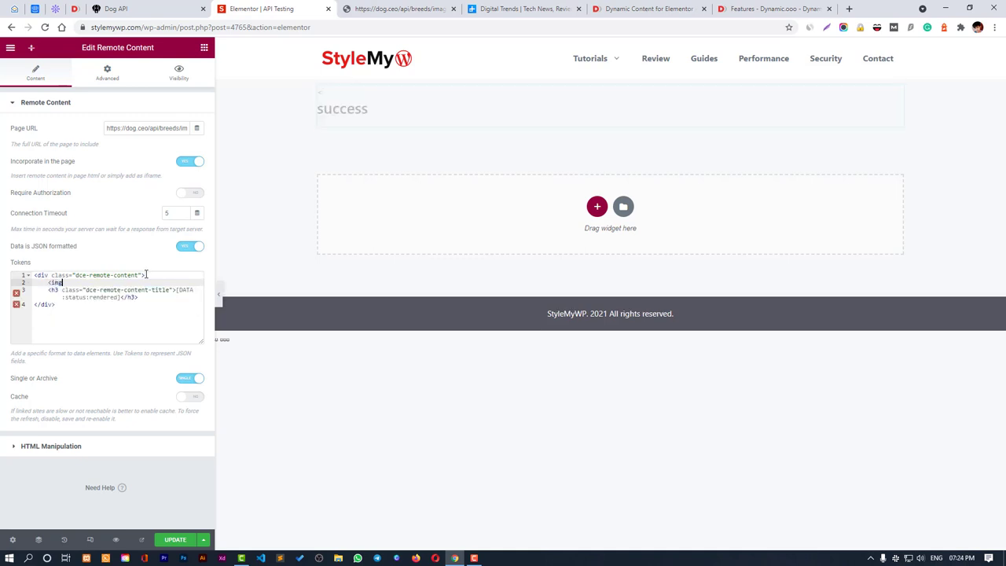
pyautogui.write(' s')
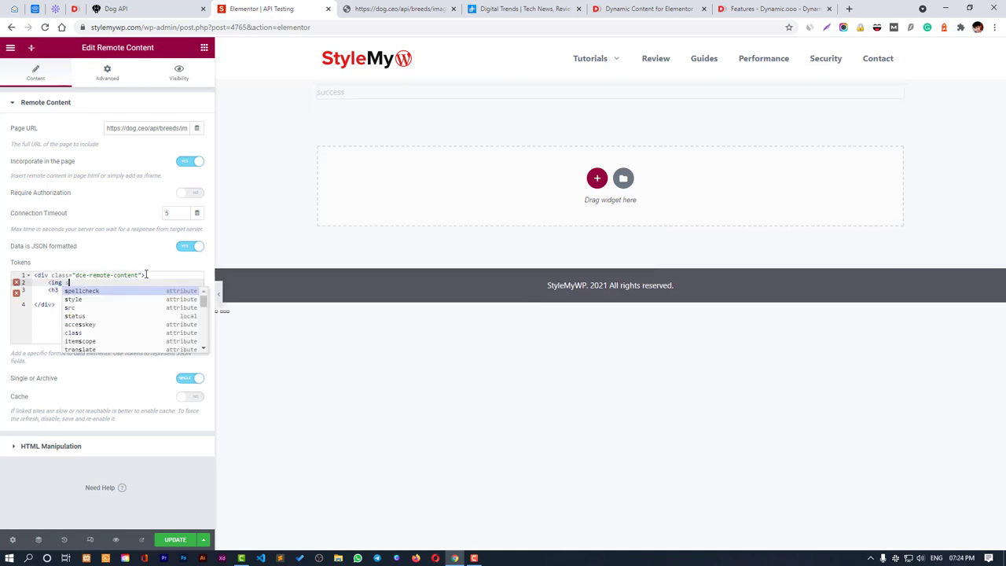
pyautogui.write('rc="')
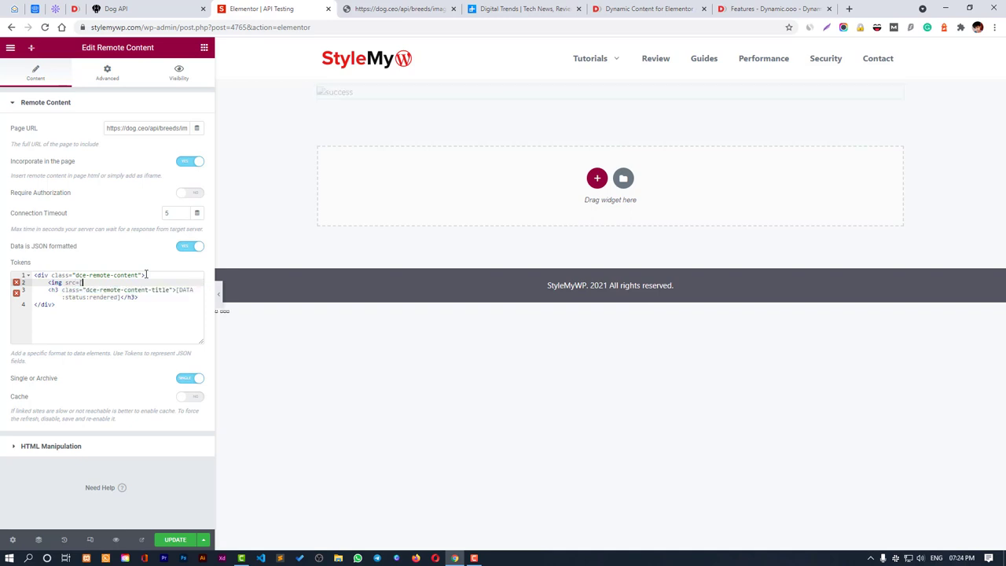
pyautogui.press('BackSpace')
pyautogui.write('[Da')
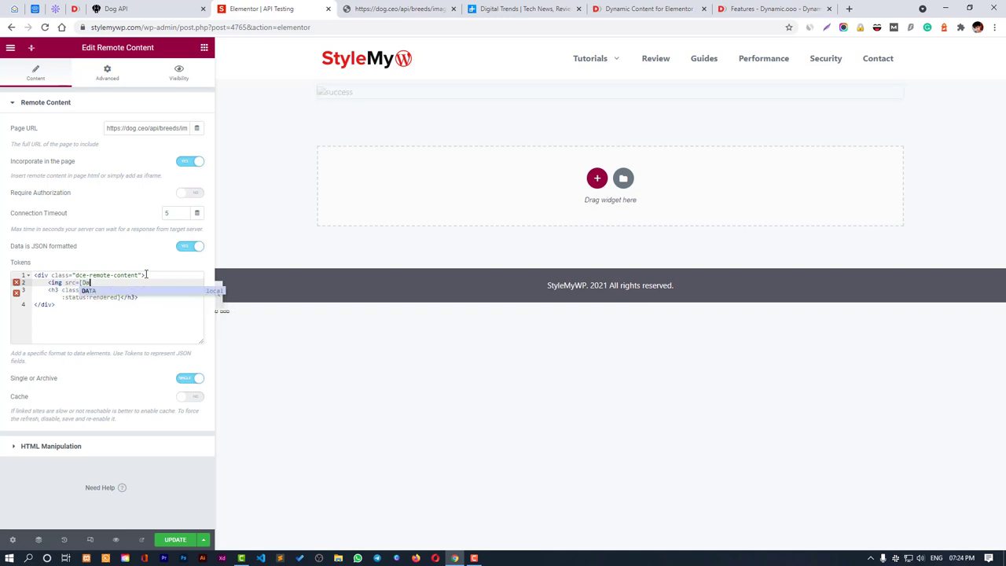
pyautogui.press('Return')
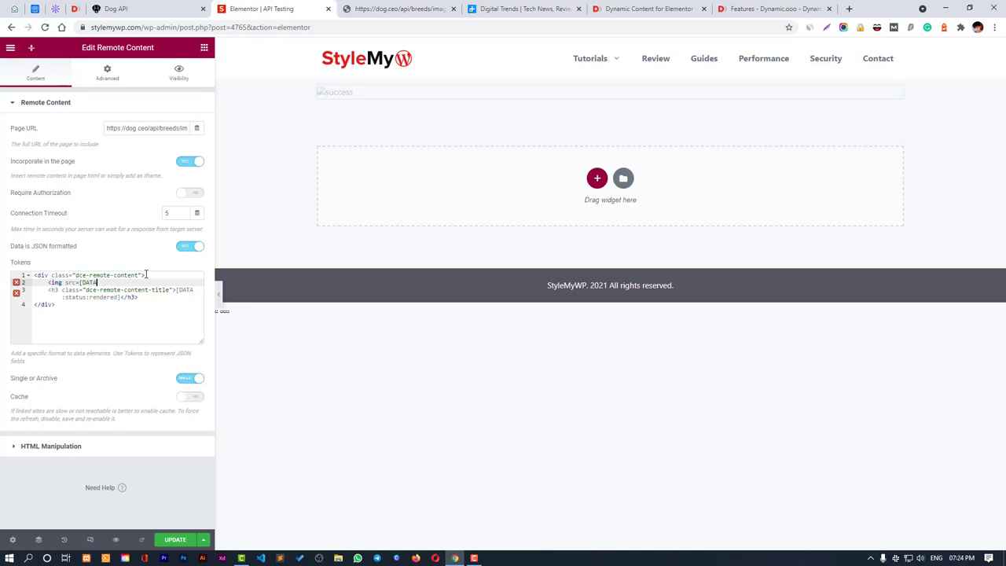
pyautogui.write(':')
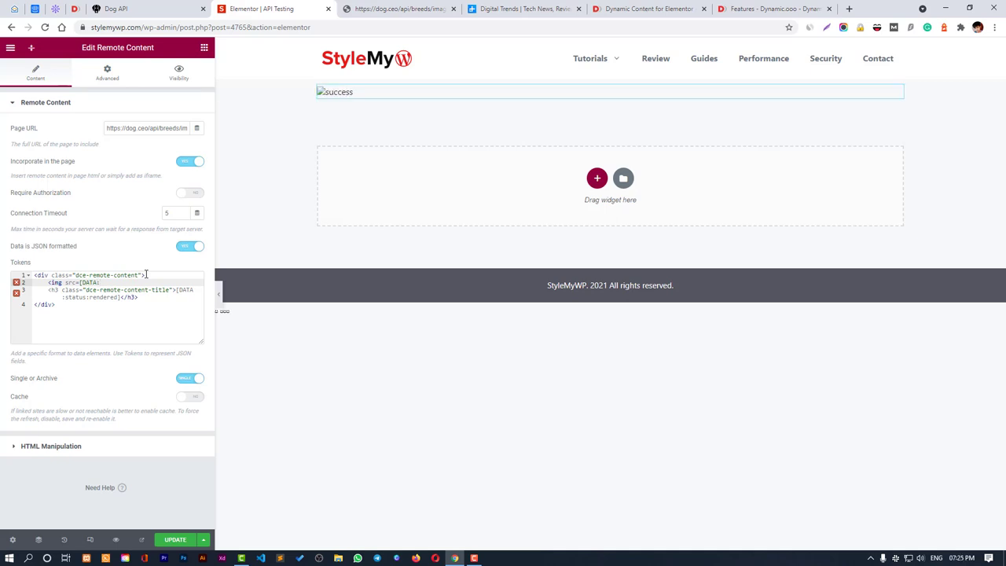
pyautogui.write('message:re')
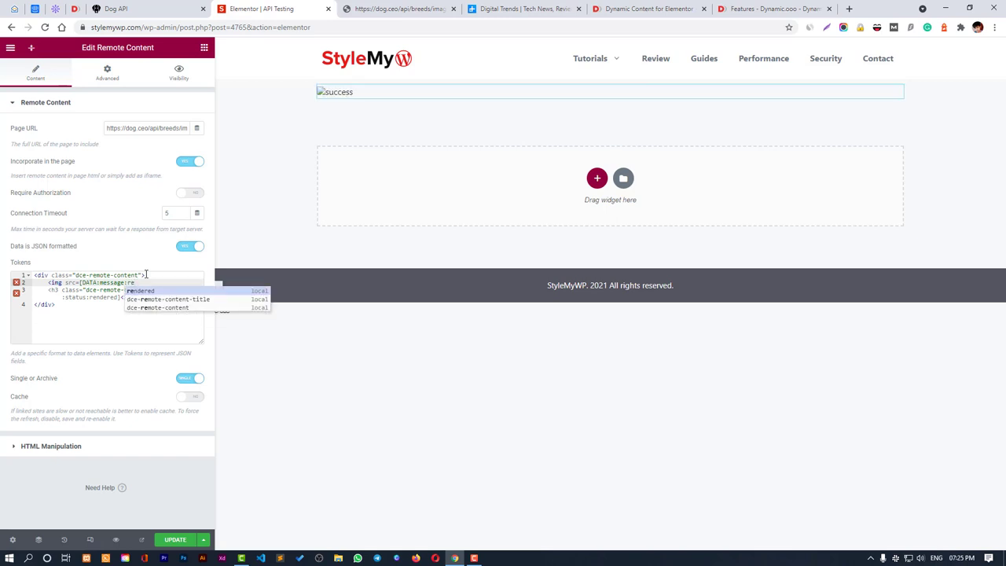
pyautogui.press('Return')
pyautogui.write(']')
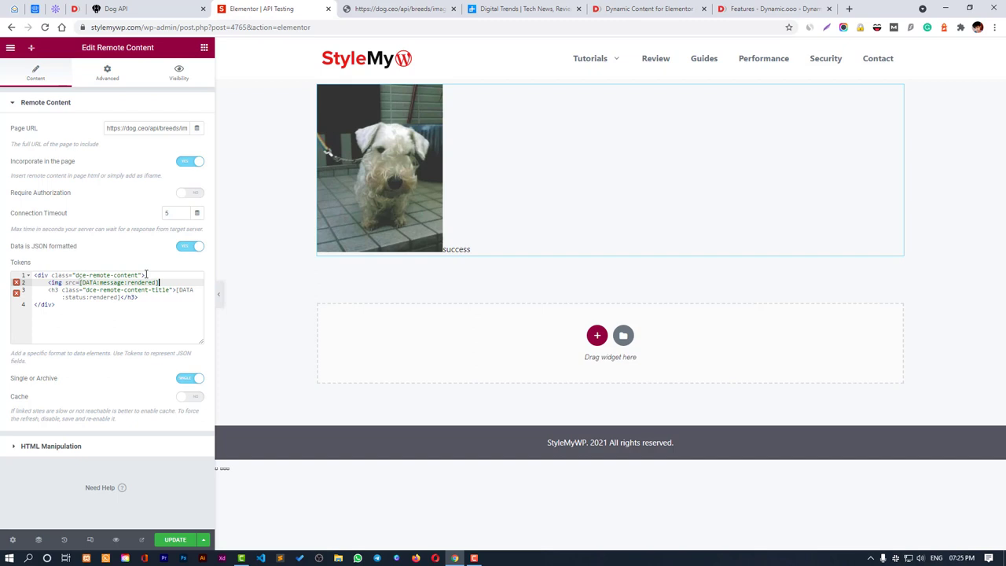
pyautogui.write('>')
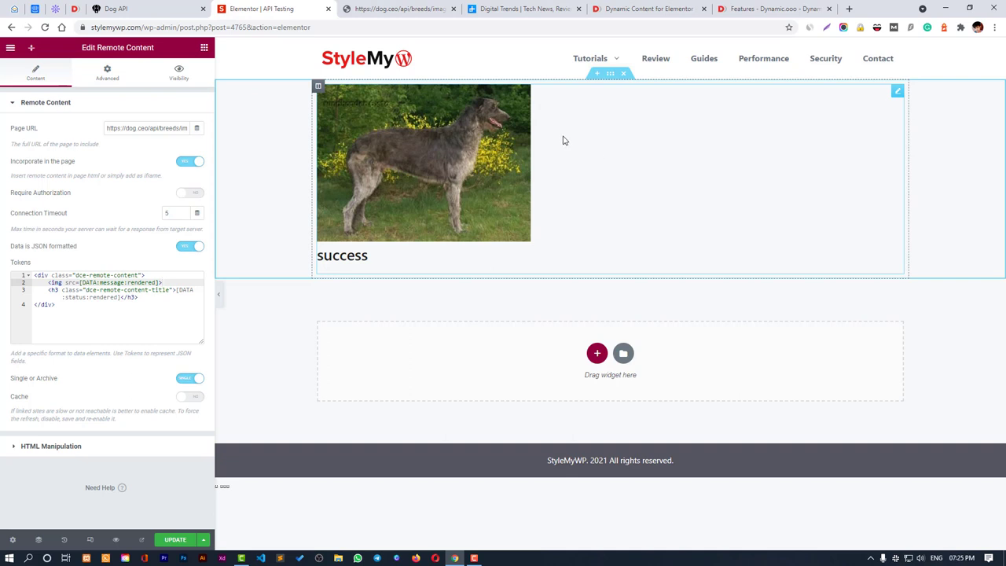
# Switch Single or Archive to Archive and review the Archive Array path, Limit elements and Start from settings.
pyautogui.click(184, 378)
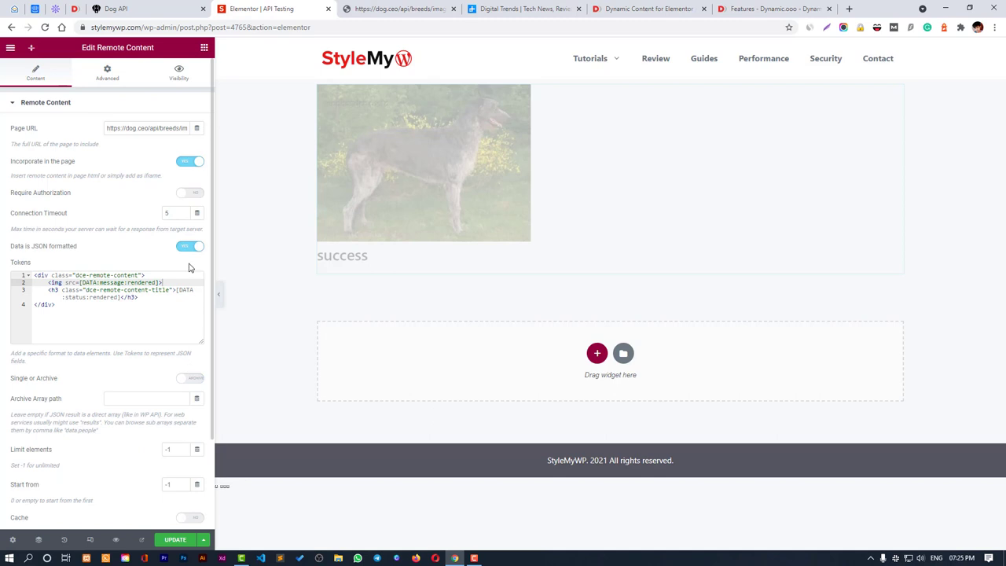
pyautogui.scroll(-2, 158, 279)
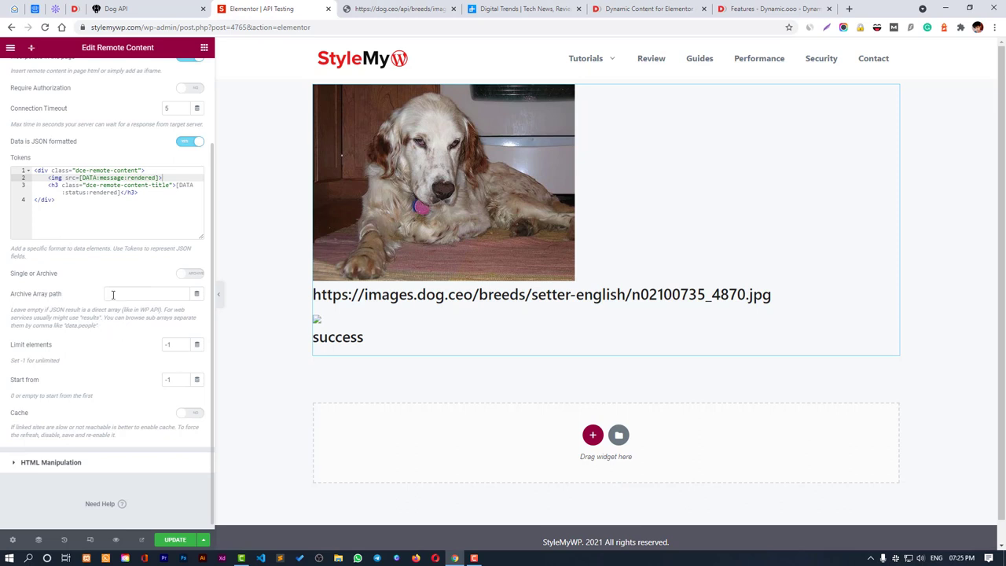
pyautogui.click(129, 293)
pyautogui.click(173, 346)
pyautogui.moveTo(173, 346); pyautogui.dragTo(150, 349)
pyautogui.scroll(-1, 141, 340)
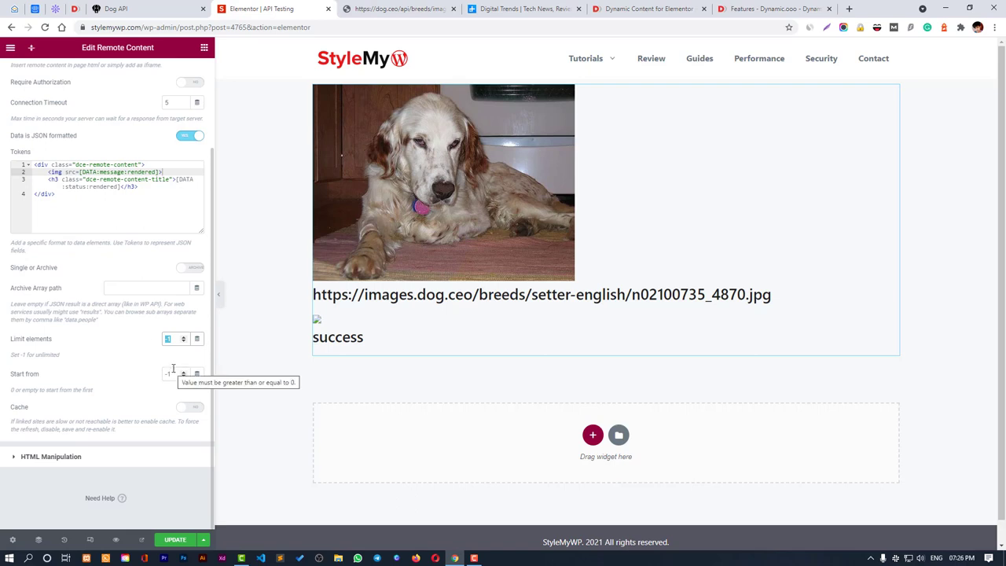
pyautogui.click(173, 370)
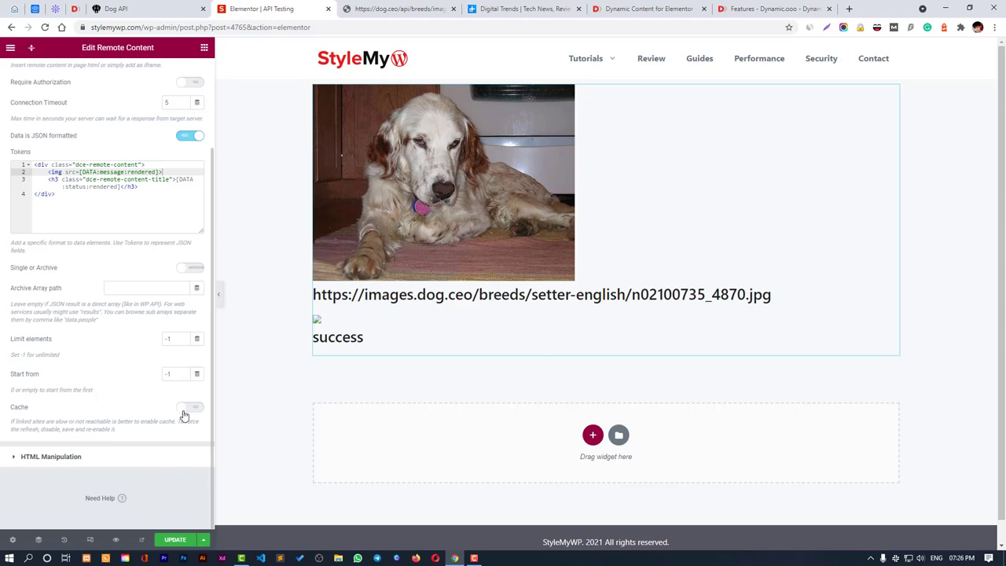
# Update the page and open its preview in a separate tab.
pyautogui.scroll(2, 168, 420)
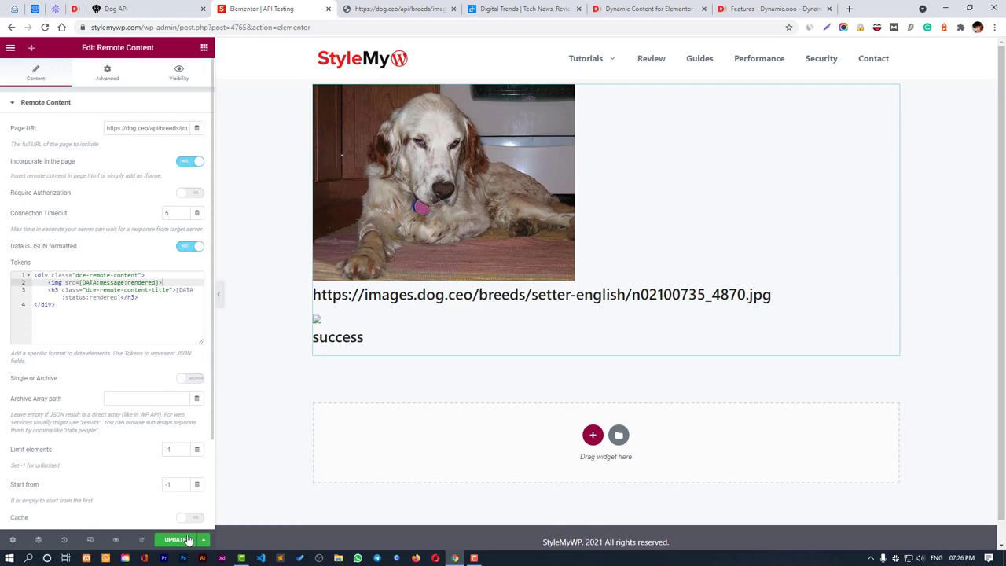
pyautogui.click(181, 540)
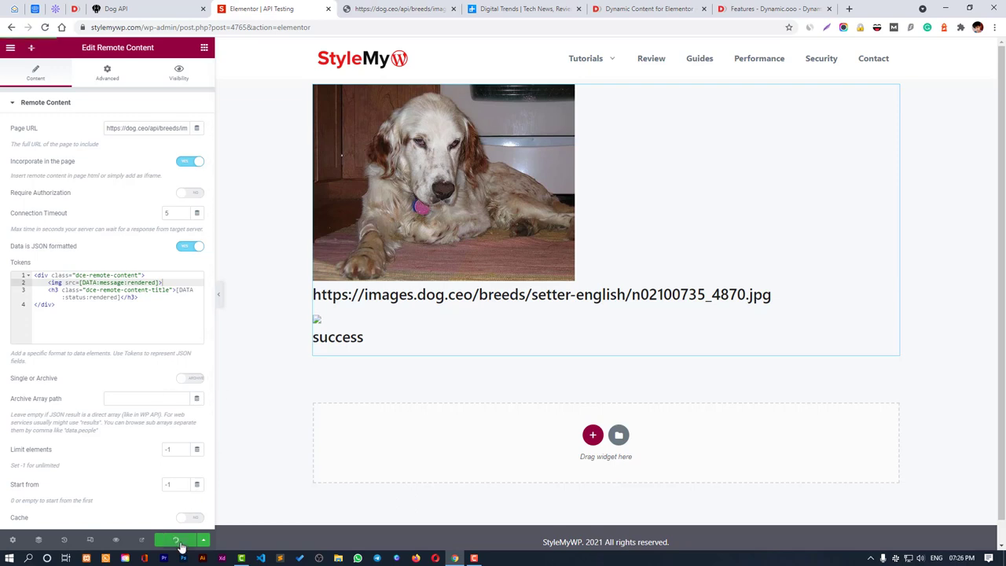
pyautogui.click(117, 543)
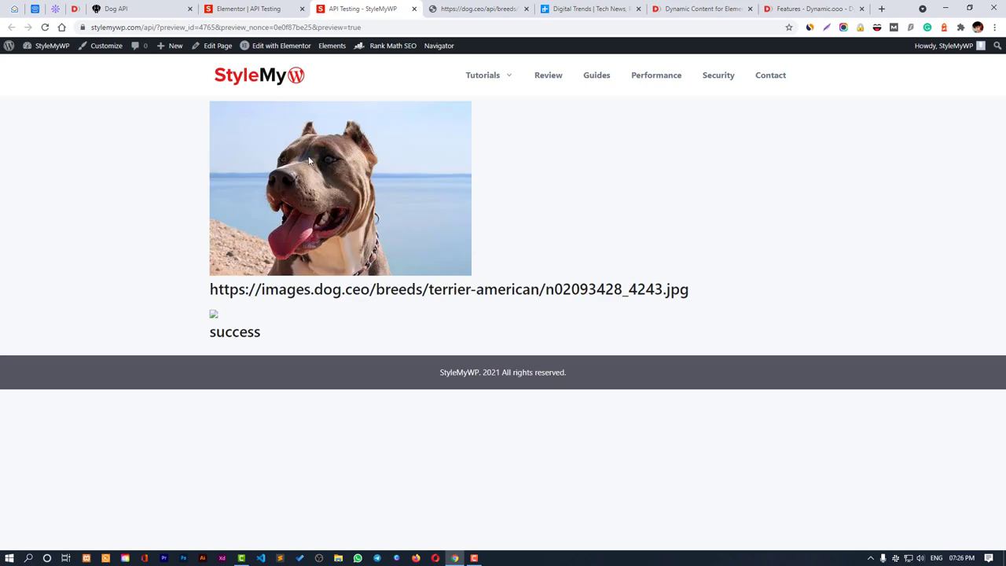
# Reload the preview page twice to check the random dog image, image URL and status output.
pyautogui.rightClick(584, 163)
pyautogui.click(607, 194)
pyautogui.rightClick(607, 194)
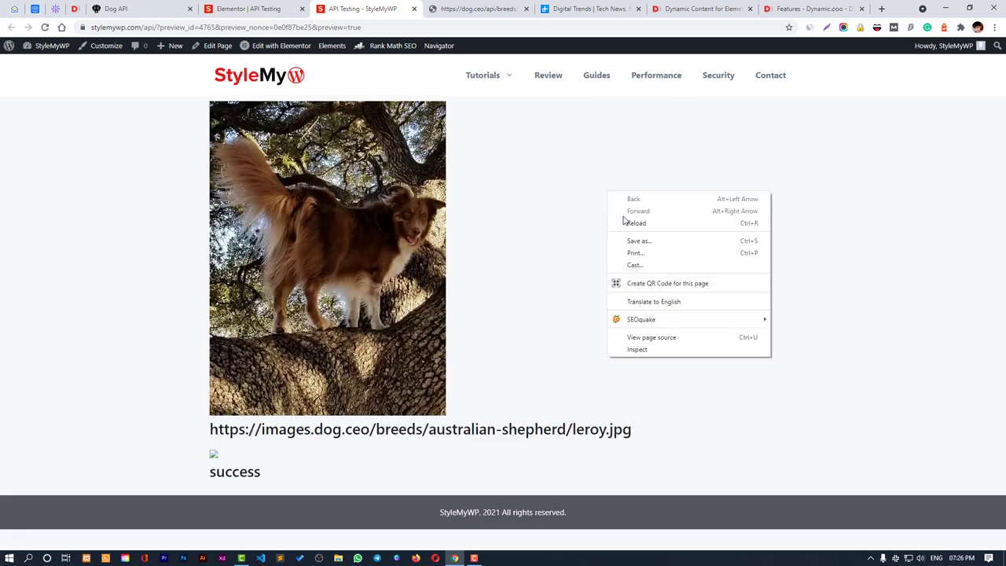
pyautogui.click(625, 224)
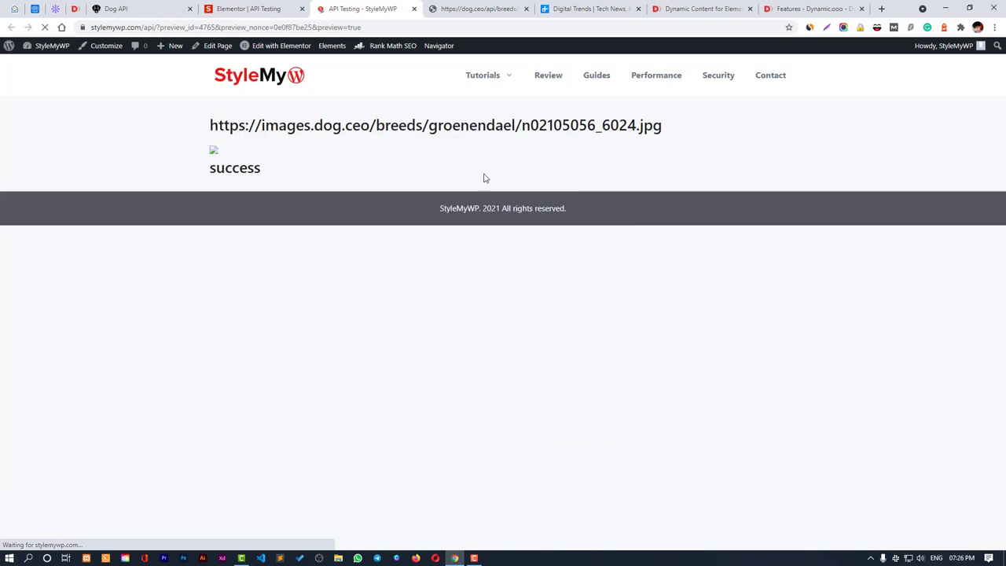
# Move the <img src=[DATA:message:rendered]> line above the opening dce-remote-content div in the Tokens template.
pyautogui.click(235, 8)
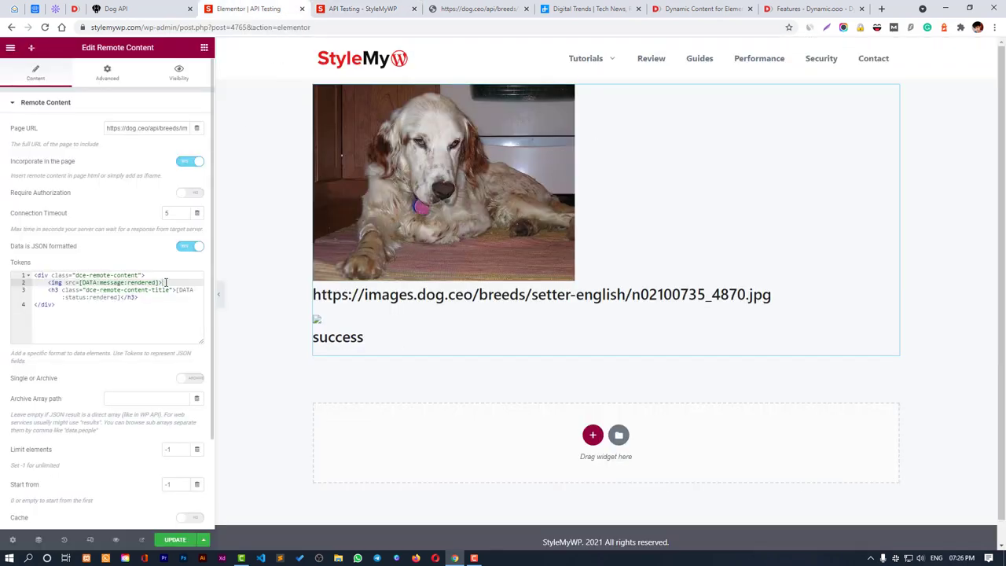
pyautogui.moveTo(163, 282); pyautogui.dragTo(45, 285)
pyautogui.hotkey('ctrl', 'c')
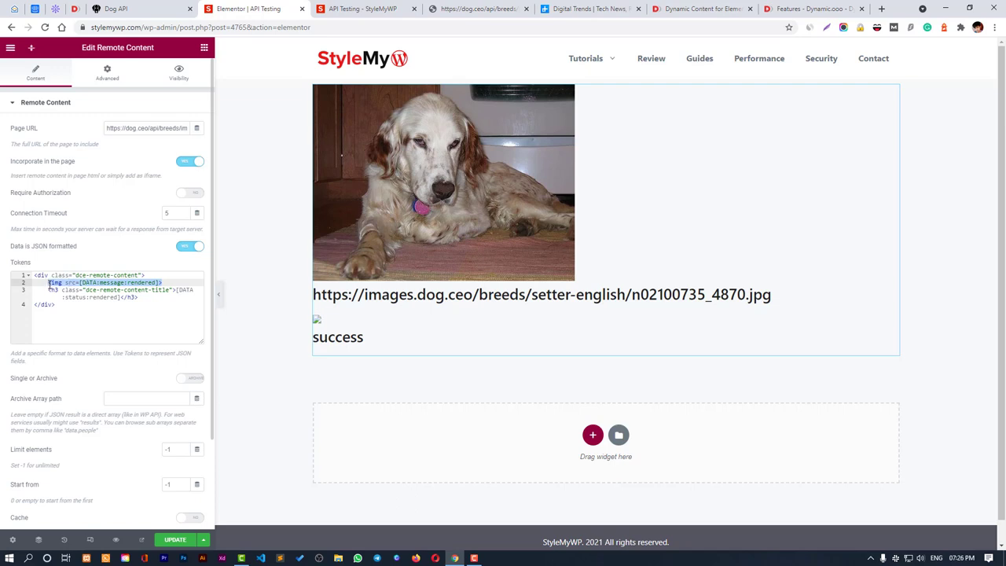
pyautogui.press('BackSpace')
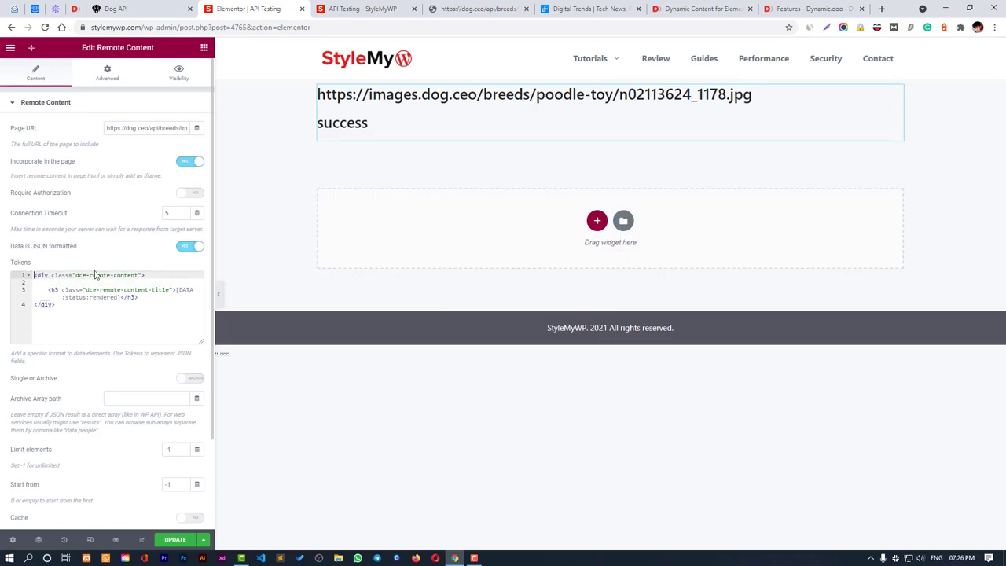
pyautogui.hotkey('ctrl', 'v')
pyautogui.press('Return')
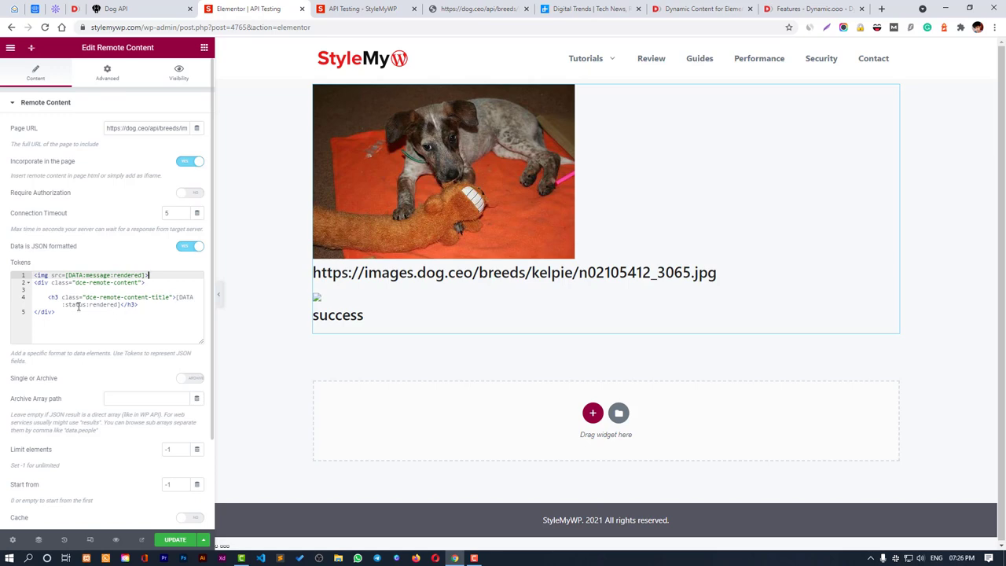
# Delete the opening <div class="dce-remote-content"> and closing </div> tags from the Tokens template.
pyautogui.moveTo(151, 282); pyautogui.dragTo(33, 283)
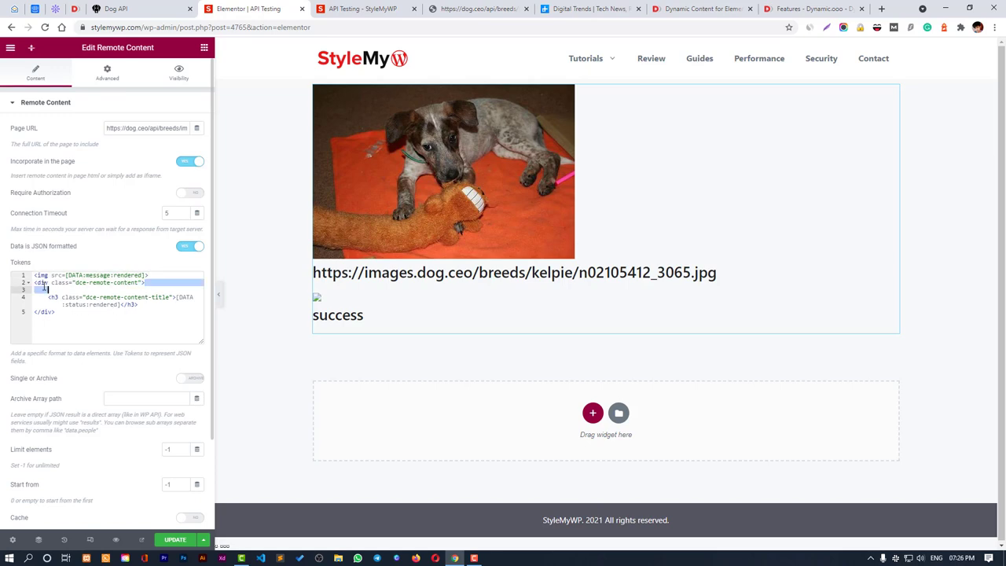
pyautogui.press('BackSpace')
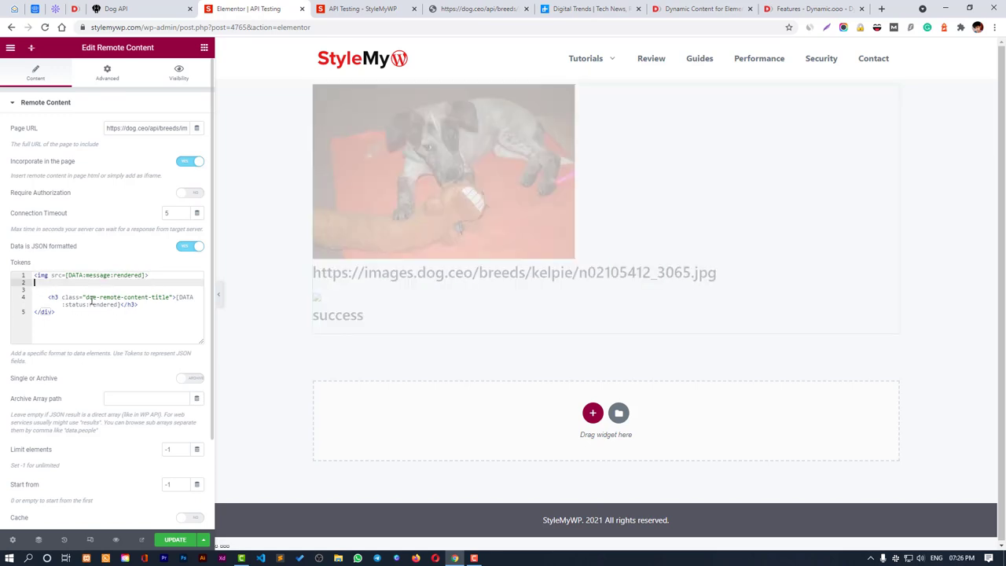
pyautogui.moveTo(34, 312); pyautogui.dragTo(91, 314)
pyautogui.press('BackSpace')
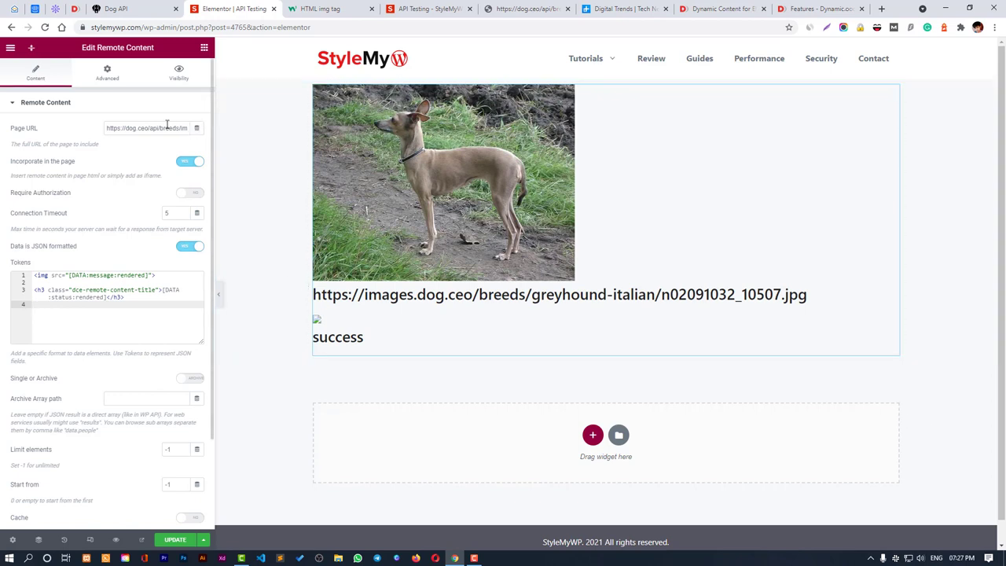
# Open Genderize.io from the apipheny free API list and examine the name parameter in its sample request URL.
pyautogui.doubleClick(167, 127)
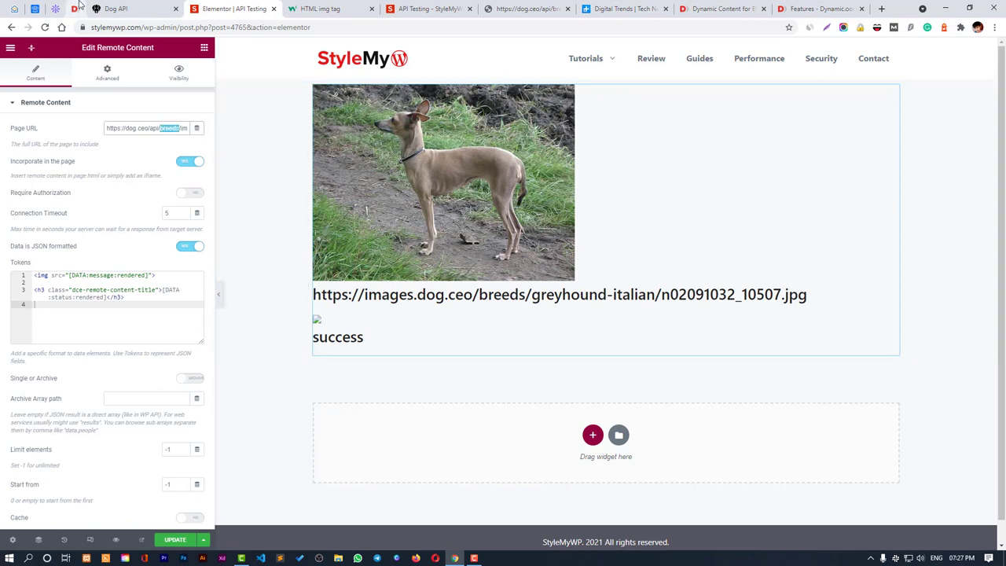
pyautogui.click(55, 9)
pyautogui.scroll(1, 394, 378)
pyautogui.scroll(3, 394, 378)
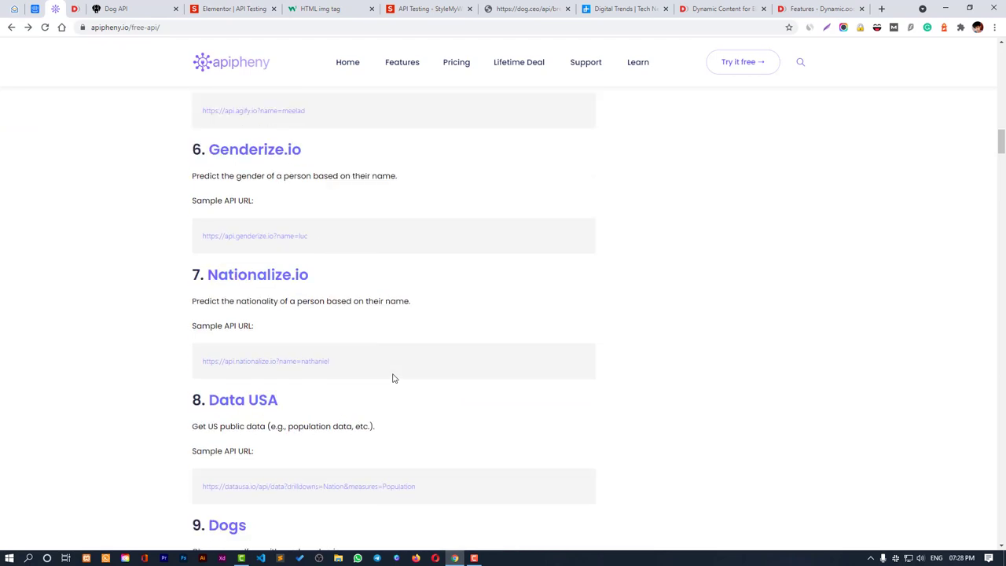
pyautogui.scroll(1, 243, 204)
pyautogui.click(255, 260)
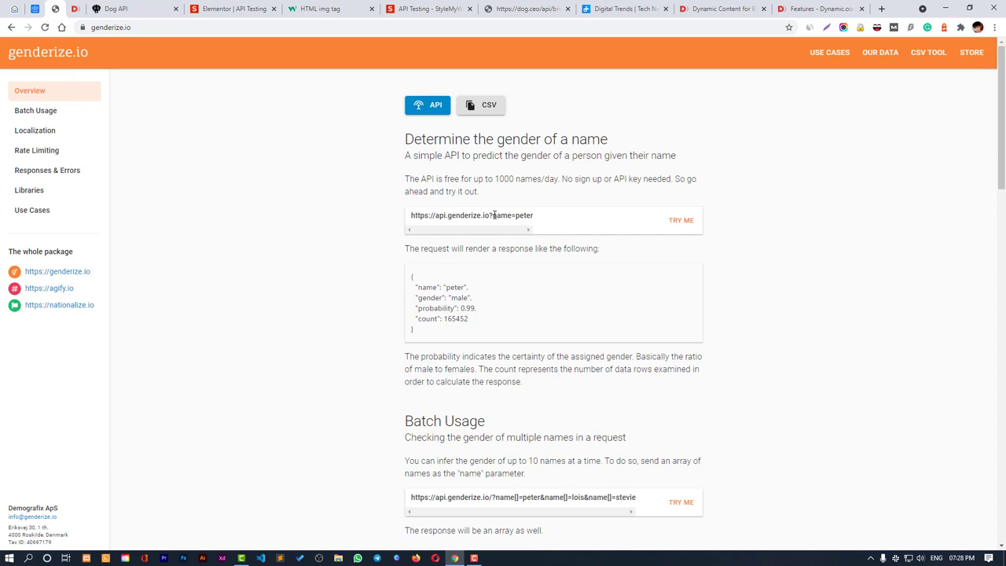
pyautogui.doubleClick(502, 214)
pyautogui.click(549, 239)
# Switch back to Elementor, assign the Request Parameter dynamic tag to the Page URL and open the tag's settings.
pyautogui.click(209, 7)
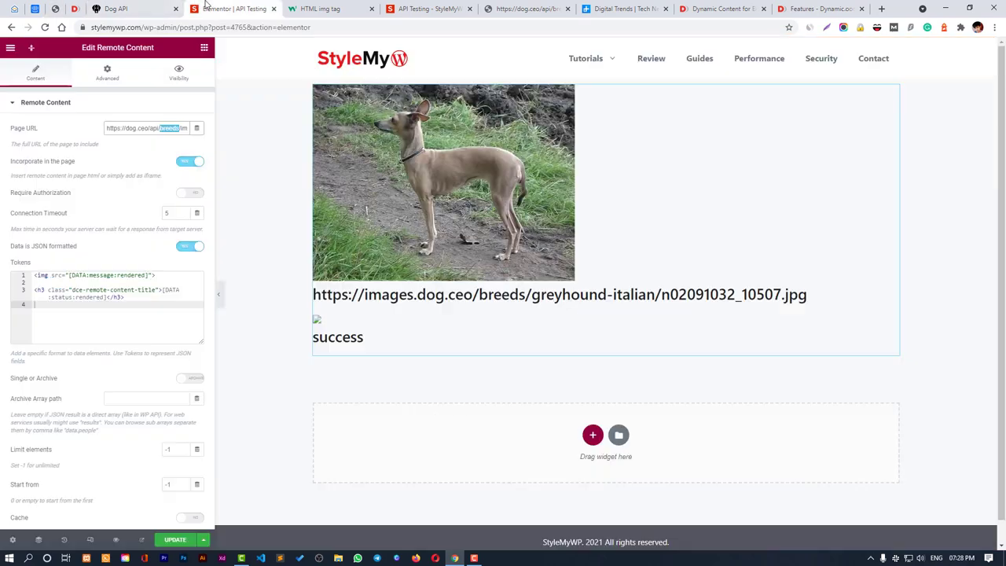
pyautogui.click(197, 128)
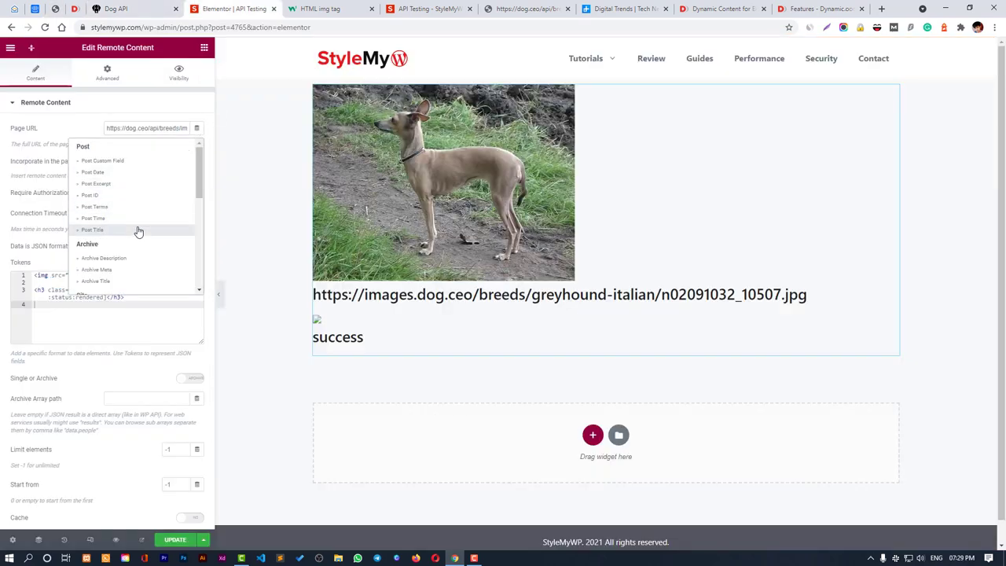
pyautogui.scroll(-1, 130, 228)
pyautogui.scroll(-2, 132, 231)
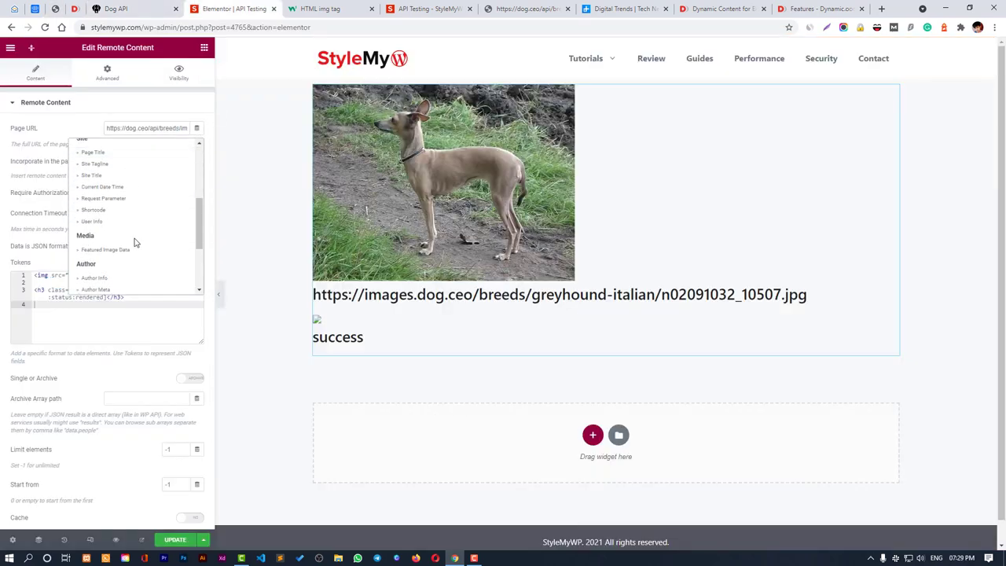
pyautogui.click(130, 200)
pyautogui.click(174, 128)
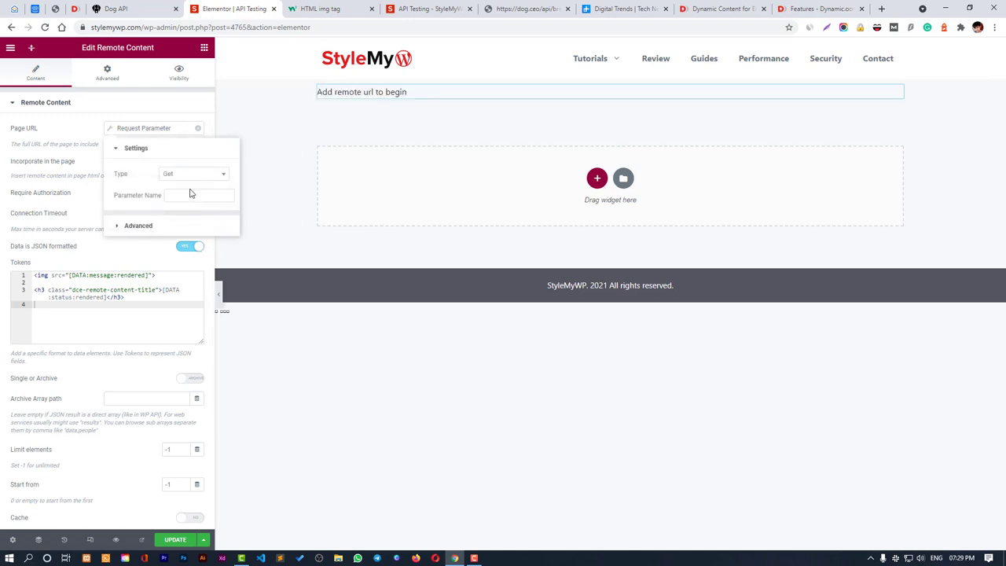
# Review the Request Parameter tag's Parameter Name setting and its advanced Before option.
pyautogui.click(191, 195)
pyautogui.click(158, 220)
pyautogui.click(160, 226)
pyautogui.click(179, 201)
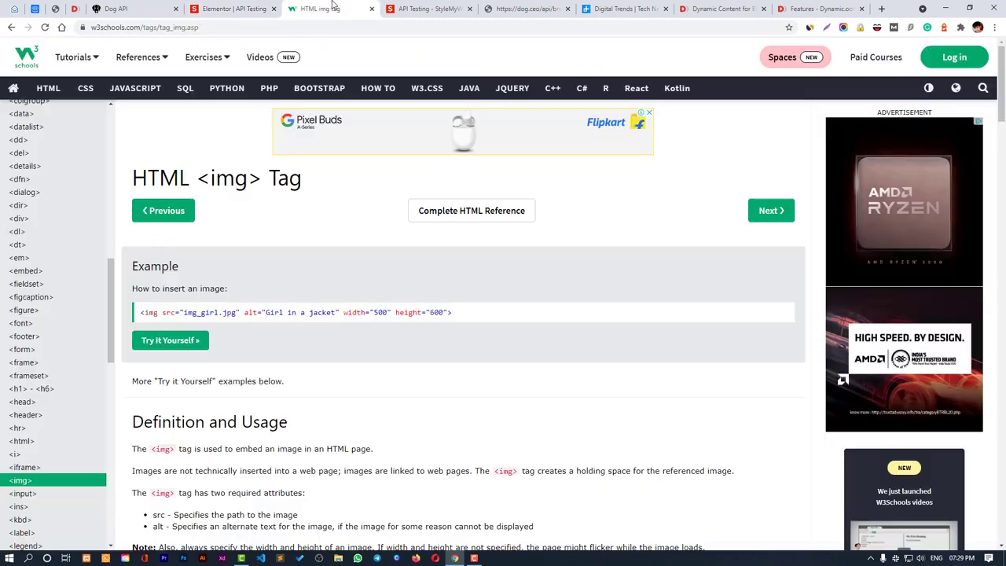
pyautogui.click(320, 8)
pyautogui.click(146, 7)
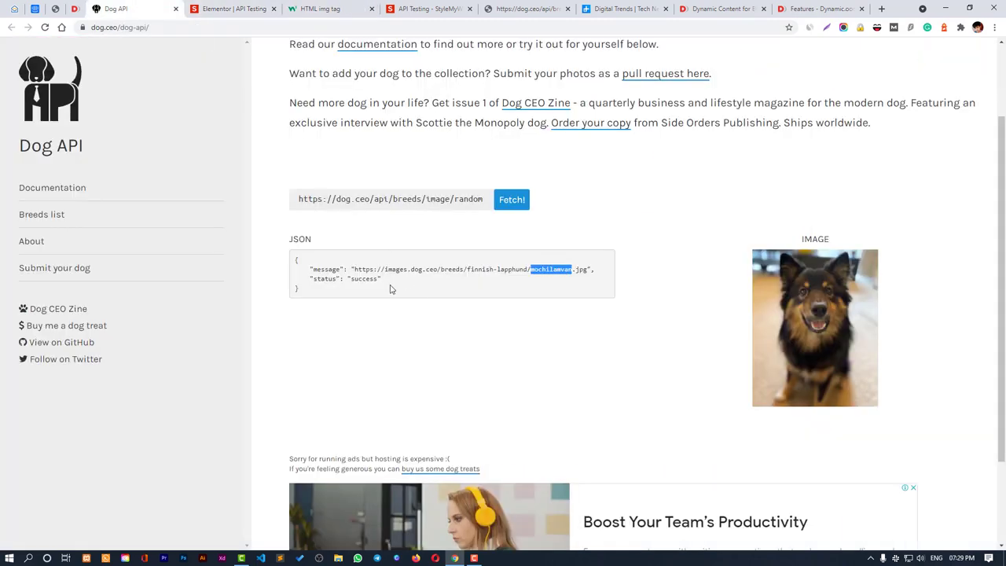
pyautogui.click(55, 9)
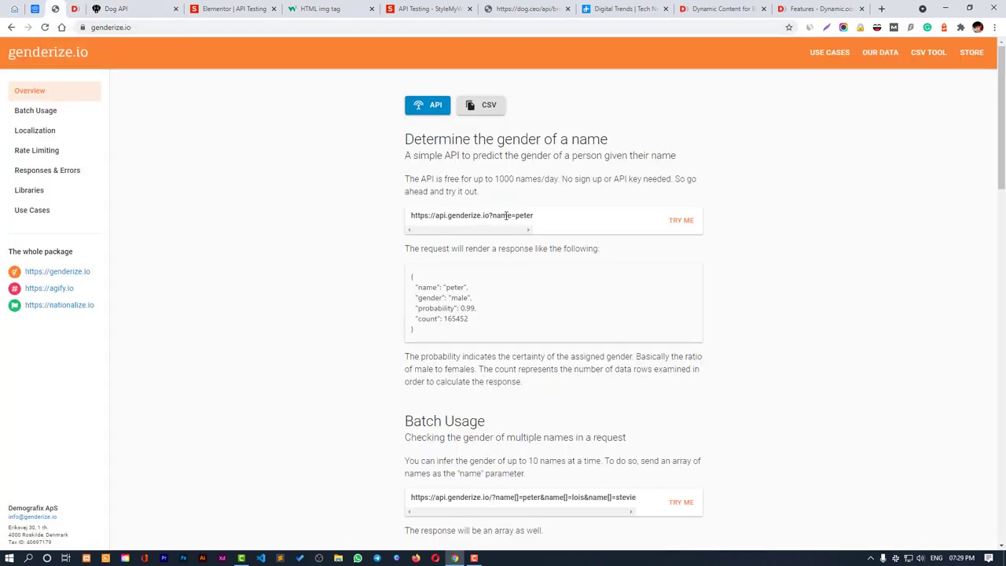
pyautogui.moveTo(515, 215); pyautogui.dragTo(409, 217)
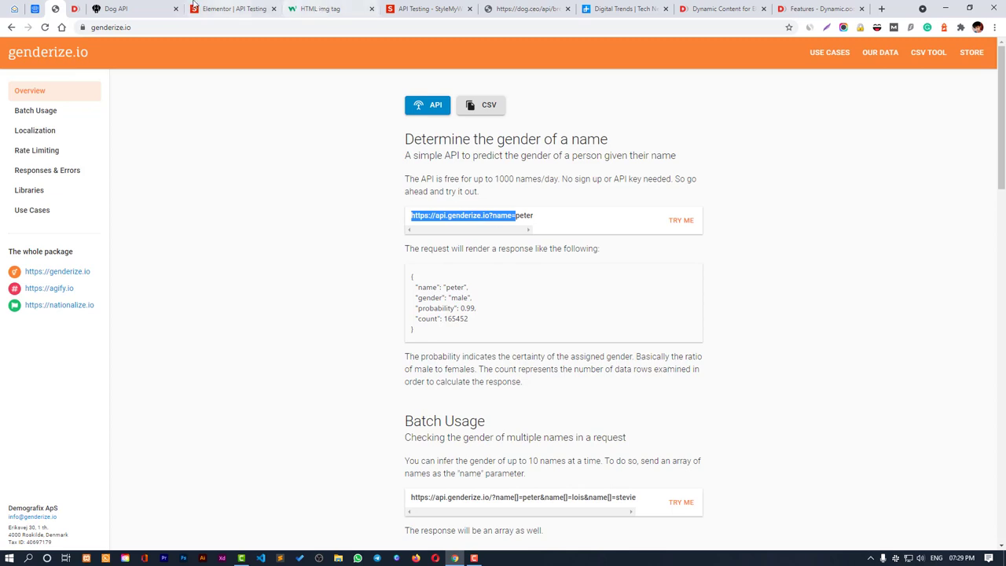
# Review where the base URL and parameter name belong in the Page URL's Request Parameter options, and close them.
pyautogui.click(223, 9)
pyautogui.rightClick(193, 204)
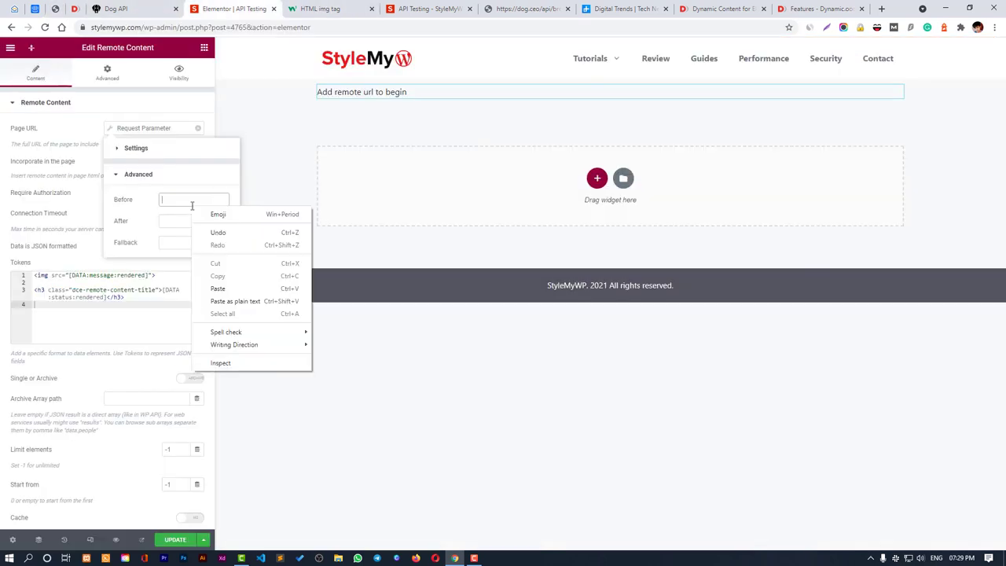
pyautogui.click(192, 208)
pyautogui.click(154, 149)
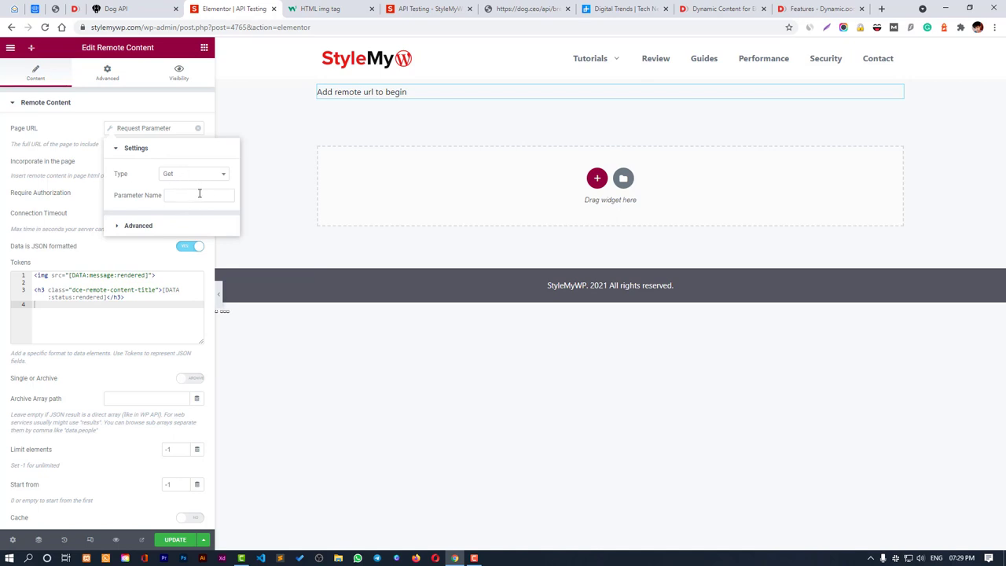
pyautogui.click(61, 125)
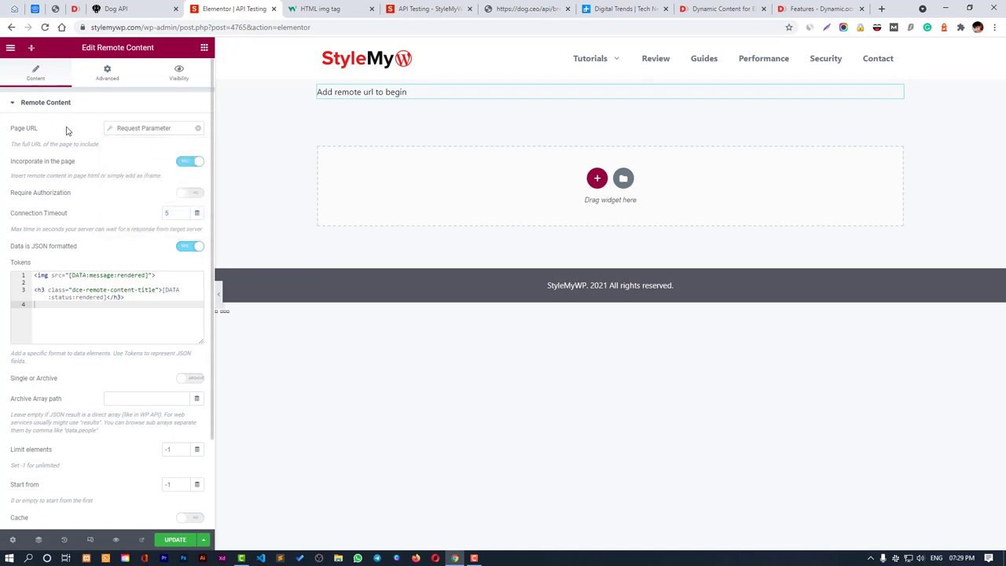
# Examine the full genderize.io sample URL and where its name value starts, and return to the Elementor editor.
pyautogui.click(55, 9)
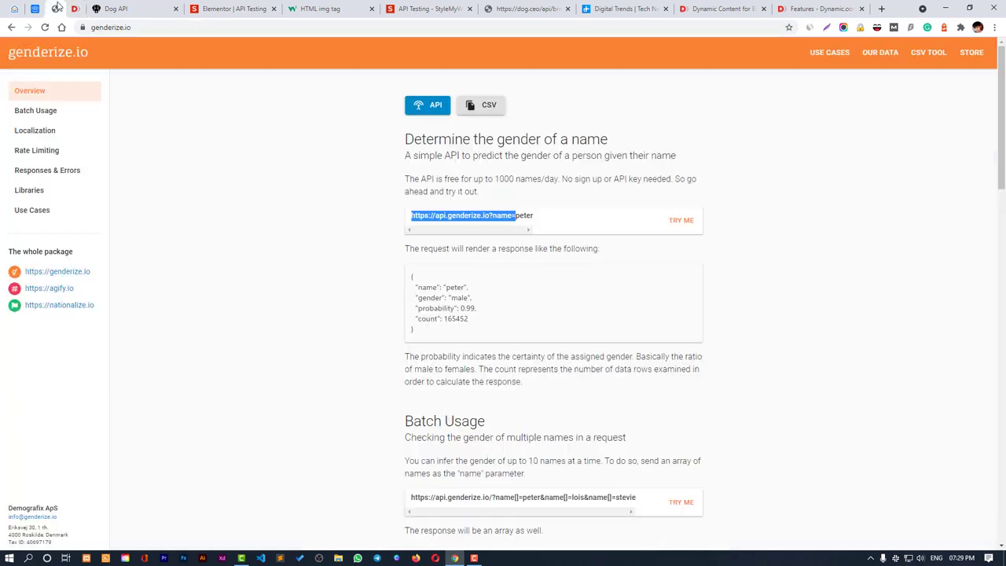
pyautogui.moveTo(549, 218); pyautogui.dragTo(407, 221)
pyautogui.click(517, 215)
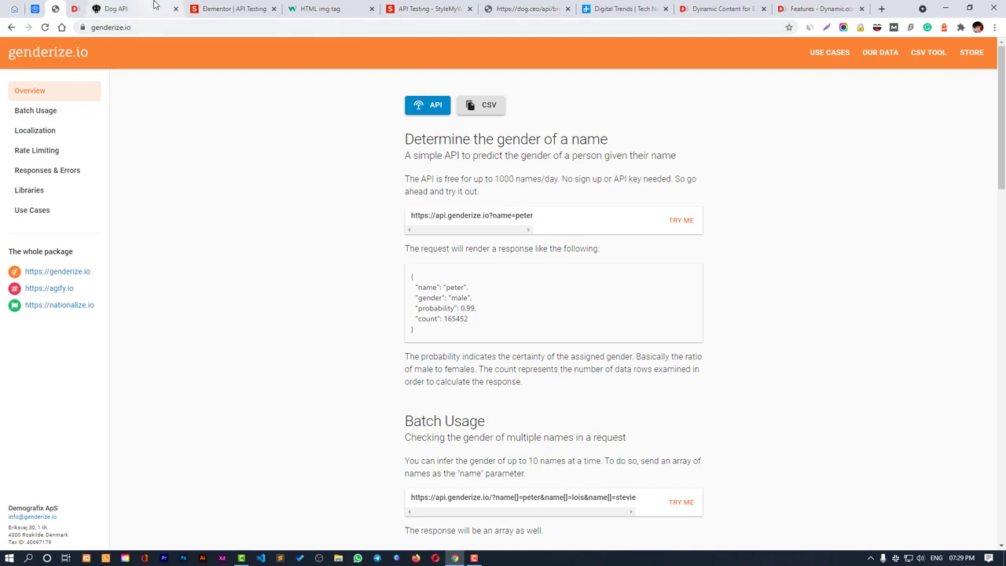
pyautogui.click(225, 8)
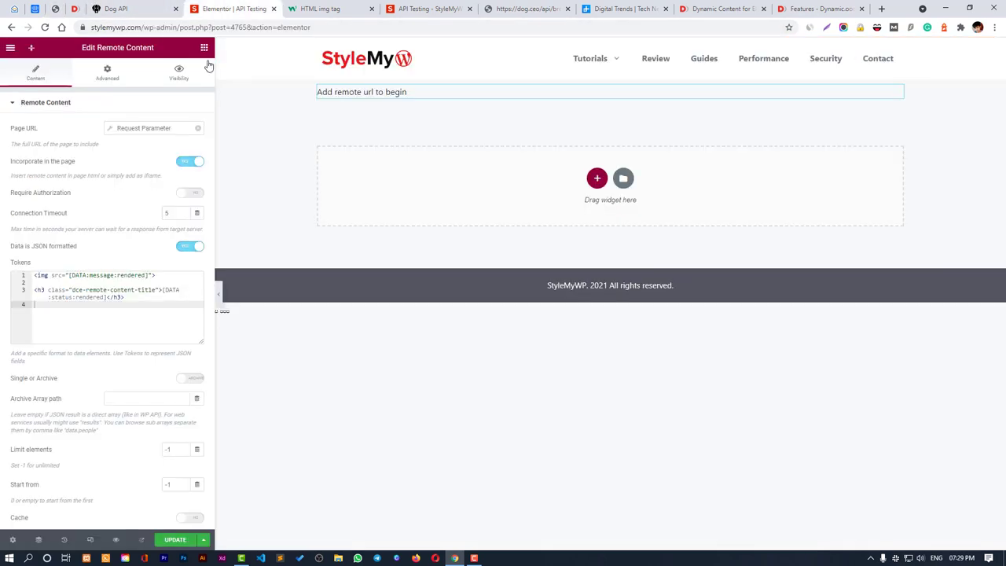